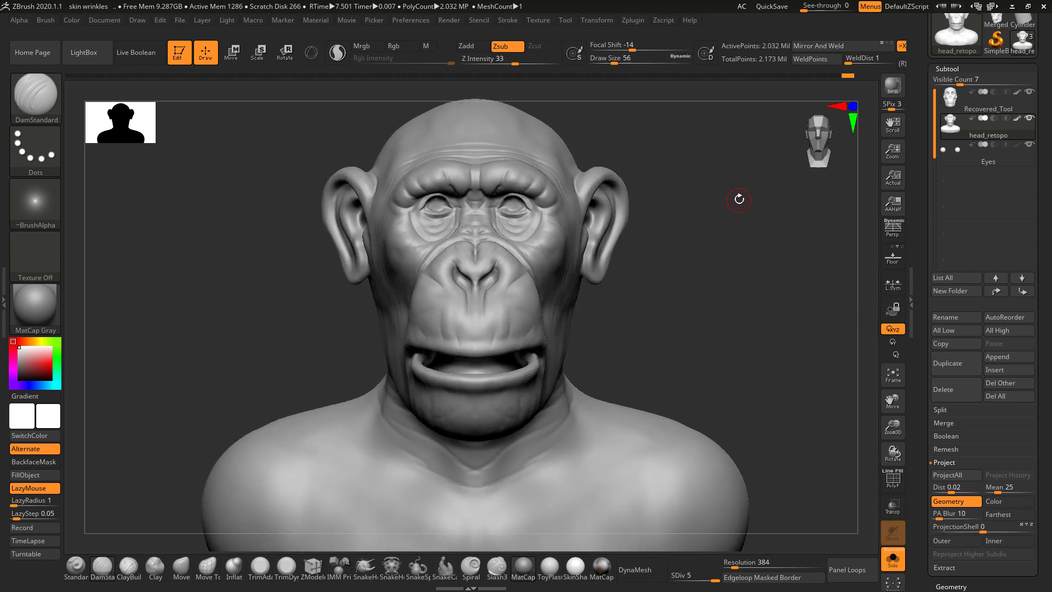
- Inspect the chimpanzee head from several angles and turn off Solo to display the eyes and teeth with it
alt+drag(711, 249, 763, 285)
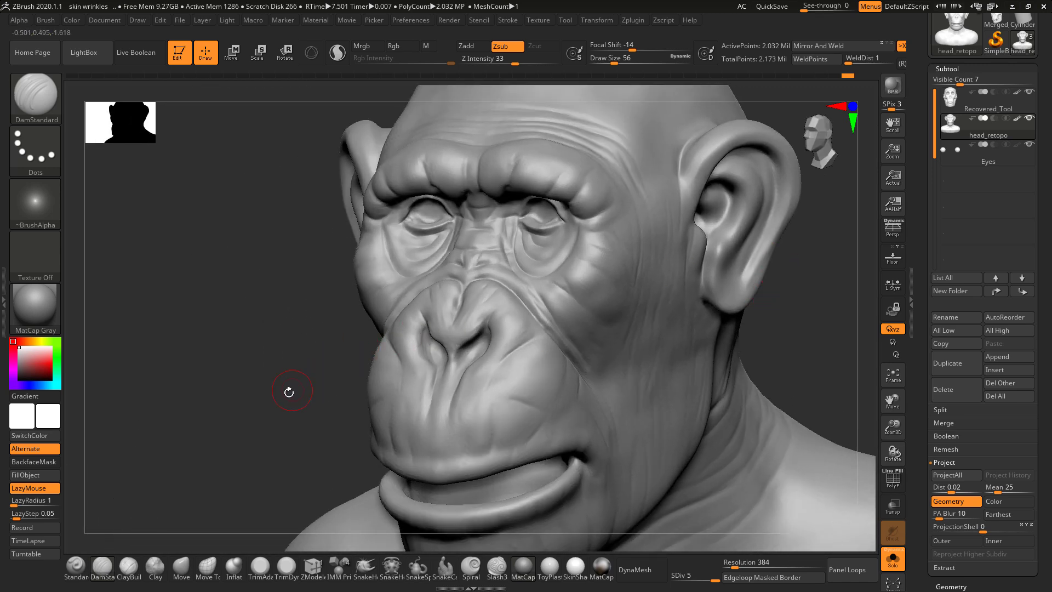
drag(285, 394, 398, 307)
mouse_move(744, 264)
mouse_down()
mouse_move(723, 257)
mouse_move(739, 247)
mouse_move(734, 262)
mouse_move(789, 284)
mouse_move(756, 281)
mouse_move(767, 301)
mouse_move(739, 335)
mouse_up()
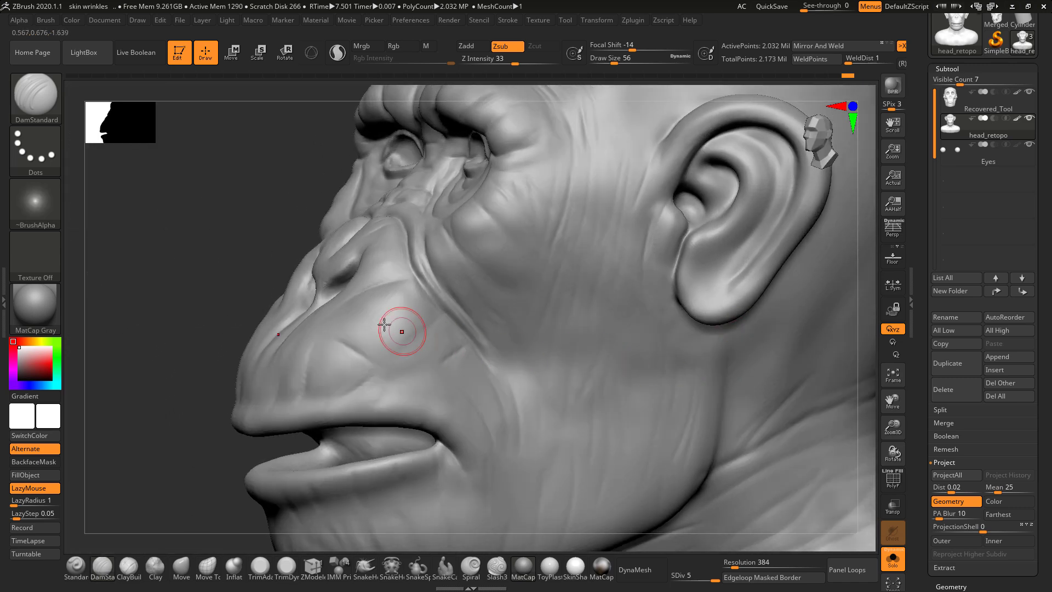
drag(199, 271, 255, 284)
mouse_move(804, 369)
mouse_down()
mouse_move(758, 355)
mouse_move(786, 320)
mouse_move(760, 333)
mouse_move(761, 346)
mouse_up()
click(900, 550)
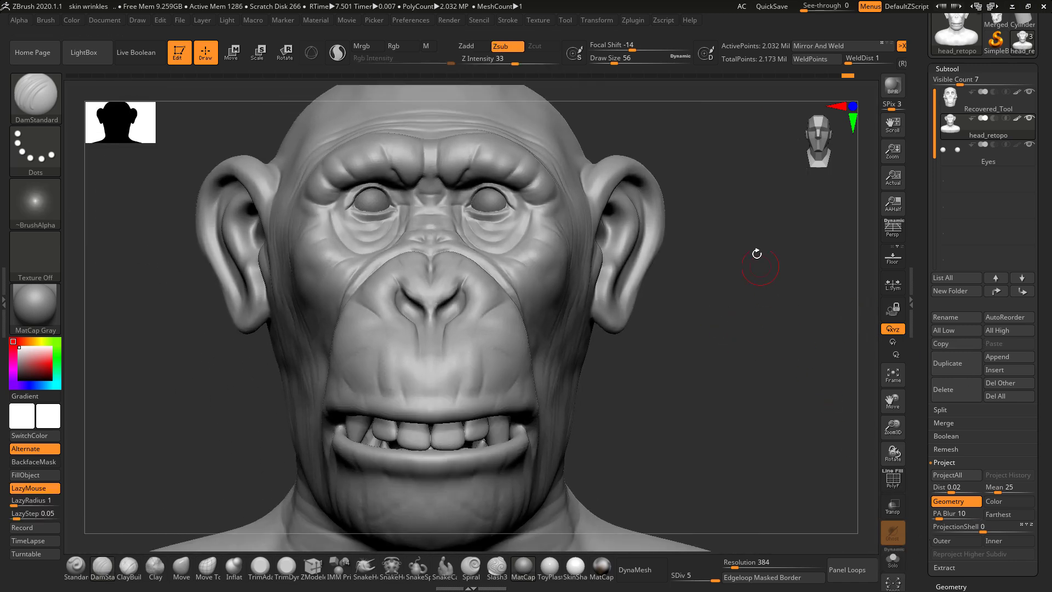
- Switch to the Standard brush and load Alpha 58 as its alpha
drag(830, 249, 797, 253)
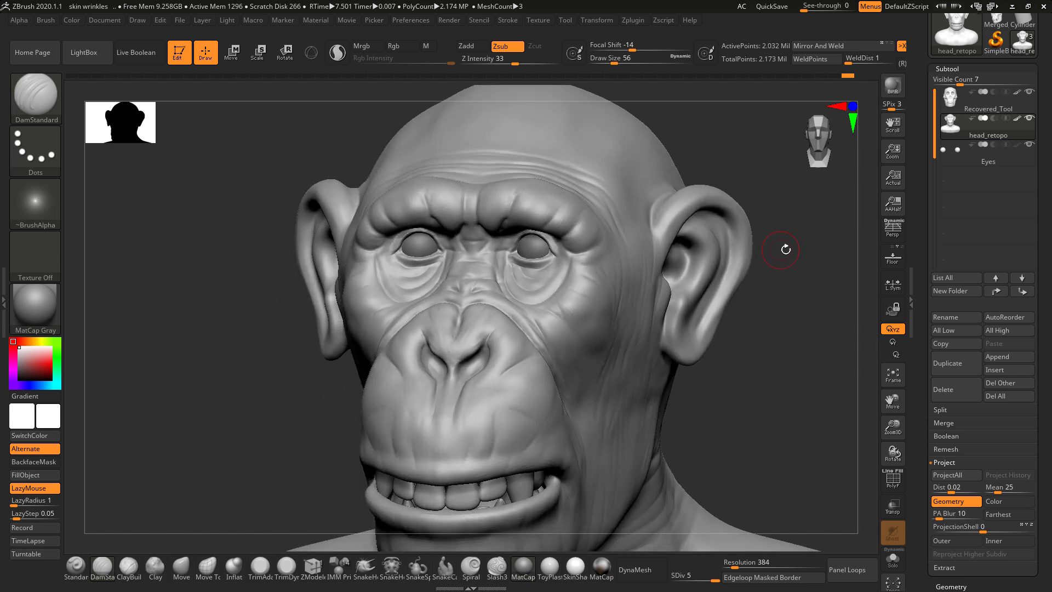
alt+drag(809, 292, 746, 330)
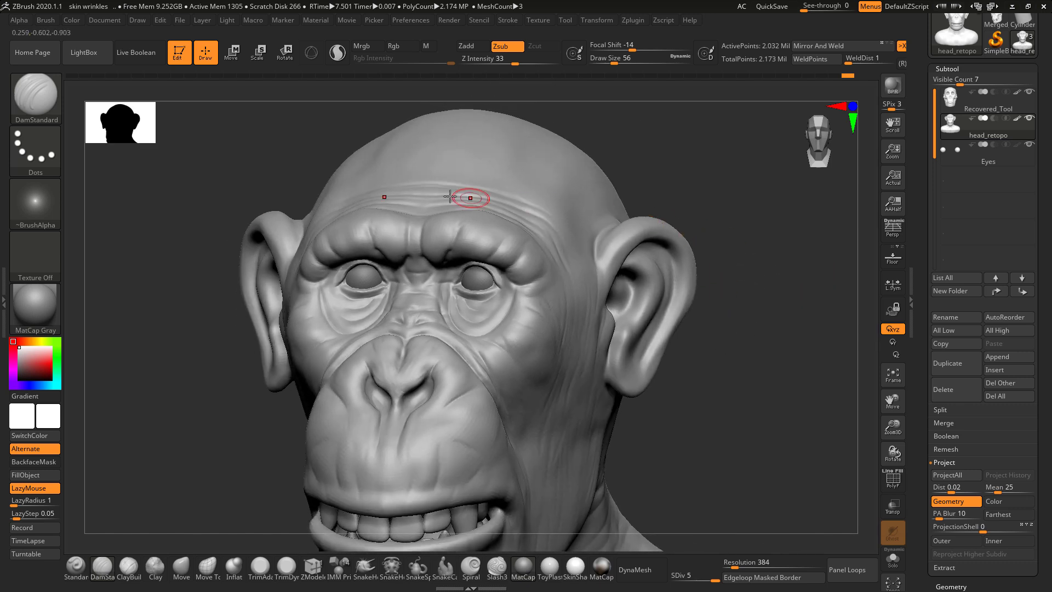
click(78, 567)
click(30, 146)
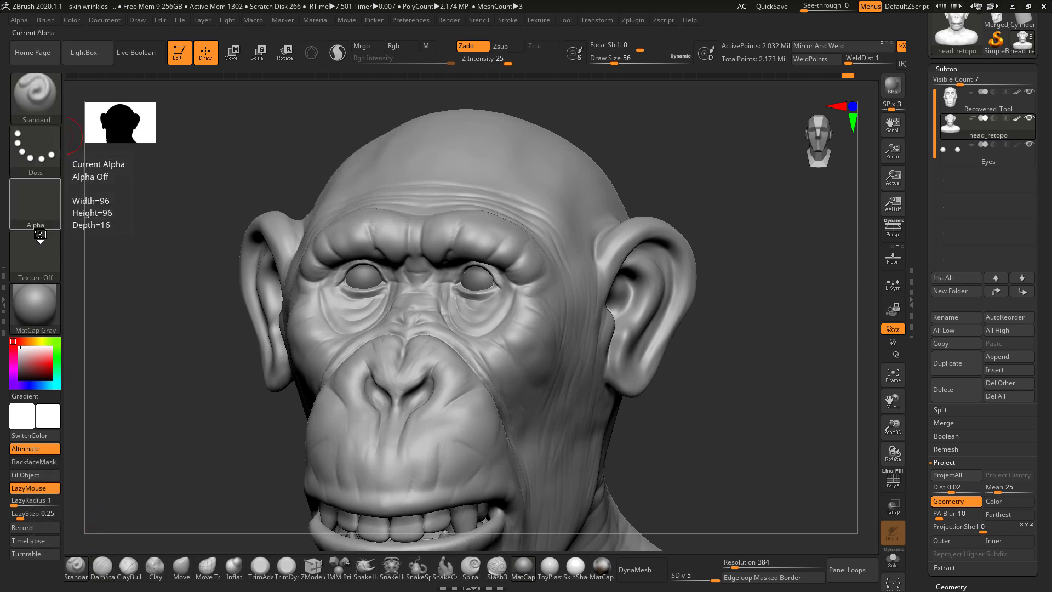
click(33, 204)
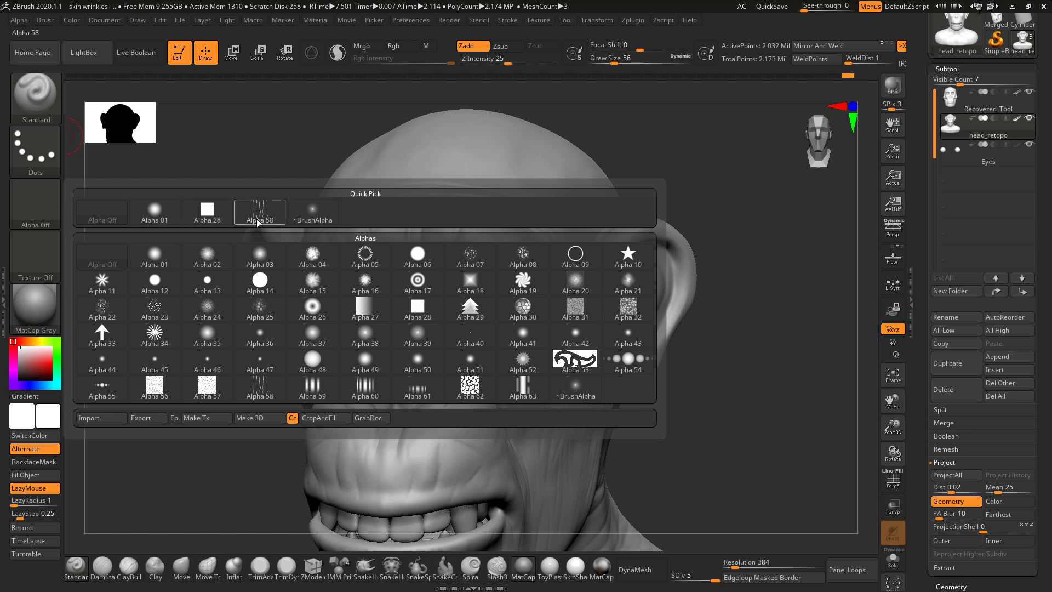
mouse_move(260, 215)
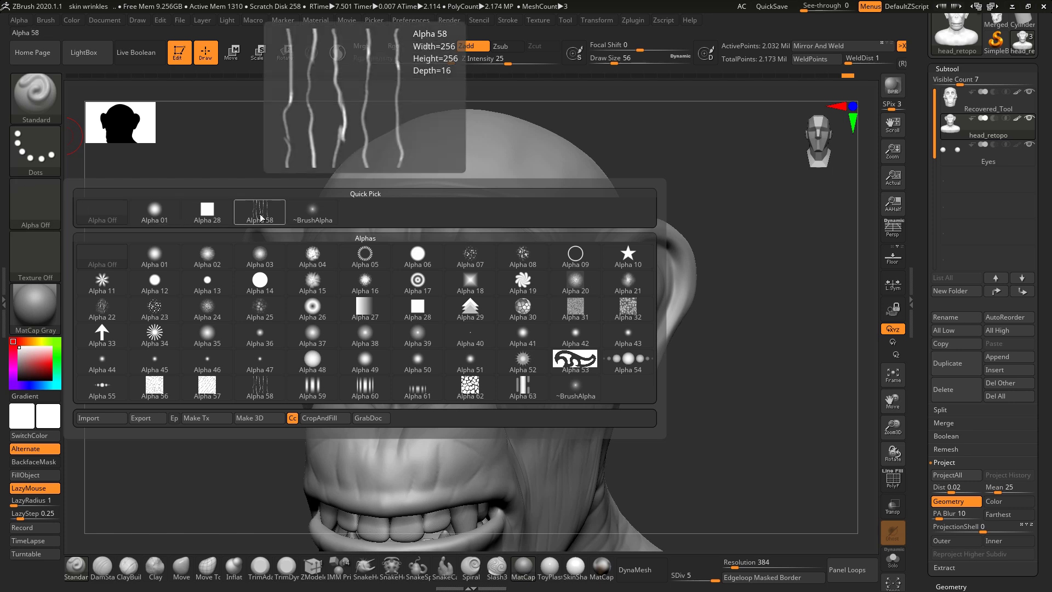
click(261, 218)
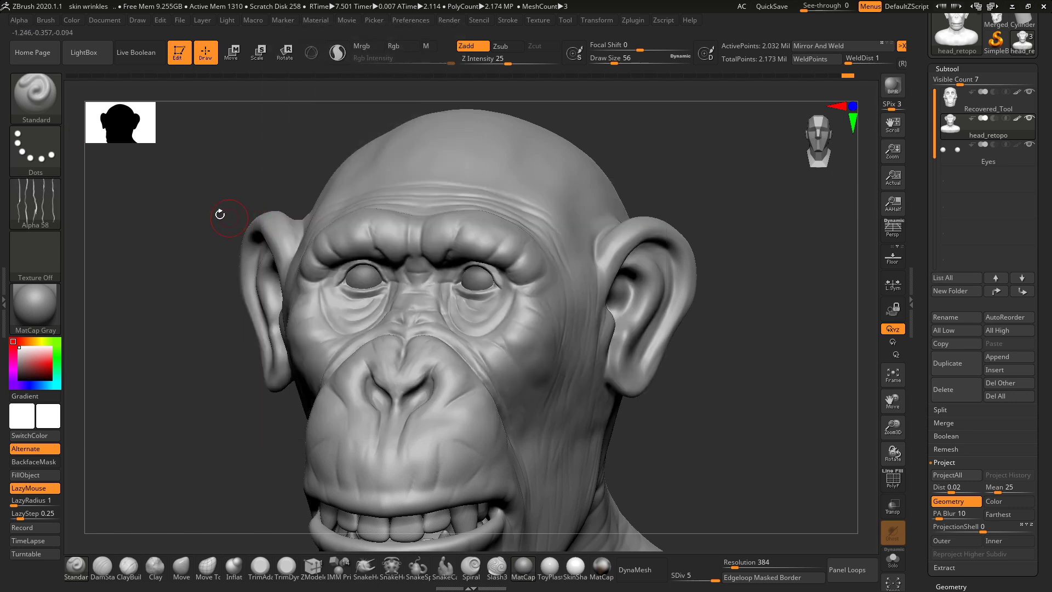
- Set the Standard brush's stroke type to Color Spray
click(39, 157)
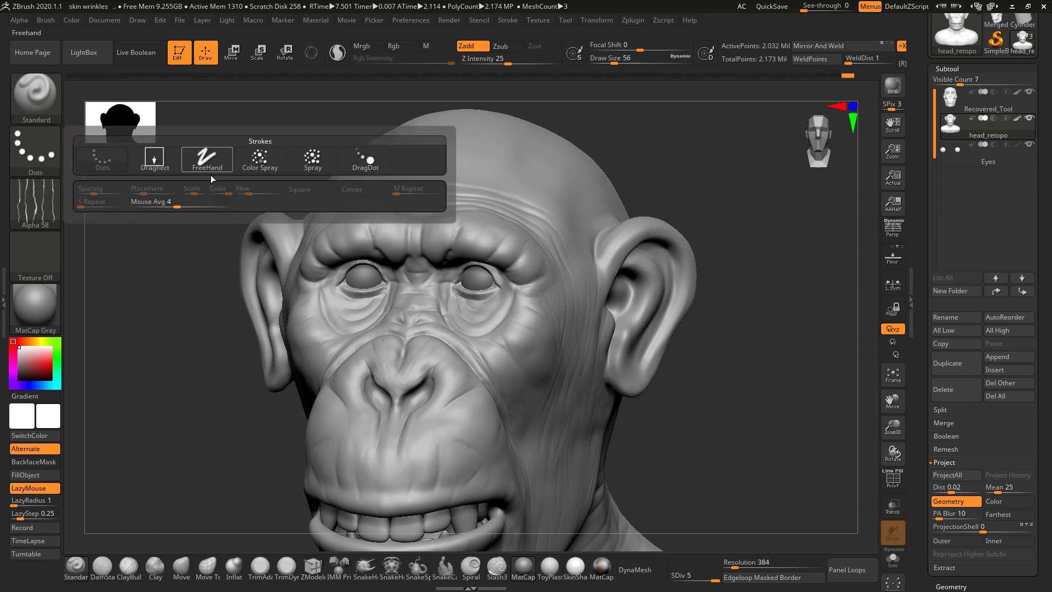
click(315, 163)
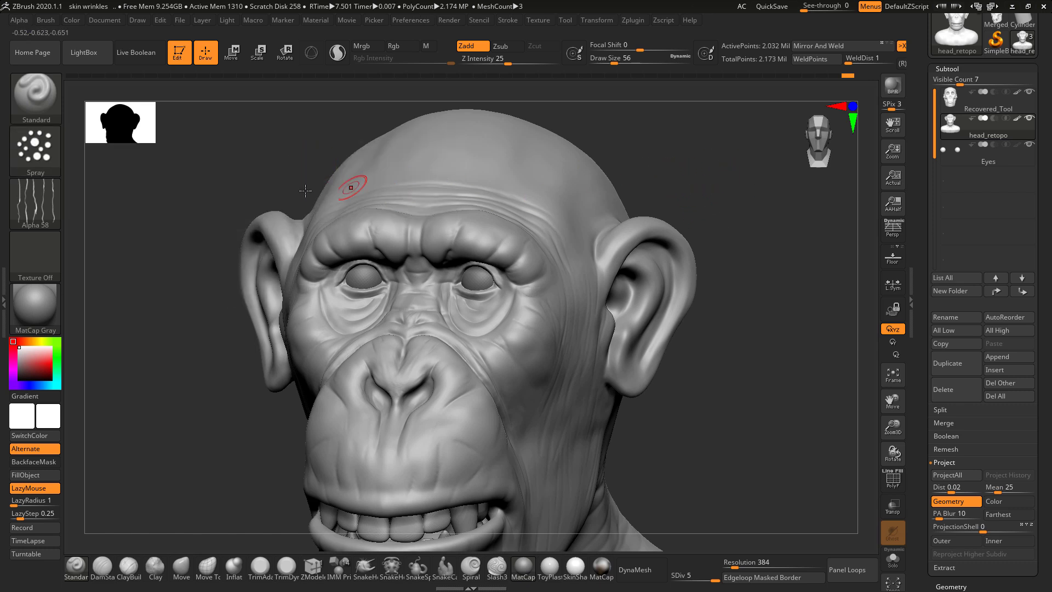
click(40, 146)
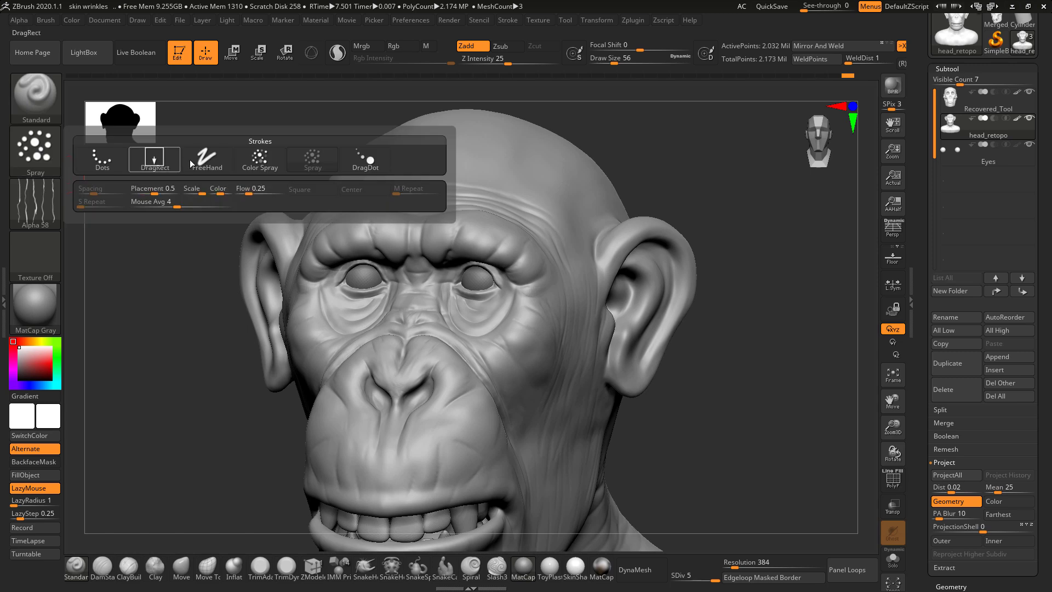
click(260, 160)
- Try spraying skin wrinkles across the cheek below the eye with a draw size of 80, and undo the stroke
alt+drag(715, 201, 738, 246)
mouse_move(839, 317)
alt+mouse_down()
mouse_move(794, 325)
mouse_move(745, 302)
alt+mouse_up()
key(space)
click(552, 257)
alt+drag(795, 392, 815, 424)
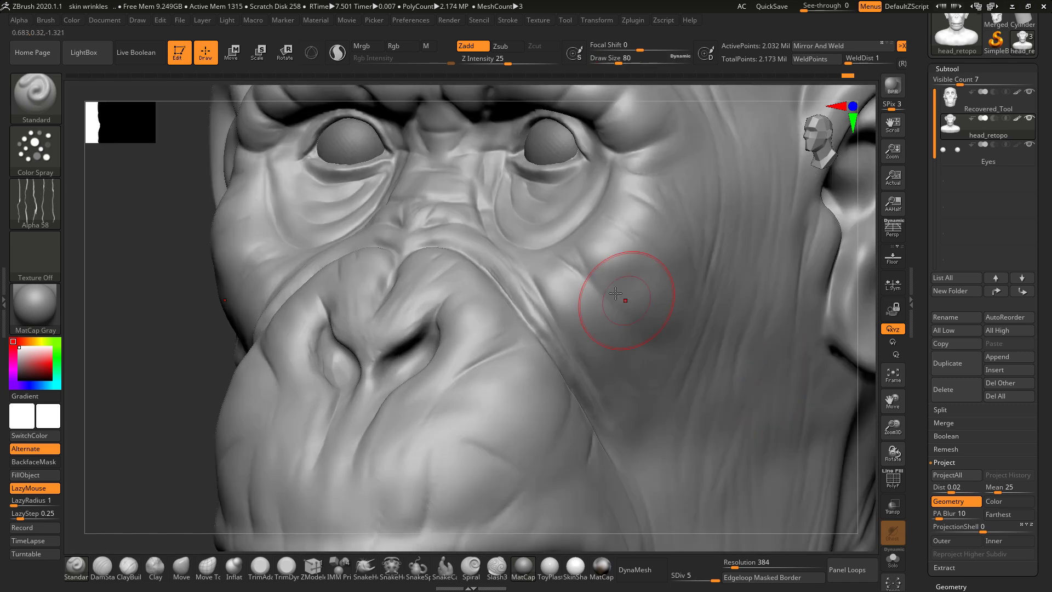
drag(588, 247, 679, 303)
key(ctrl+z)
- Raise the draw size to 90, test the wrinkle spray over the cheek, and undo the strokes
key(space)
click(631, 252)
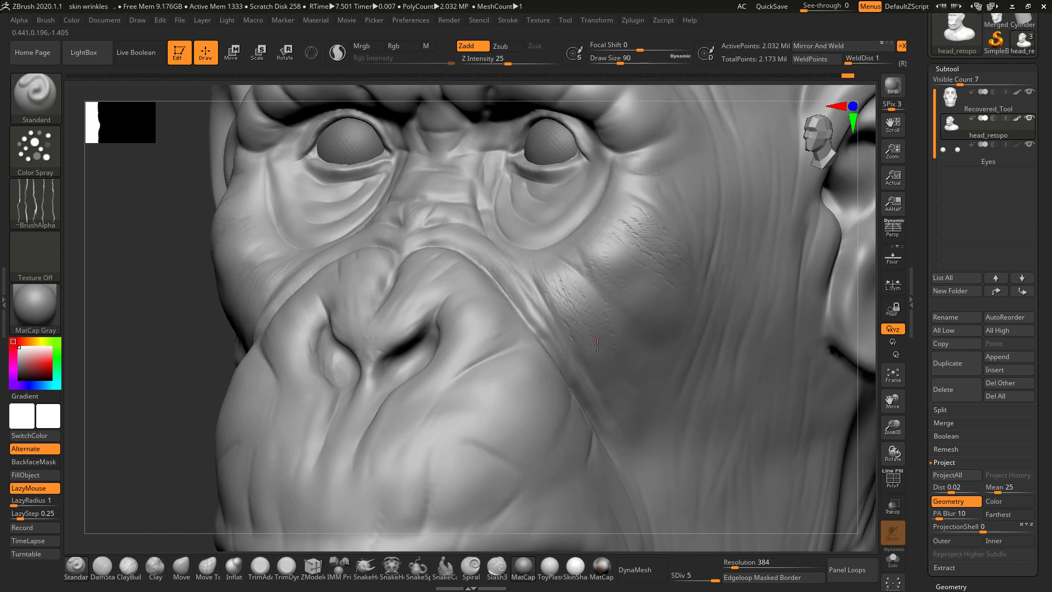
key(f)
mouse_move(780, 320)
alt+mouse_down()
mouse_move(713, 318)
mouse_move(778, 341)
mouse_move(770, 345)
alt+mouse_up()
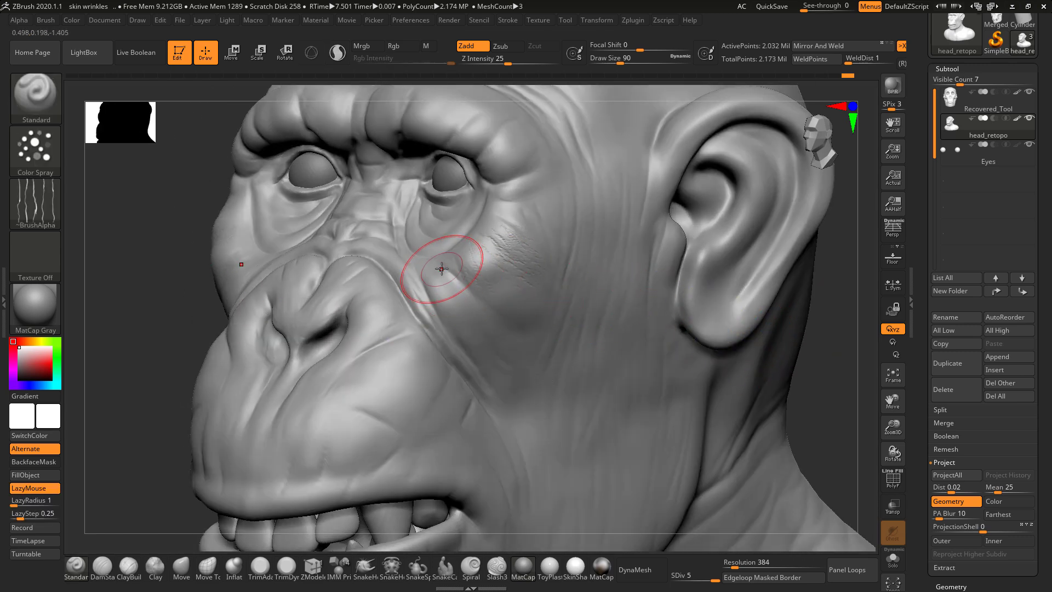
alt+drag(160, 317, 277, 338)
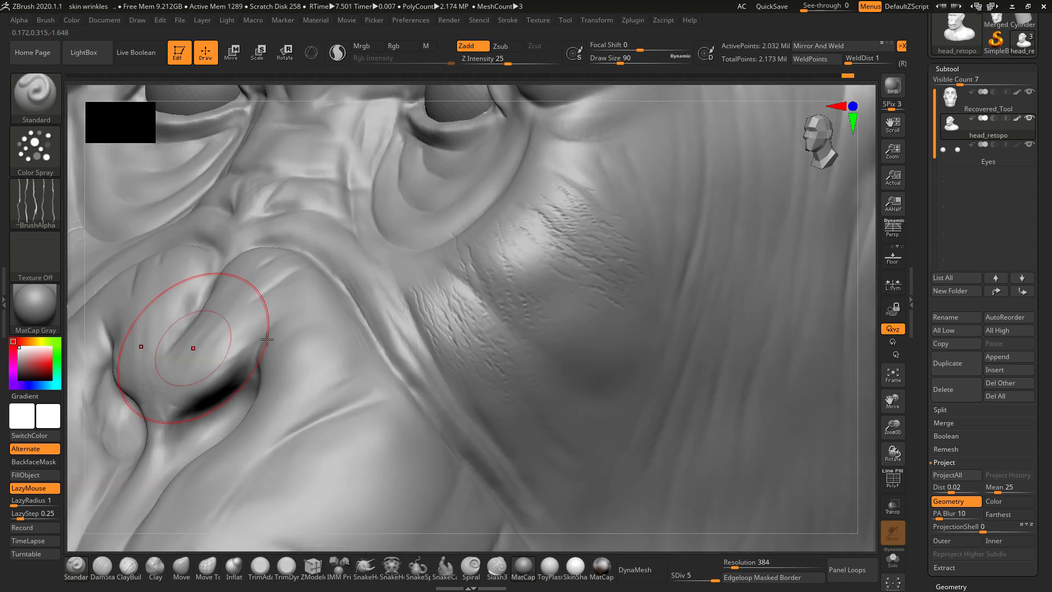
key(ctrl+z)
- Subdivide the head mesh to level 6 and spray fine wrinkles along the cheek fold beside the nose
key(ctrl)
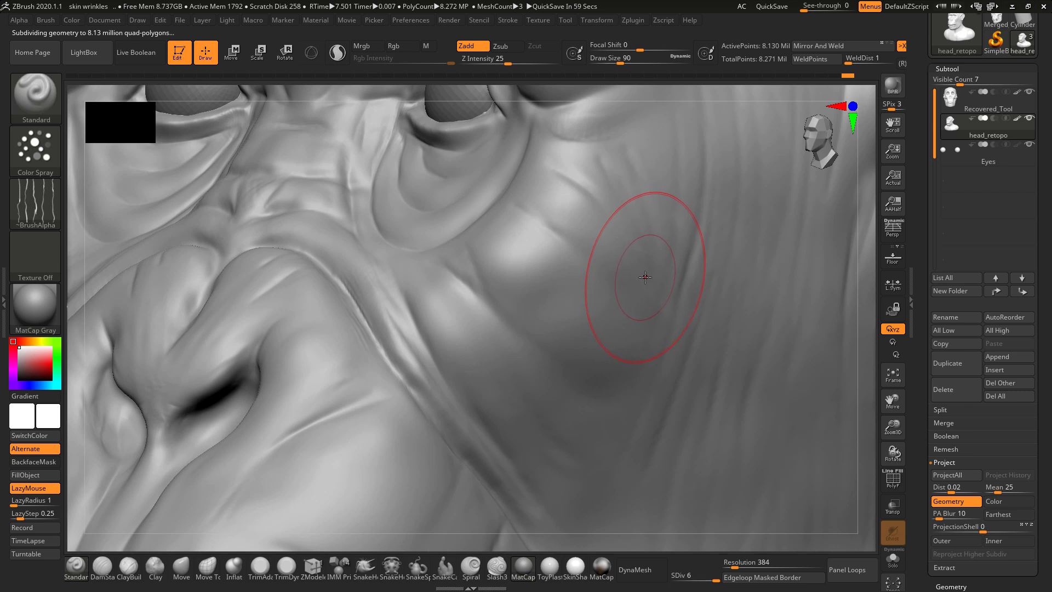
drag(524, 239, 552, 284)
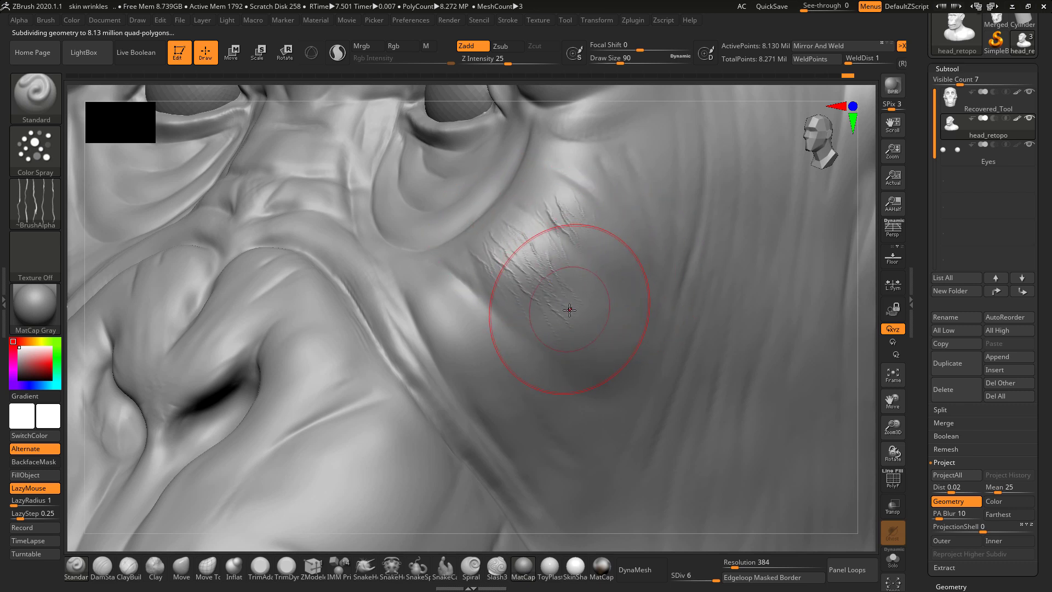
key(ctrl+z)
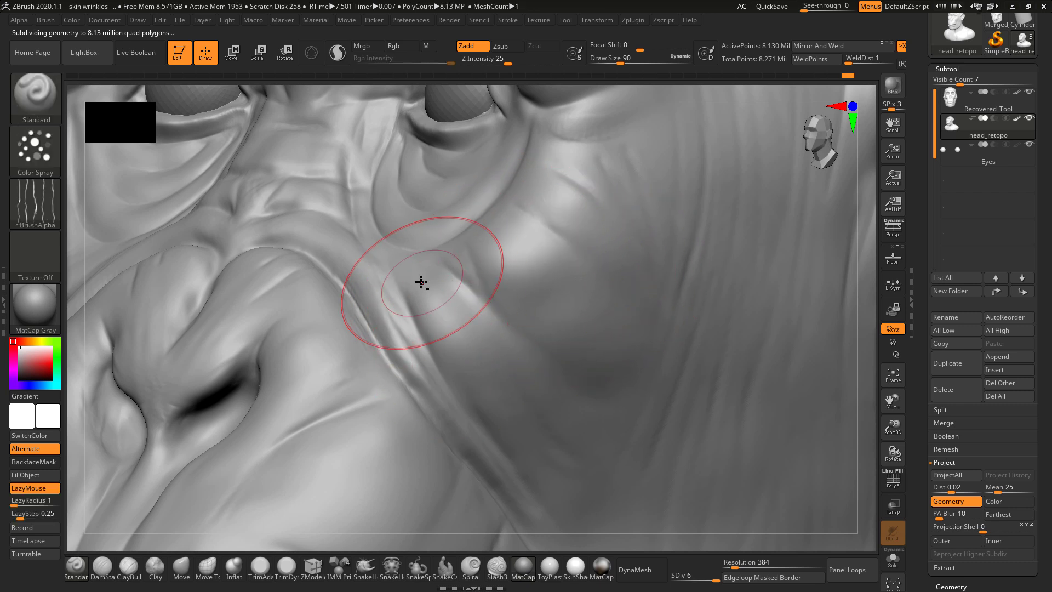
drag(419, 280, 529, 475)
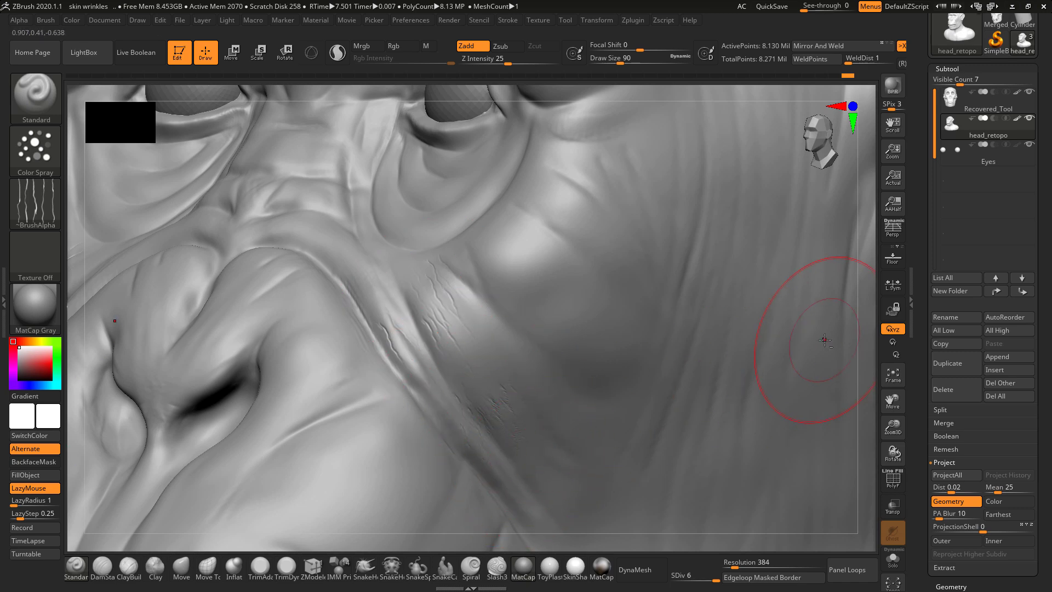
- Set the draw size to 149 and spray fine wrinkles over the cheek below the eye and along its fold
mouse_move(828, 339)
right_down()
mouse_move(864, 334)
mouse_move(765, 288)
mouse_move(756, 305)
mouse_move(775, 356)
mouse_move(761, 393)
mouse_move(783, 348)
right_up()
mouse_move(783, 347)
ctrl+right_down()
mouse_move(780, 378)
mouse_move(756, 374)
ctrl+right_up()
key(space)
drag(505, 287, 508, 287)
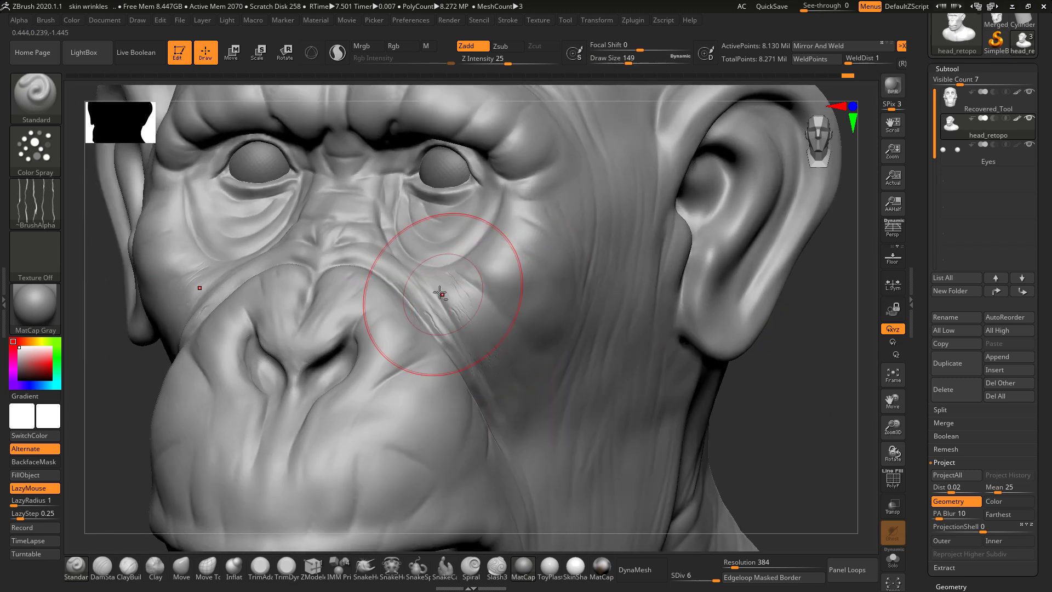
drag(436, 289, 487, 357)
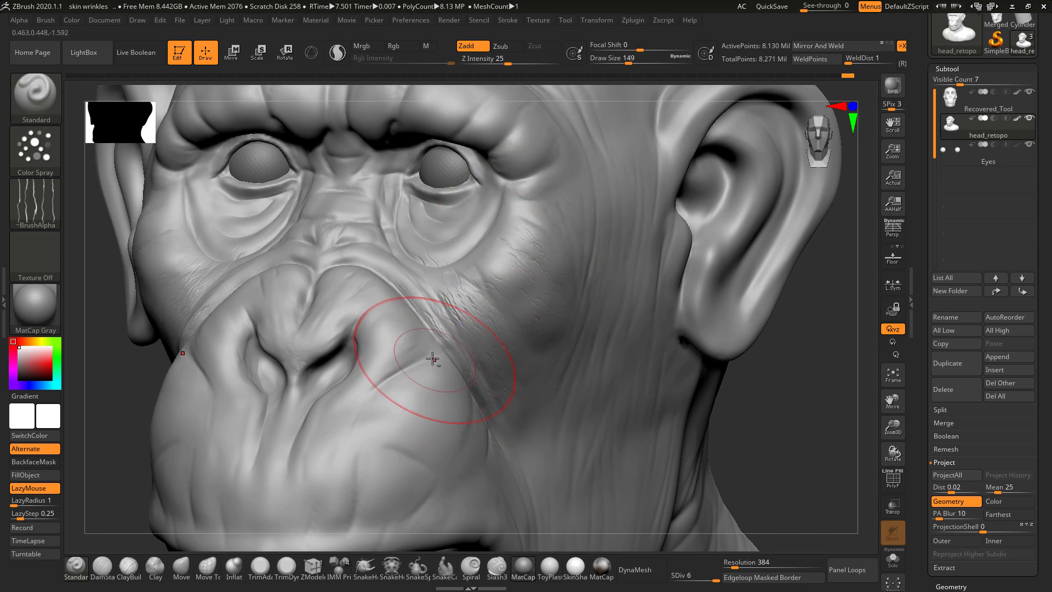
- Spray fine vertical wrinkles across the upper lip between the nose and the mouth, undoing unwanted strokes
mouse_move(412, 371)
alt+mouse_down()
mouse_move(388, 288)
mouse_move(340, 305)
alt+mouse_up()
mouse_move(776, 383)
mouse_down()
mouse_move(742, 245)
mouse_move(761, 308)
mouse_move(680, 287)
mouse_up()
mouse_move(544, 234)
alt+mouse_down()
mouse_move(597, 345)
mouse_move(502, 230)
mouse_move(570, 318)
alt+mouse_up()
mouse_move(127, 425)
mouse_down()
mouse_move(216, 328)
mouse_move(301, 345)
mouse_up()
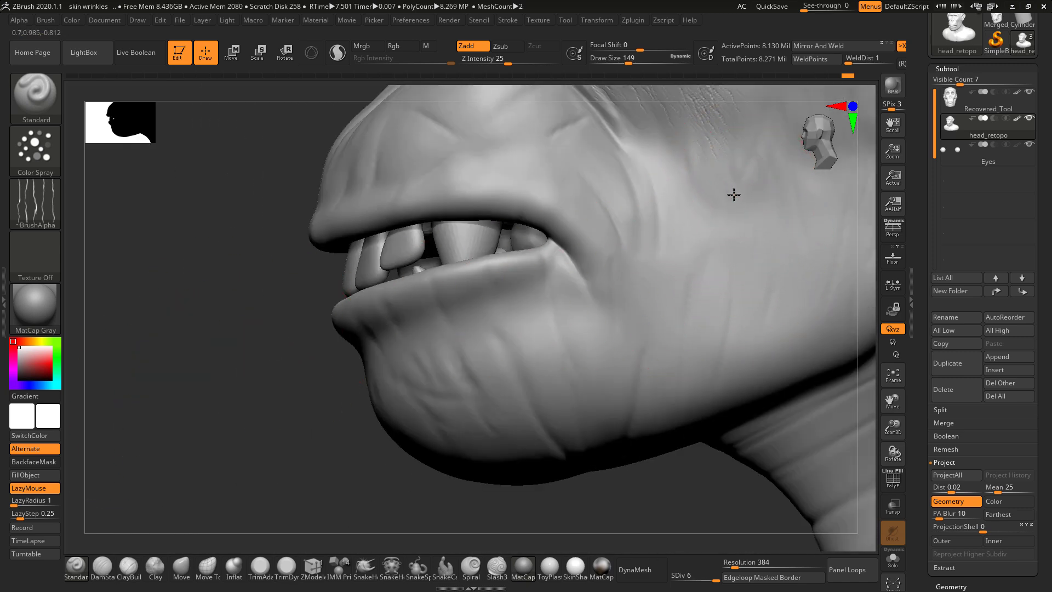
mouse_move(383, 458)
mouse_down()
mouse_move(287, 467)
mouse_move(285, 422)
mouse_up()
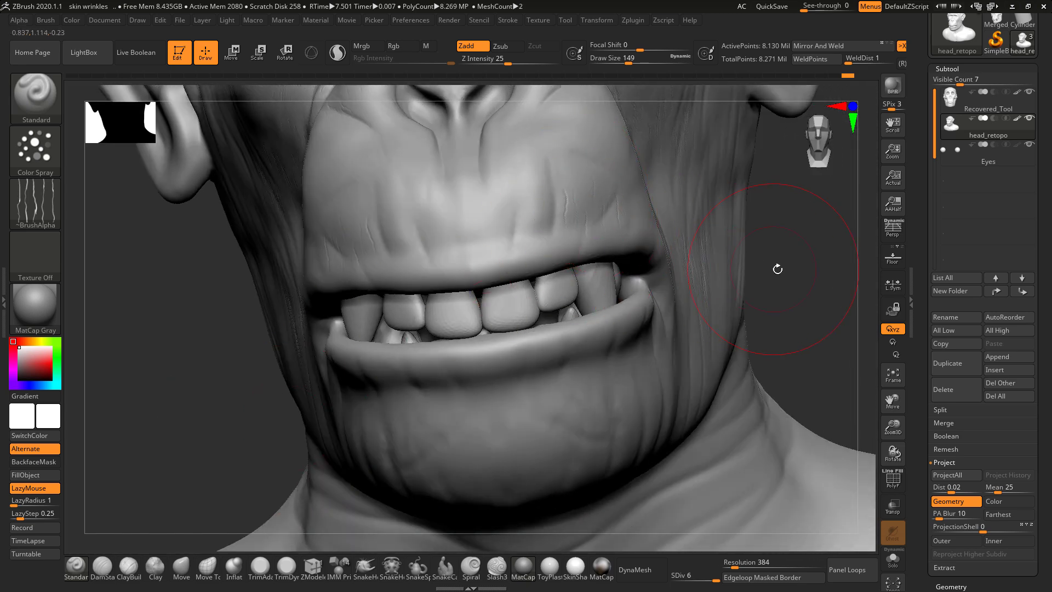
drag(781, 269, 531, 180)
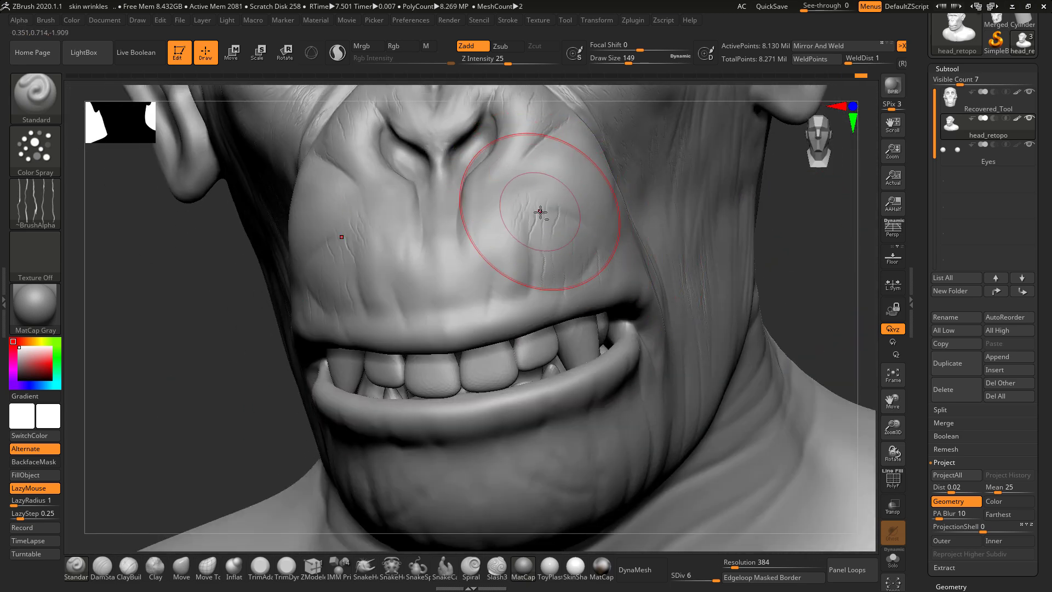
mouse_move(541, 215)
mouse_down()
mouse_move(497, 277)
mouse_move(510, 321)
mouse_move(474, 277)
mouse_move(503, 322)
mouse_up()
key(ctrl)
key(ctrl+z)
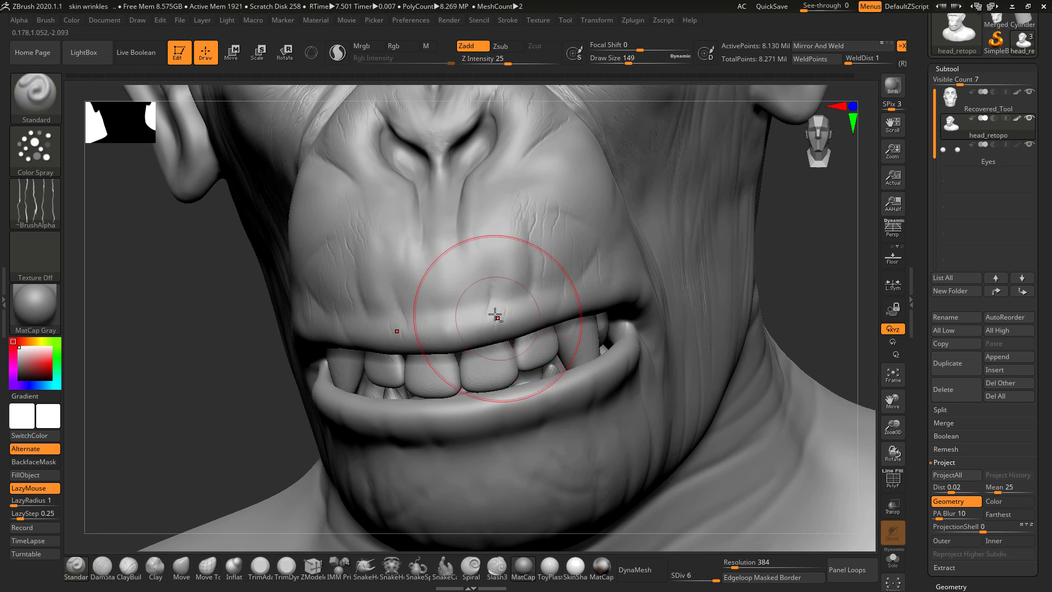
mouse_move(493, 308)
mouse_down()
mouse_move(476, 270)
mouse_move(504, 298)
mouse_move(470, 271)
mouse_up()
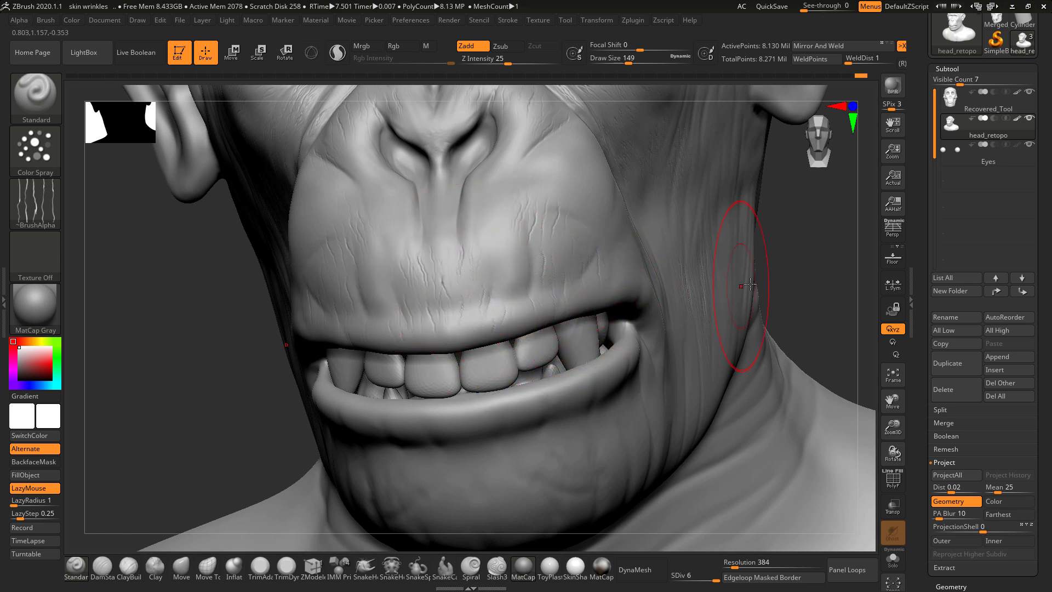
- Spray fine wrinkles on the side of the muzzle beside the cheek fold, redoing unsatisfactory strokes
mouse_move(808, 235)
alt+mouse_down()
mouse_move(779, 313)
mouse_move(690, 274)
alt+mouse_up()
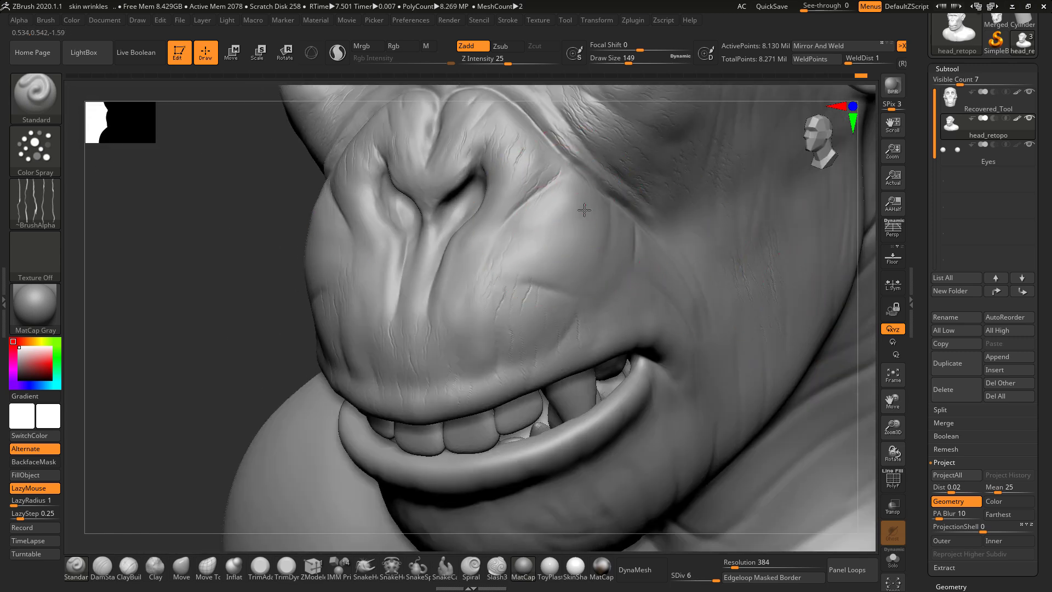
key(ctrl)
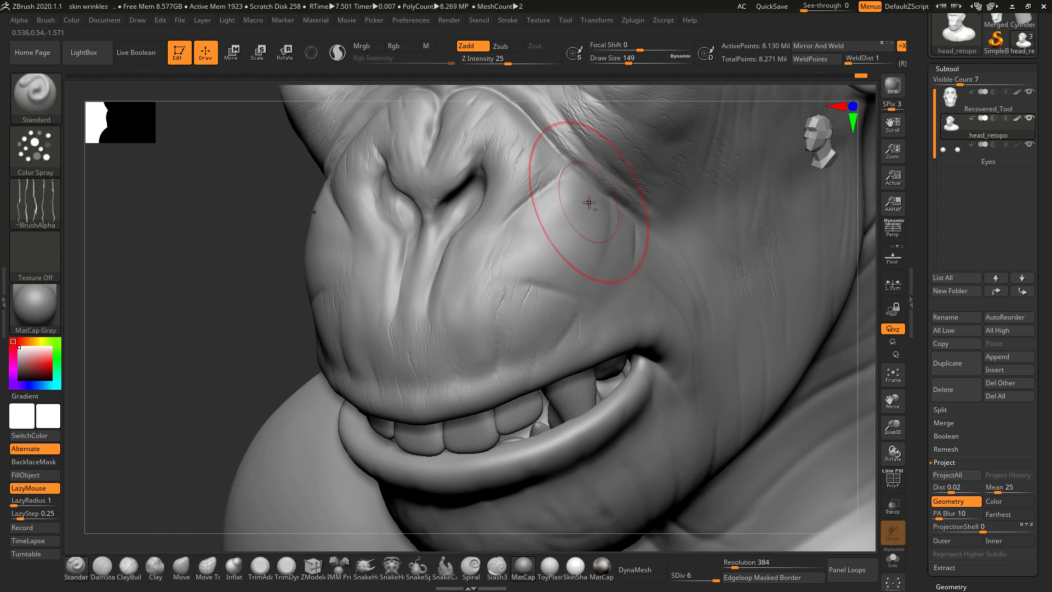
key(ctrl)
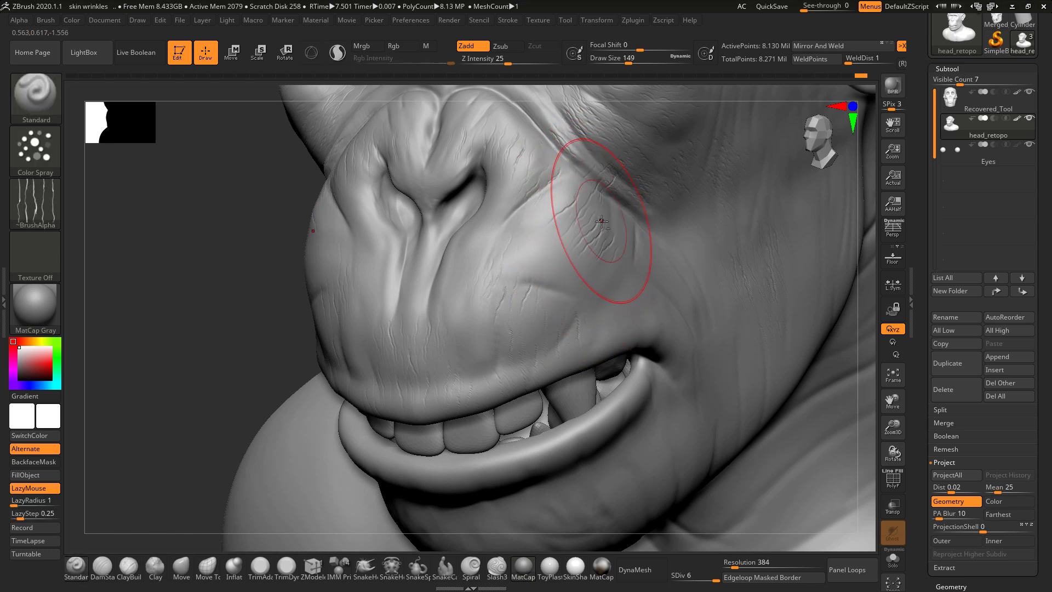
key(ctrl)
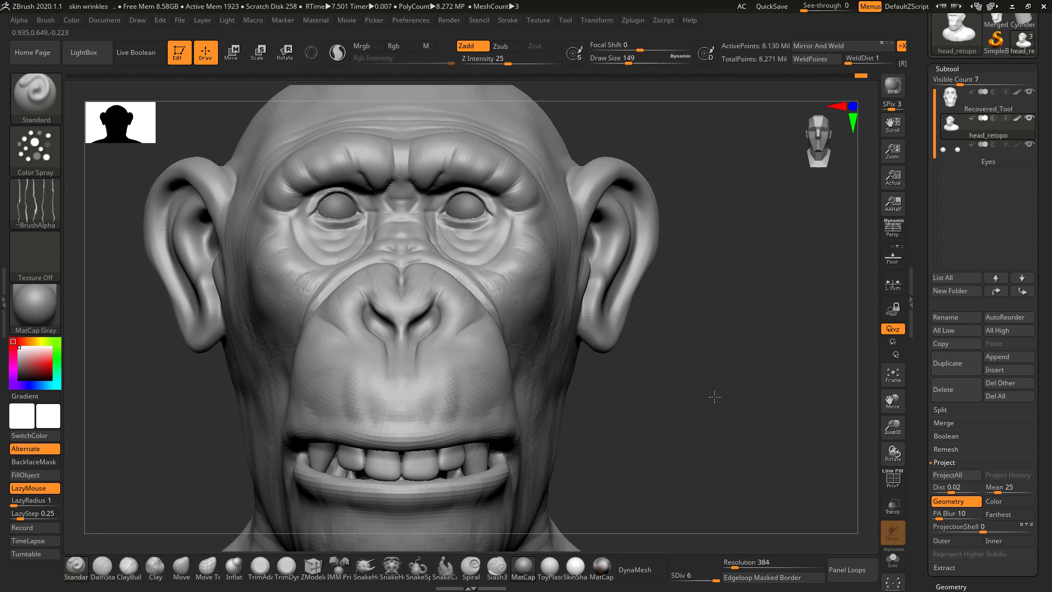
- Spray fine wrinkles over the lower lip, chin and jaw, checking the detail from the side and front
mouse_move(715, 396)
alt+mouse_down()
mouse_move(704, 270)
mouse_move(638, 225)
alt+mouse_up()
mouse_move(412, 325)
mouse_down()
mouse_move(406, 349)
mouse_move(380, 340)
mouse_up()
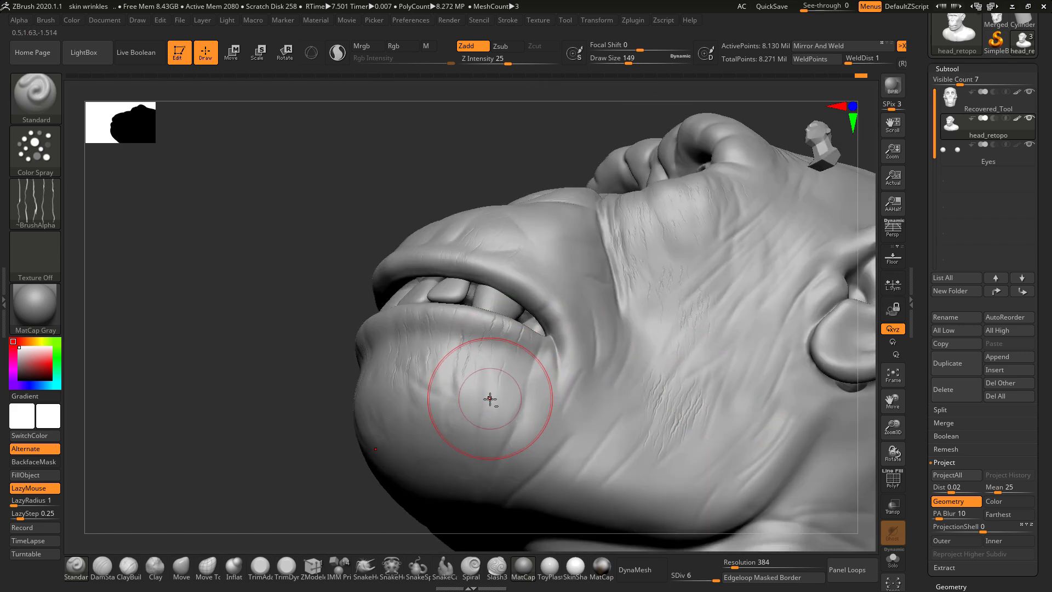
drag(281, 395, 376, 340)
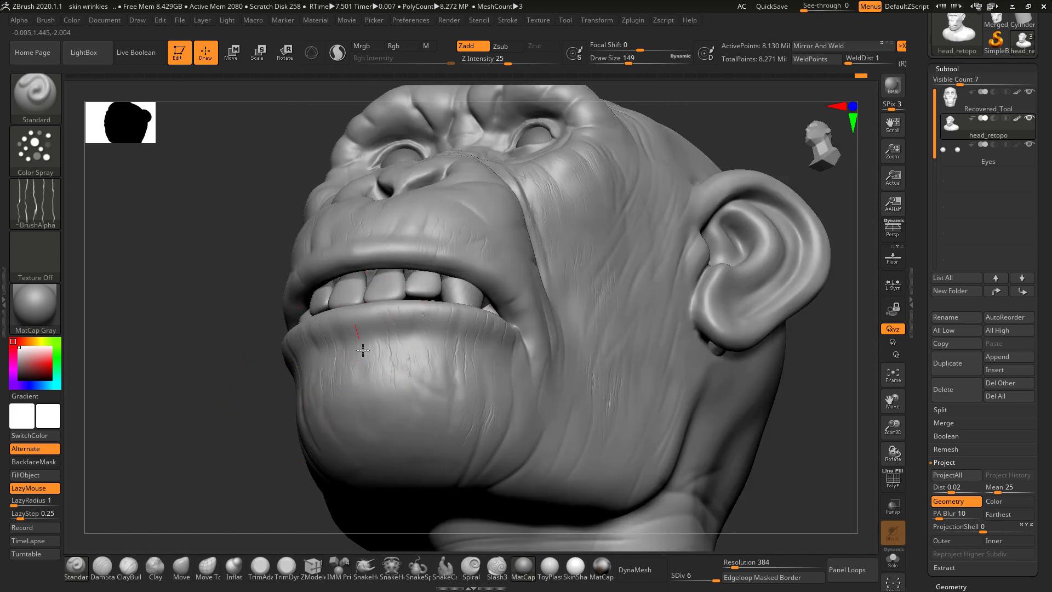
drag(799, 410, 575, 381)
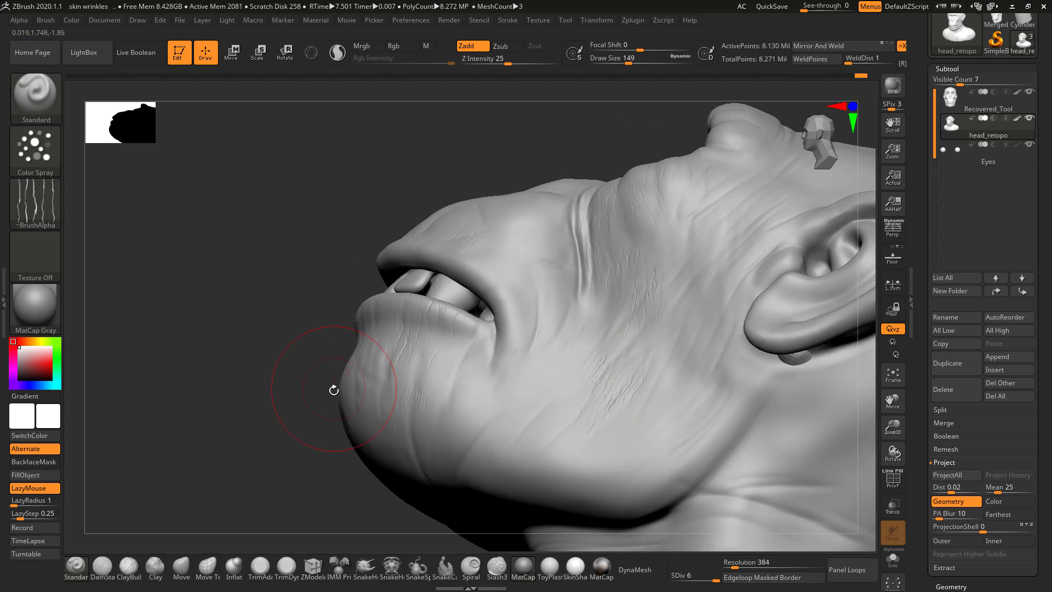
drag(333, 395, 362, 459)
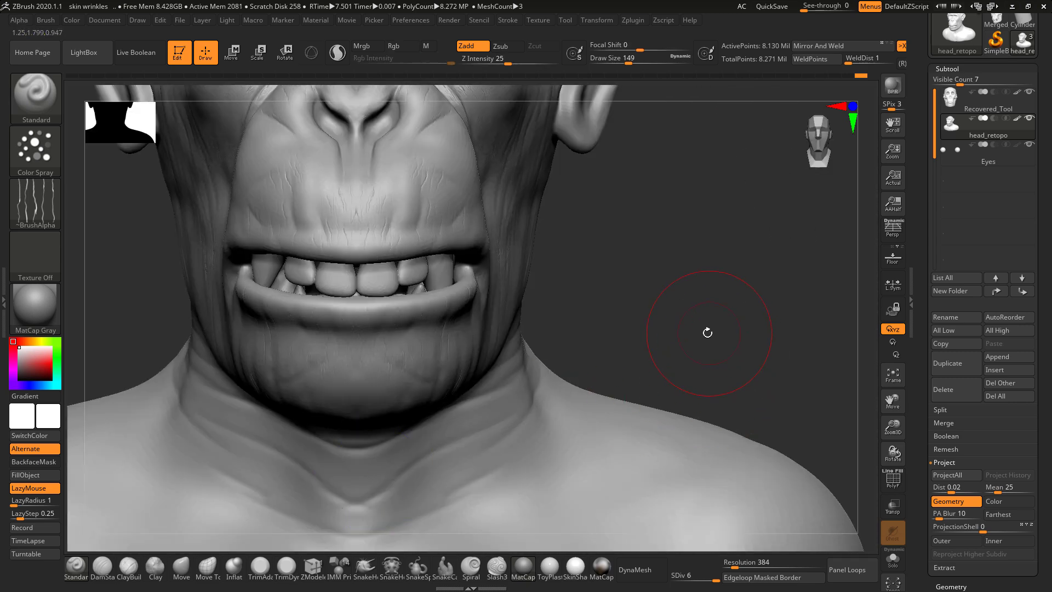
- Set the draw size to 197 and spray fine wrinkles over the lower cheek below the ear, undoing unwanted strokes
mouse_move(705, 329)
mouse_down()
mouse_move(690, 312)
mouse_move(582, 283)
mouse_move(584, 318)
mouse_move(603, 272)
mouse_up()
key(space)
drag(601, 296, 609, 350)
key(ctrl)
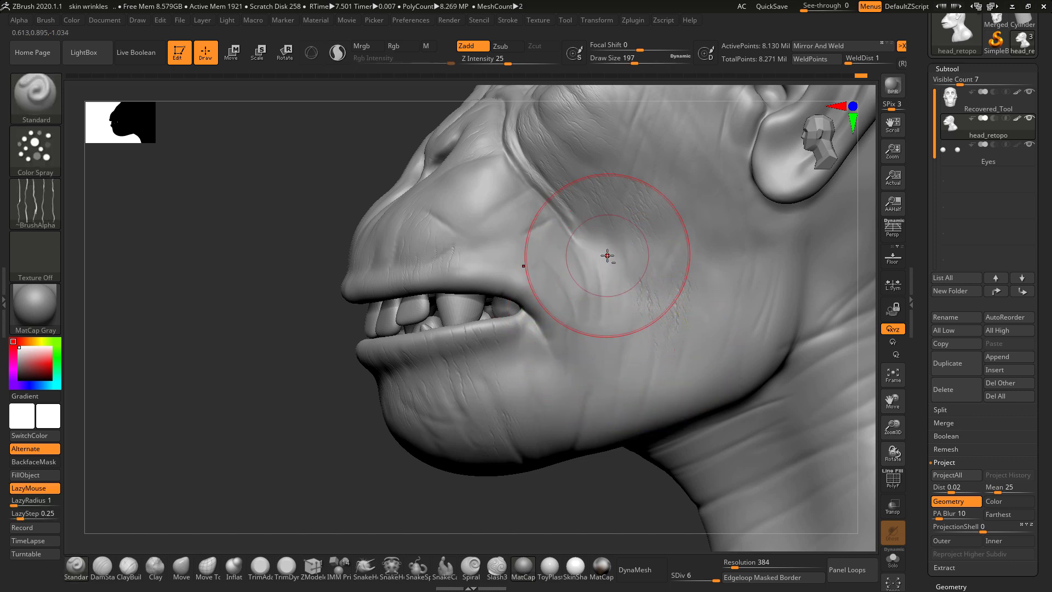
key(ctrl)
key(ctrl)
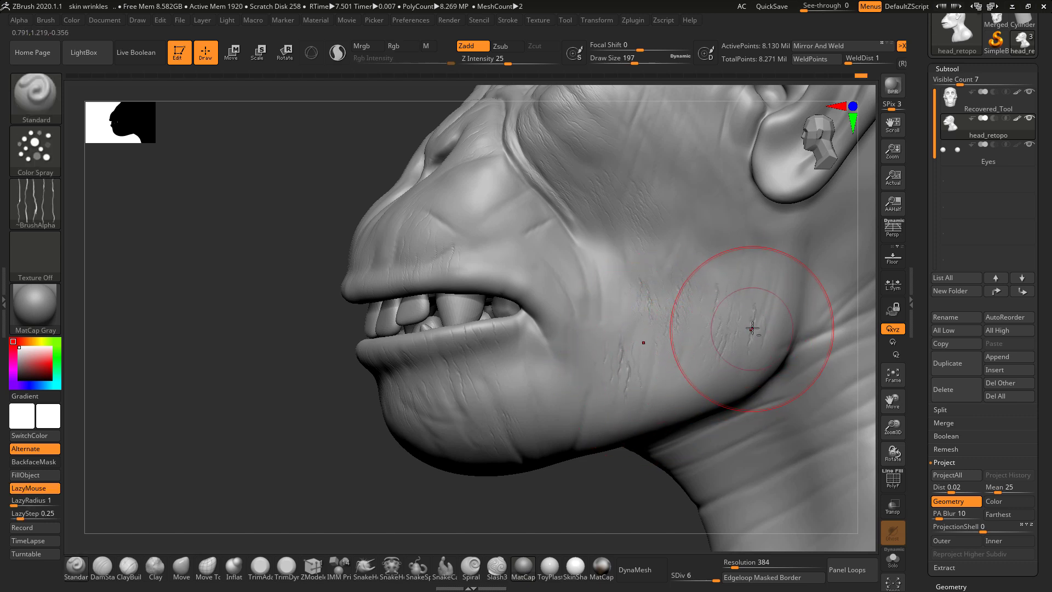
key(ctrl)
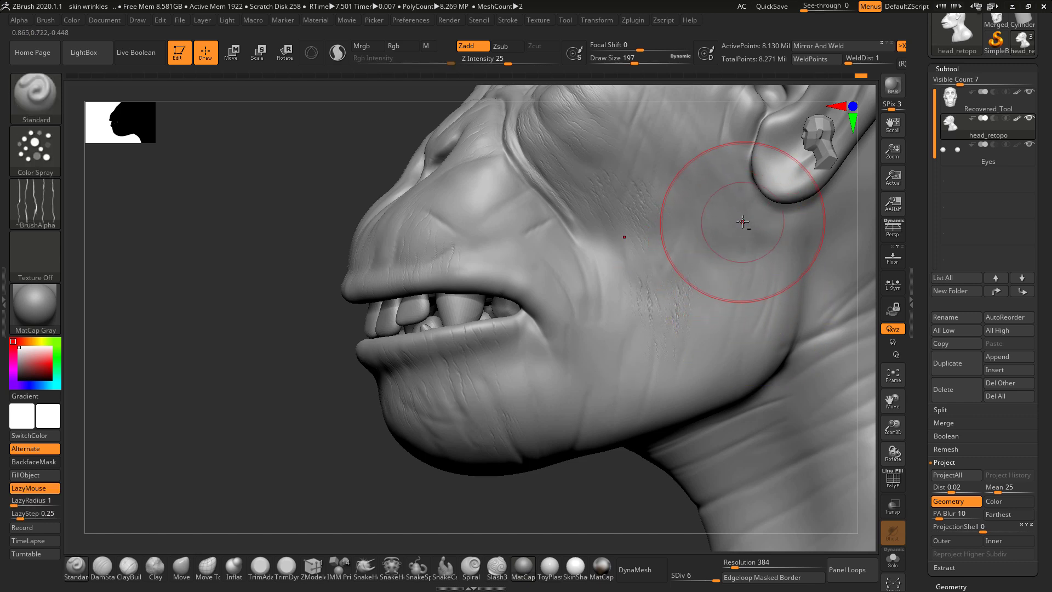
drag(742, 222, 756, 262)
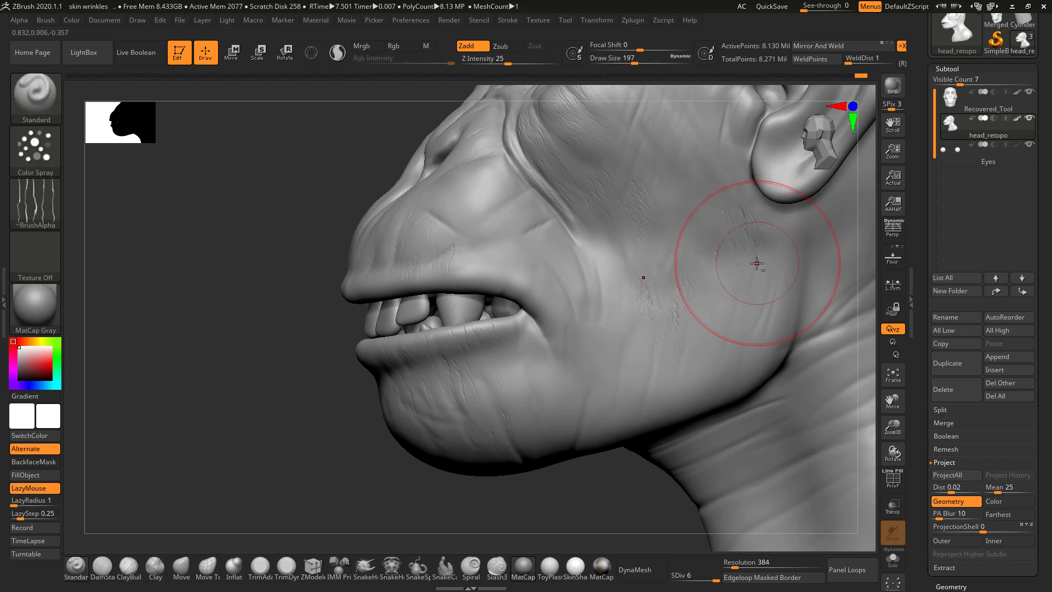
- Switch the stroke type to Spray and spray fine wrinkles over the rear cheek and lower jaw
click(25, 149)
click(316, 162)
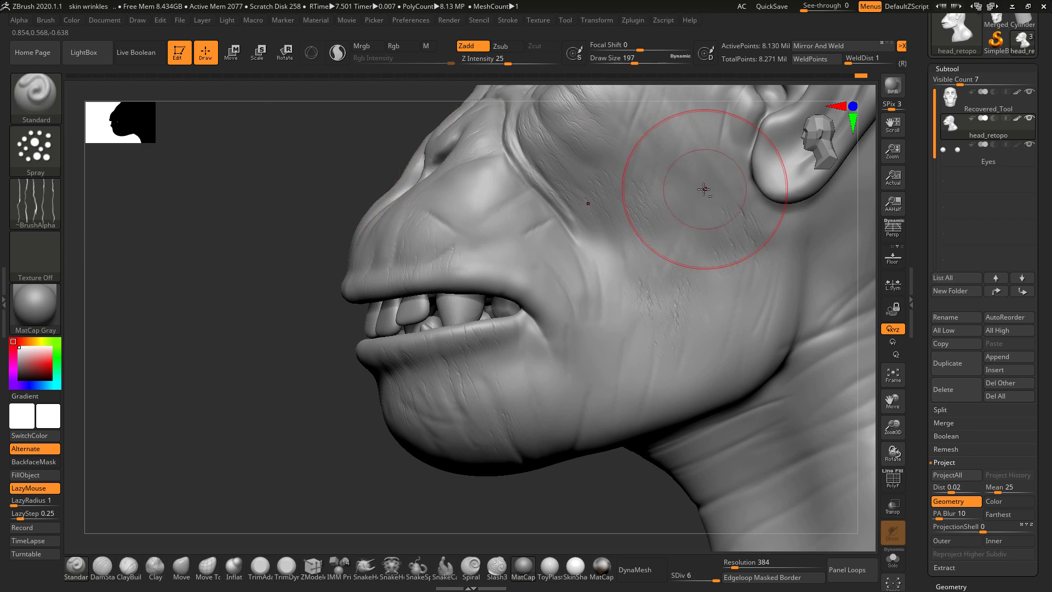
drag(759, 297, 759, 340)
drag(688, 383, 685, 423)
mouse_move(619, 396)
mouse_down()
mouse_move(587, 249)
mouse_move(615, 318)
mouse_move(502, 164)
mouse_move(587, 282)
mouse_up()
- Set the draw size to 154 and spray fine wrinkles over the side of the muzzle and beside the nostril
alt+drag(269, 233, 270, 310)
drag(197, 310, 271, 247)
key(space)
drag(552, 274, 540, 274)
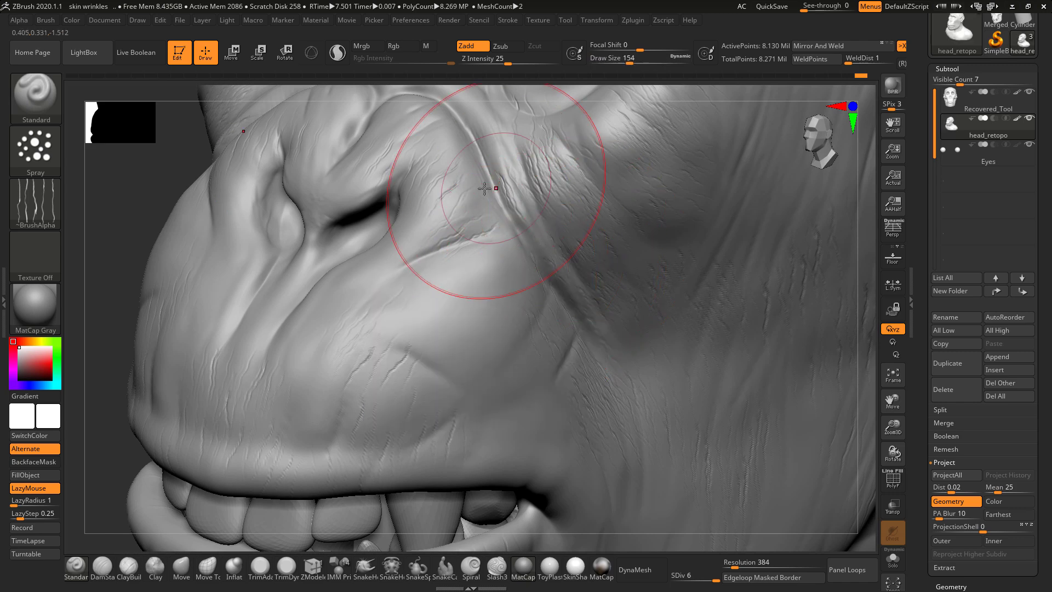
- Set the draw size to 97 and spray fine wrinkles over the nose bridge and the folds under the eye
mouse_move(146, 185)
alt+mouse_down()
mouse_move(187, 347)
mouse_move(265, 312)
mouse_move(372, 356)
alt+mouse_up()
key(space)
mouse_move(436, 296)
mouse_down()
mouse_move(411, 295)
mouse_move(471, 286)
mouse_move(515, 354)
mouse_up()
mouse_move(474, 281)
mouse_down()
mouse_move(496, 304)
mouse_move(423, 235)
mouse_move(469, 225)
mouse_move(452, 169)
mouse_up()
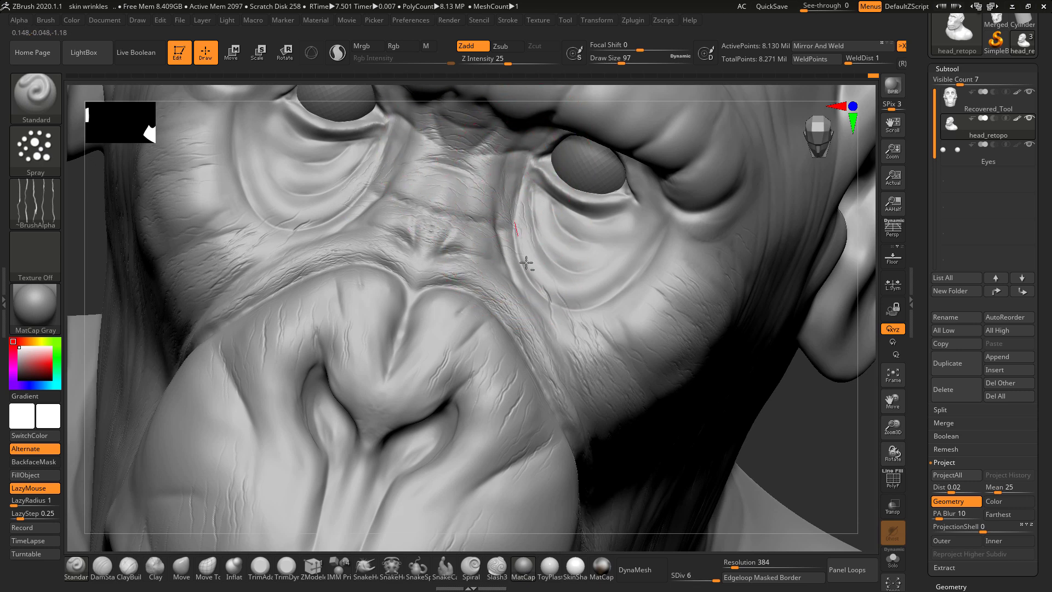
mouse_move(585, 281)
alt+mouse_down()
mouse_move(617, 273)
mouse_move(664, 236)
mouse_move(658, 268)
alt+mouse_up()
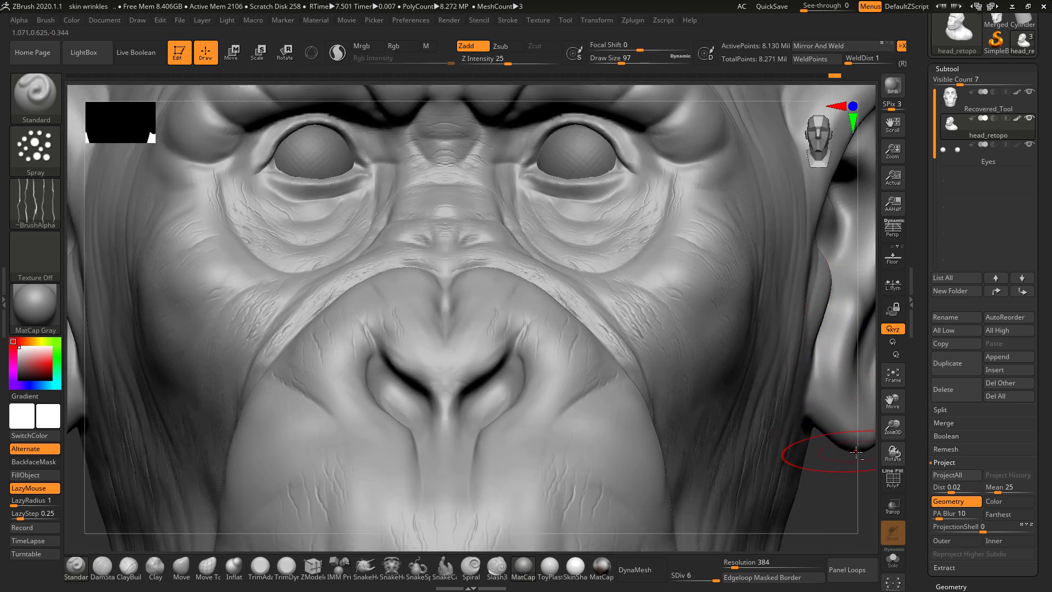
- Spray fine wrinkles across the whole brow ridge, from the centre above the nose to its outer ends
alt+drag(855, 452, 745, 559)
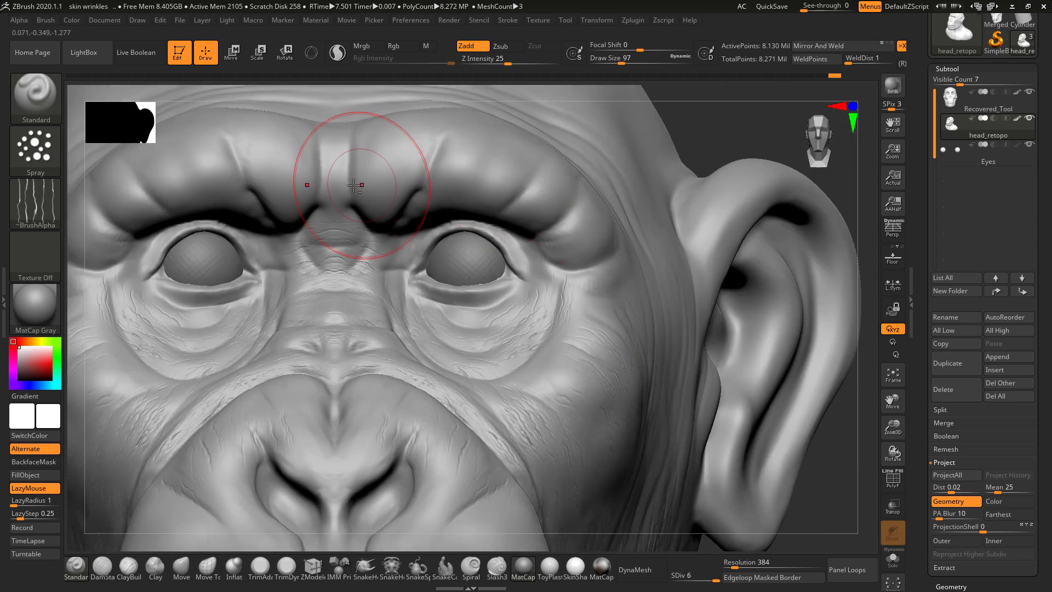
mouse_move(362, 199)
mouse_down()
mouse_move(420, 147)
mouse_move(390, 203)
mouse_up()
mouse_move(477, 148)
mouse_down()
mouse_move(510, 145)
mouse_move(441, 176)
mouse_up()
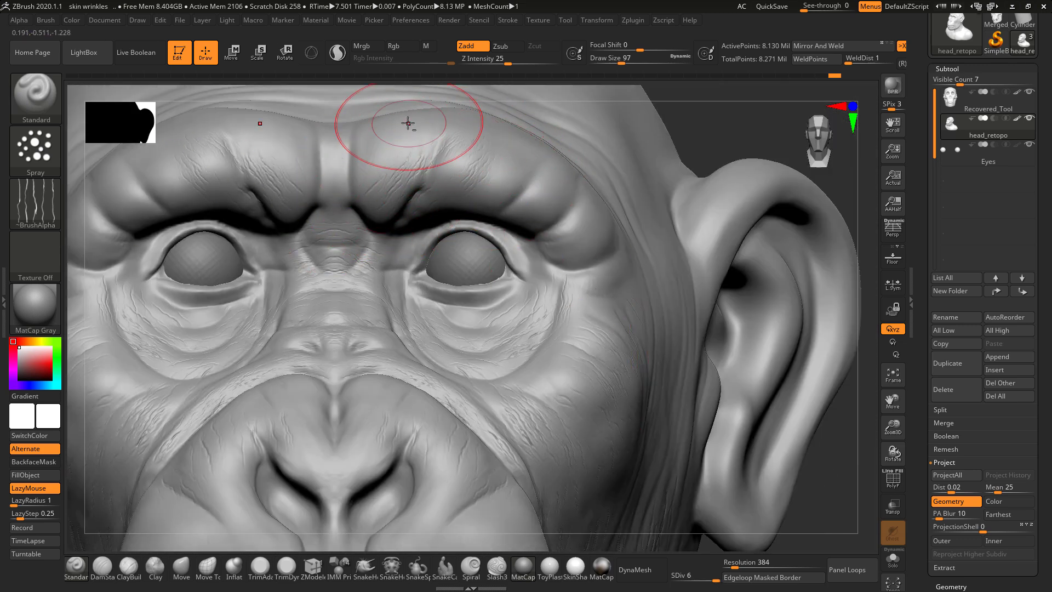
mouse_move(406, 123)
mouse_down()
mouse_move(370, 155)
mouse_move(415, 181)
mouse_up()
drag(536, 147, 476, 189)
drag(556, 174, 522, 220)
drag(589, 184, 553, 250)
drag(606, 221, 609, 252)
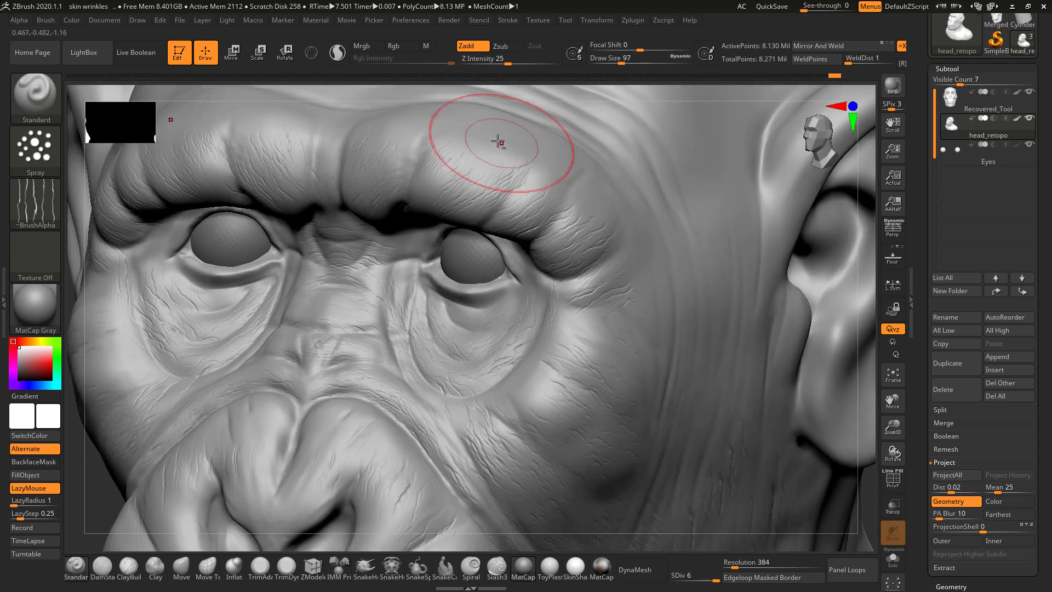
mouse_move(493, 141)
mouse_down()
mouse_move(469, 160)
mouse_move(395, 146)
mouse_up()
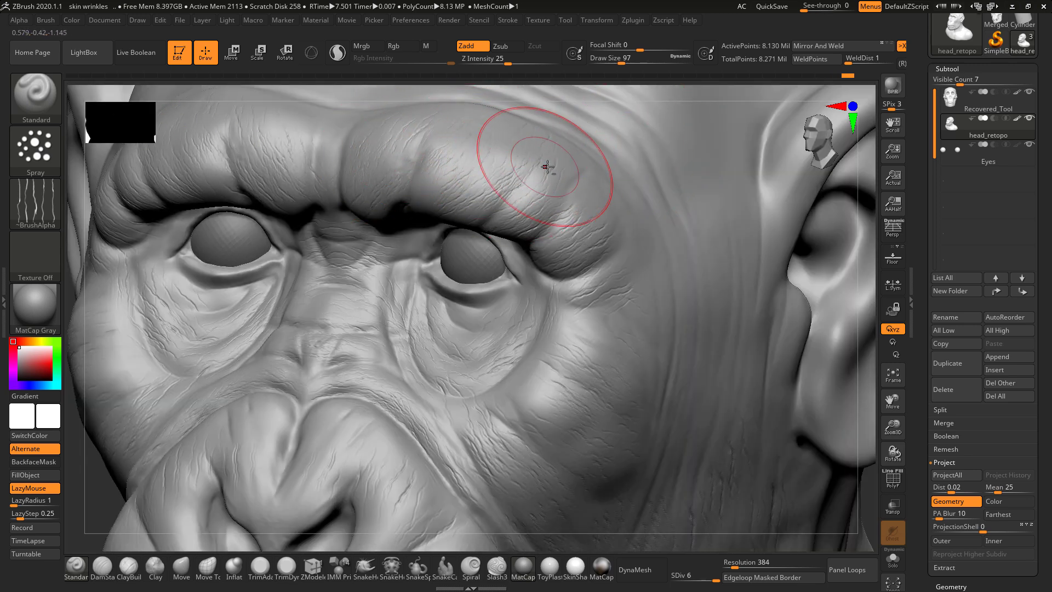
- Spray fine wrinkles beside the outer eye corner and over the upper cheek, undoing the unwanted stroke near the eyelid
drag(612, 301, 563, 402)
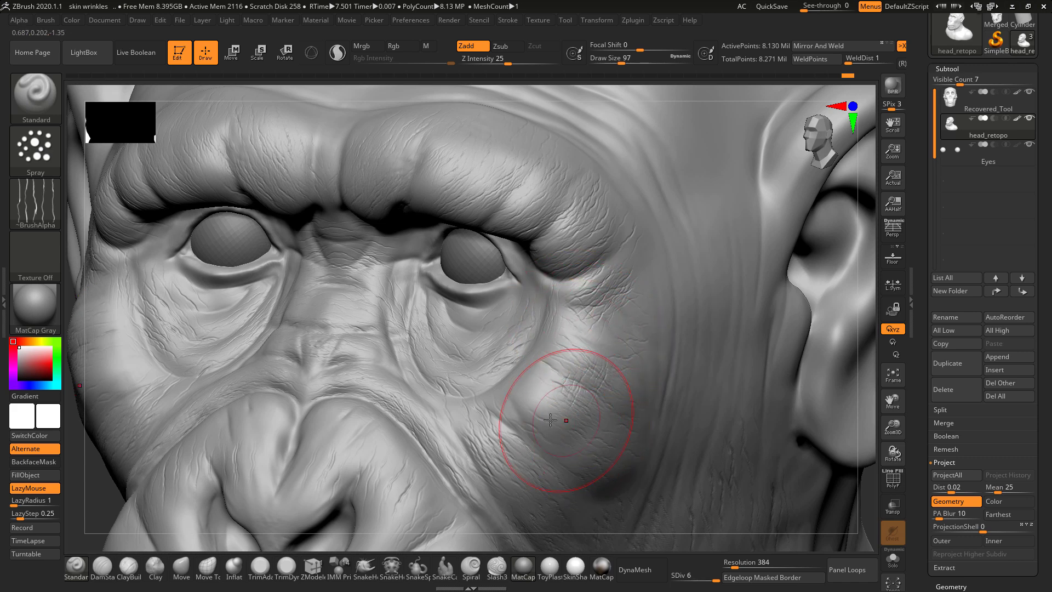
drag(197, 285, 174, 284)
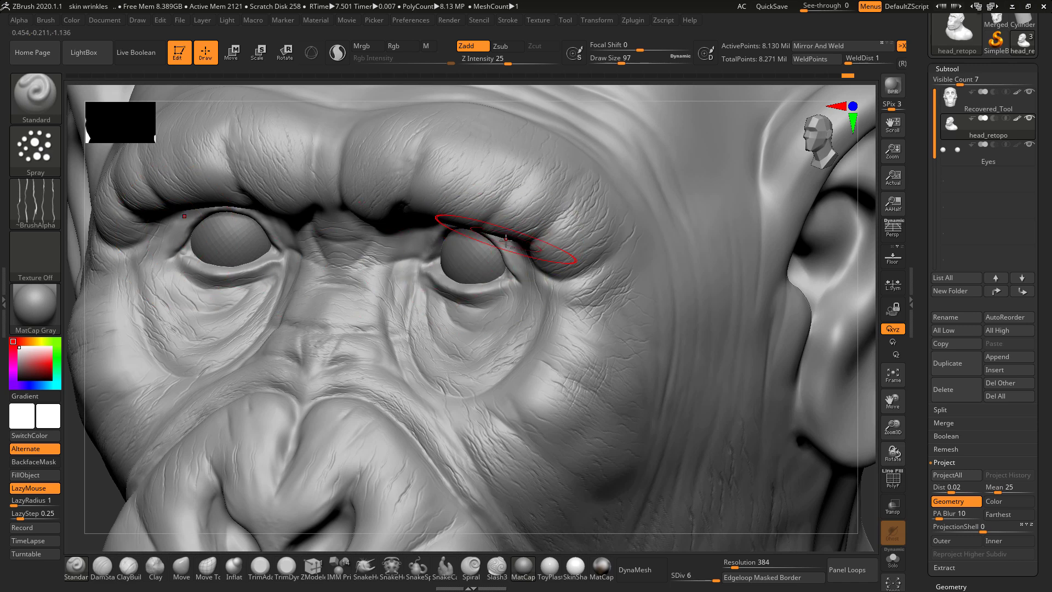
key(ctrl)
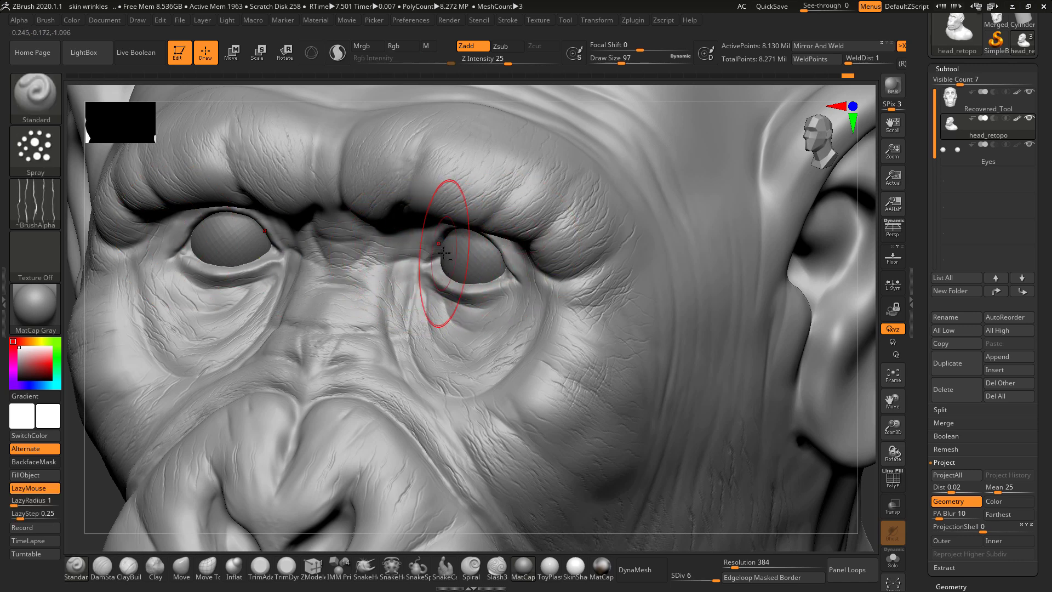
drag(864, 255, 813, 232)
drag(781, 329, 764, 314)
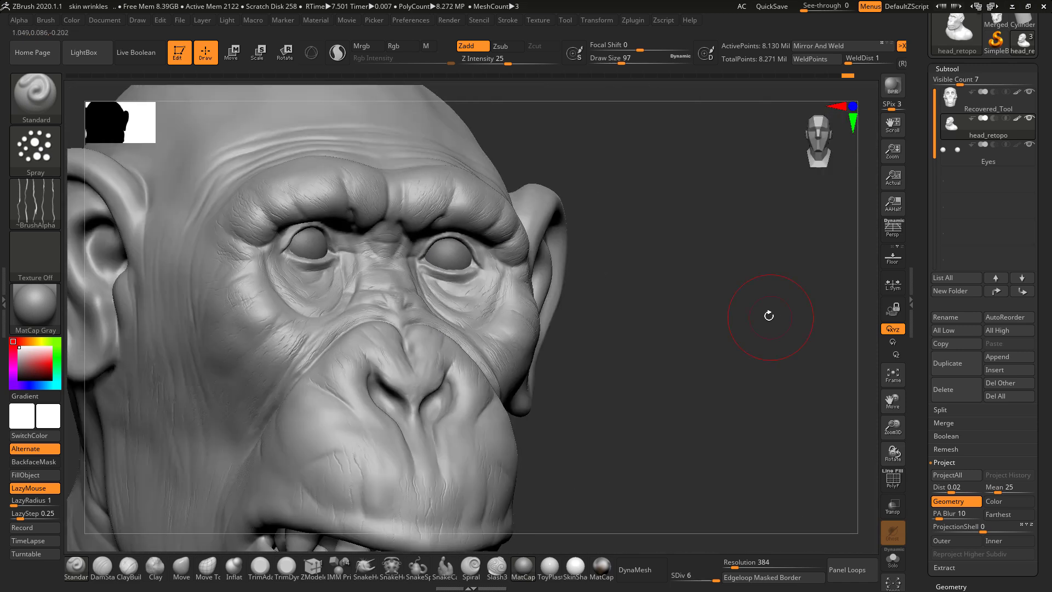
- Set the draw size to 128 and spray fine wrinkles over the temple and the outer forehead folds
drag(671, 310, 813, 294)
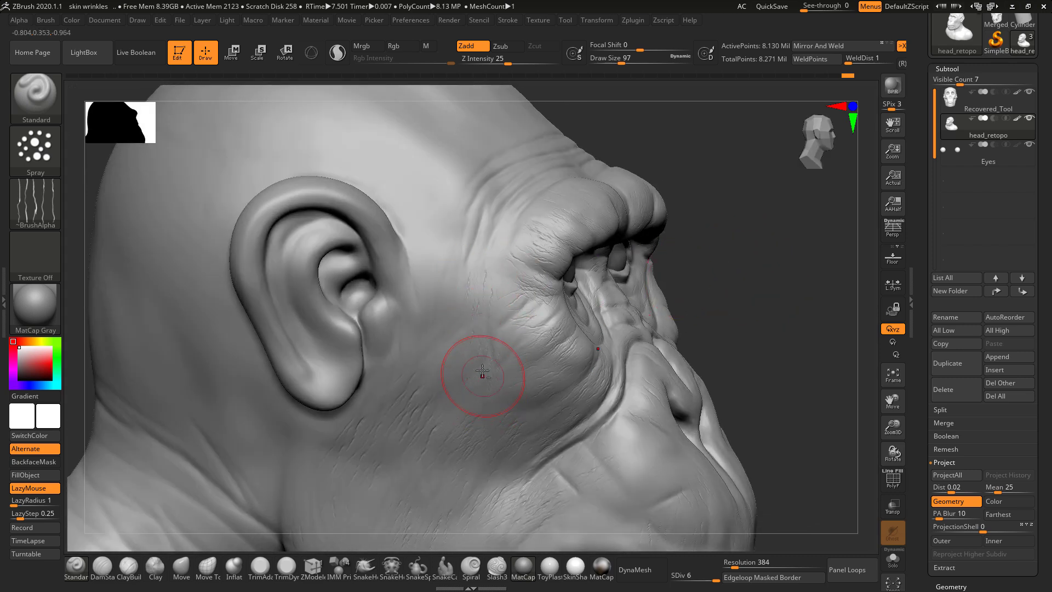
key(space)
mouse_move(484, 286)
mouse_down()
mouse_move(465, 262)
mouse_move(531, 255)
mouse_up()
drag(689, 149, 657, 193)
mouse_move(535, 166)
mouse_down()
mouse_move(542, 153)
mouse_move(507, 194)
mouse_up()
drag(573, 127, 556, 143)
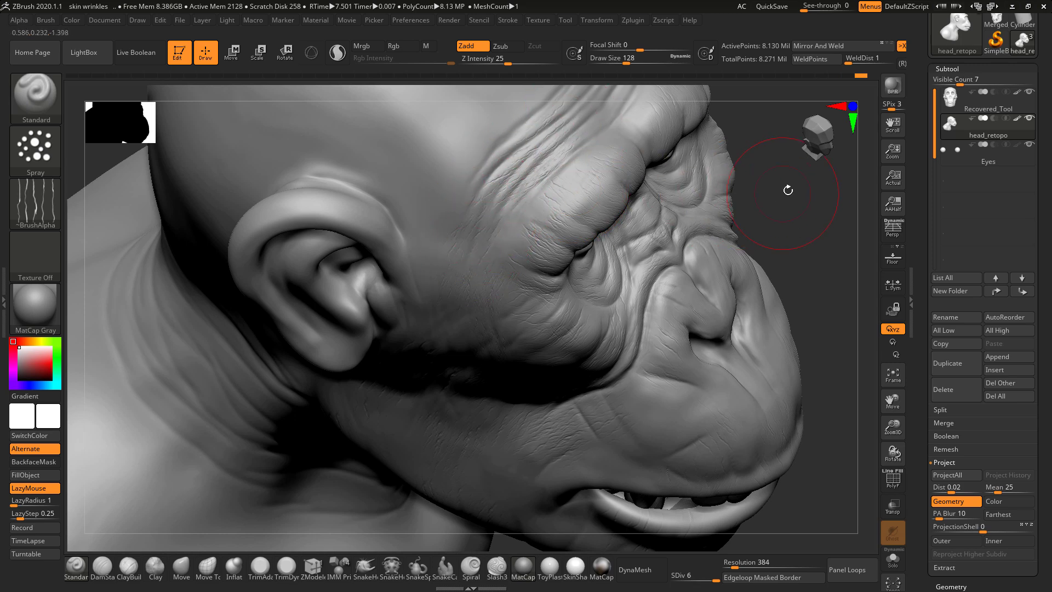
- Spray fine wrinkles along the forehead folds above the brow ridge
drag(793, 188, 705, 188)
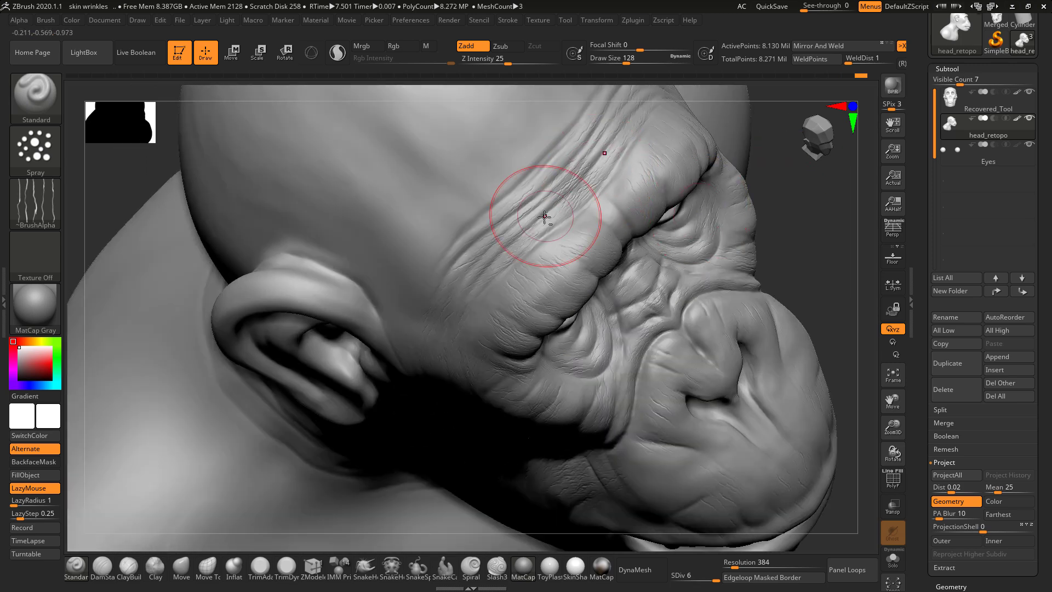
drag(545, 193, 500, 249)
drag(604, 152, 581, 170)
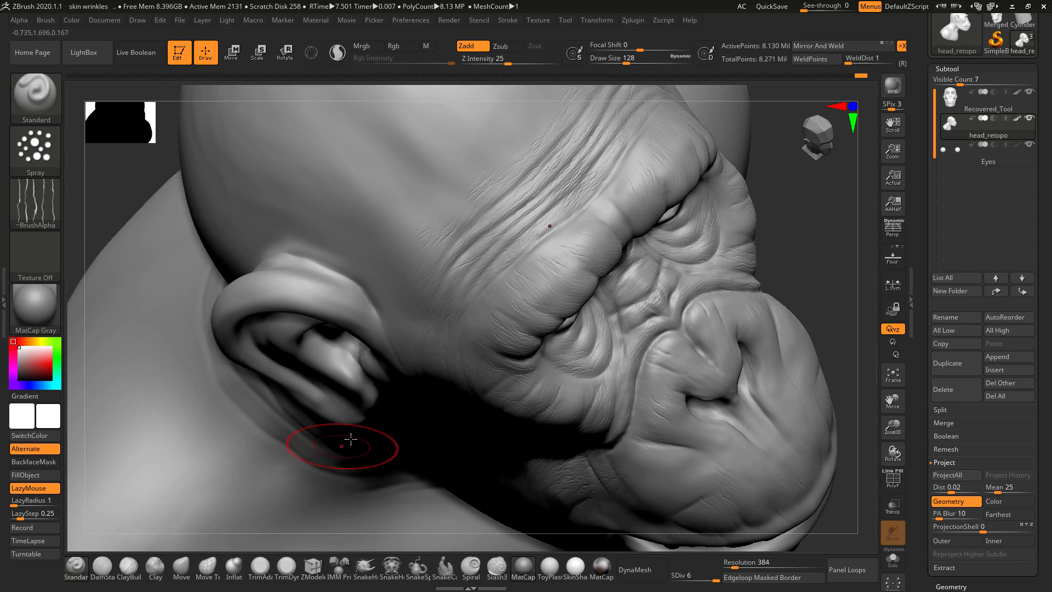
- Spray fine wrinkles over the side of the forehead and the temple, extending them to the skin in front of the ear
drag(785, 197, 404, 211)
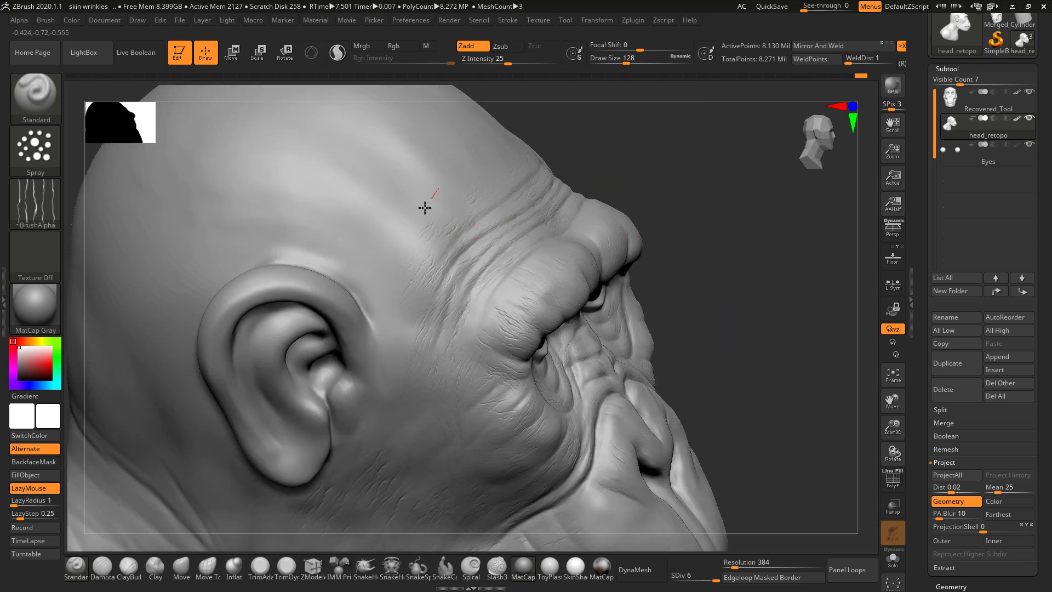
drag(376, 258, 363, 236)
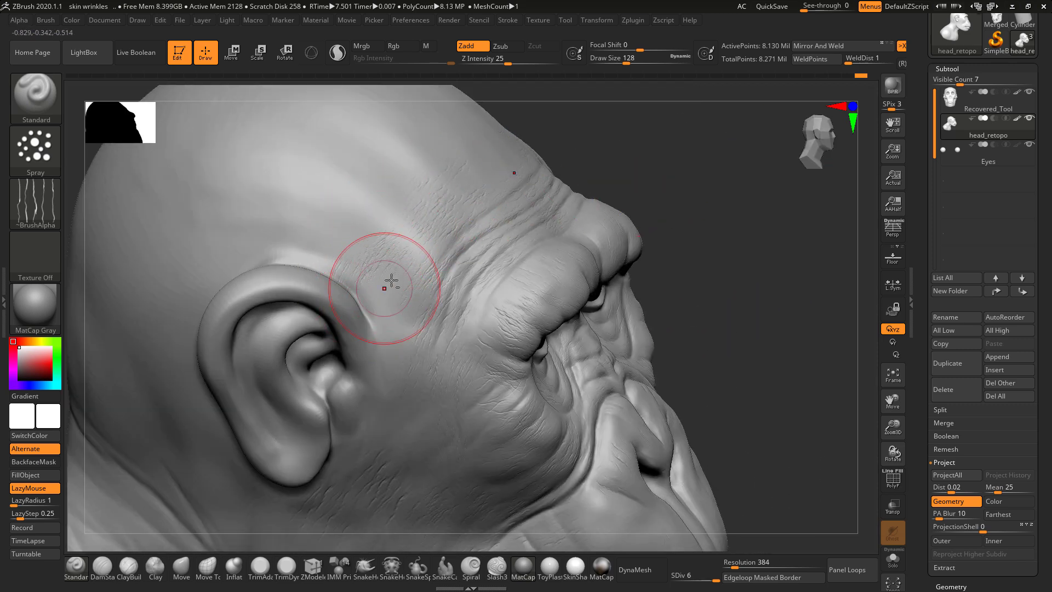
mouse_move(674, 187)
mouse_down()
mouse_move(545, 176)
mouse_move(535, 159)
mouse_up()
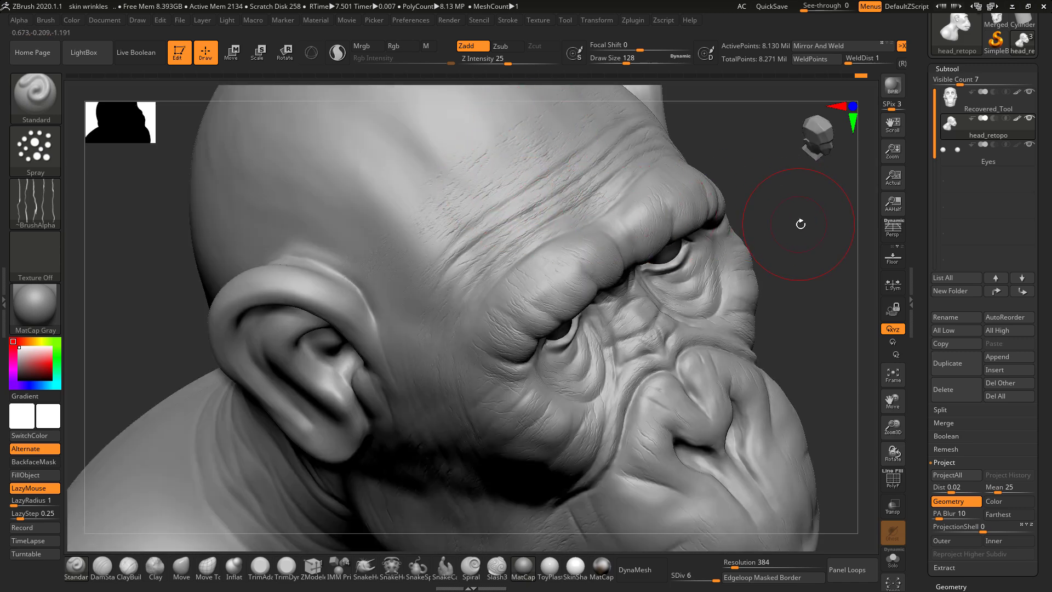
mouse_move(802, 222)
mouse_down()
mouse_move(742, 195)
mouse_move(630, 189)
mouse_up()
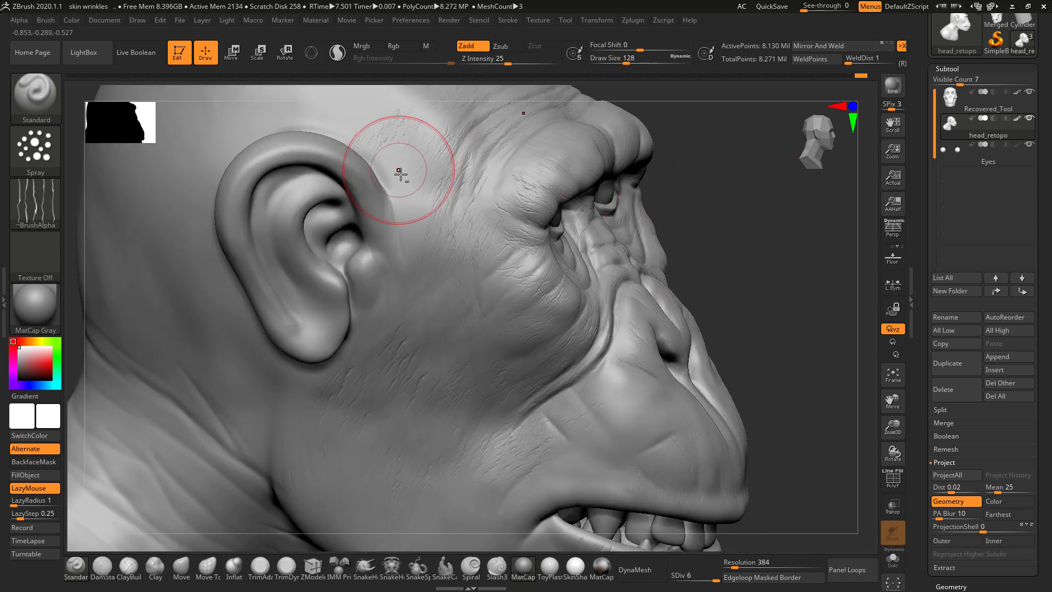
mouse_move(726, 241)
mouse_down()
mouse_move(763, 244)
mouse_move(732, 222)
mouse_move(657, 219)
mouse_up()
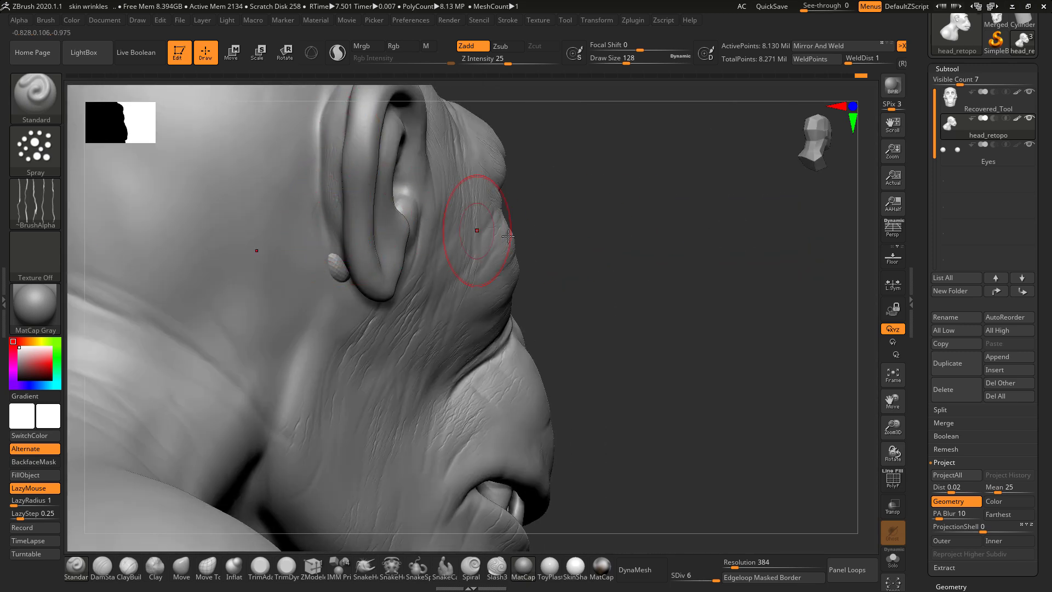
- Spray fine wrinkles over the back surface of the ear
mouse_move(549, 243)
mouse_down()
mouse_move(668, 284)
mouse_move(546, 251)
mouse_up()
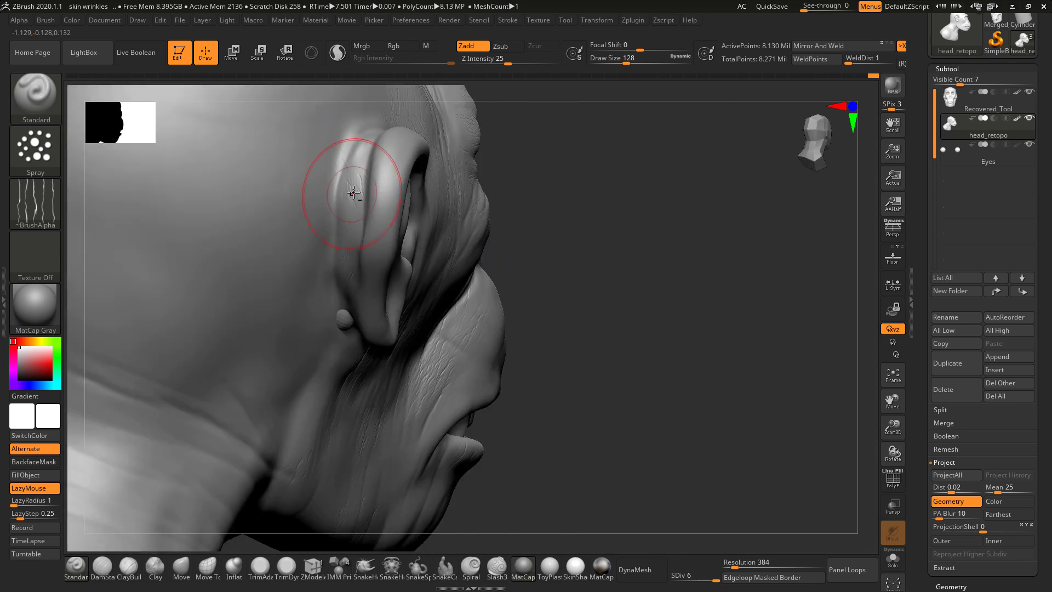
drag(356, 189, 356, 170)
mouse_move(581, 220)
mouse_down()
mouse_move(575, 206)
mouse_move(423, 164)
mouse_up()
mouse_move(368, 265)
alt+mouse_down()
mouse_move(470, 164)
mouse_move(506, 232)
mouse_move(446, 150)
mouse_move(493, 216)
alt+mouse_up()
- Spray fine wrinkles over the front of the ear, covering the outer rim, inner folds and lobe
drag(163, 372, 124, 365)
mouse_move(400, 285)
alt+mouse_down()
mouse_move(411, 317)
mouse_move(412, 300)
alt+mouse_up()
mouse_move(420, 222)
mouse_down()
mouse_move(434, 268)
mouse_move(409, 180)
mouse_up()
mouse_move(455, 263)
mouse_down()
mouse_move(435, 285)
mouse_move(449, 228)
mouse_up()
alt+drag(455, 268, 460, 285)
mouse_move(478, 238)
alt+mouse_down()
mouse_move(486, 286)
mouse_move(515, 320)
alt+mouse_up()
alt+drag(514, 230, 534, 306)
mouse_move(526, 204)
mouse_down()
mouse_move(493, 340)
mouse_move(569, 245)
mouse_move(547, 420)
mouse_up()
drag(484, 483, 527, 493)
alt+drag(208, 383, 164, 334)
- Spray fine wrinkles over the muzzle, the mouth corner and the lower cheek, working from several angles
mouse_move(822, 351)
alt+mouse_down()
mouse_move(684, 334)
mouse_move(715, 291)
alt+mouse_up()
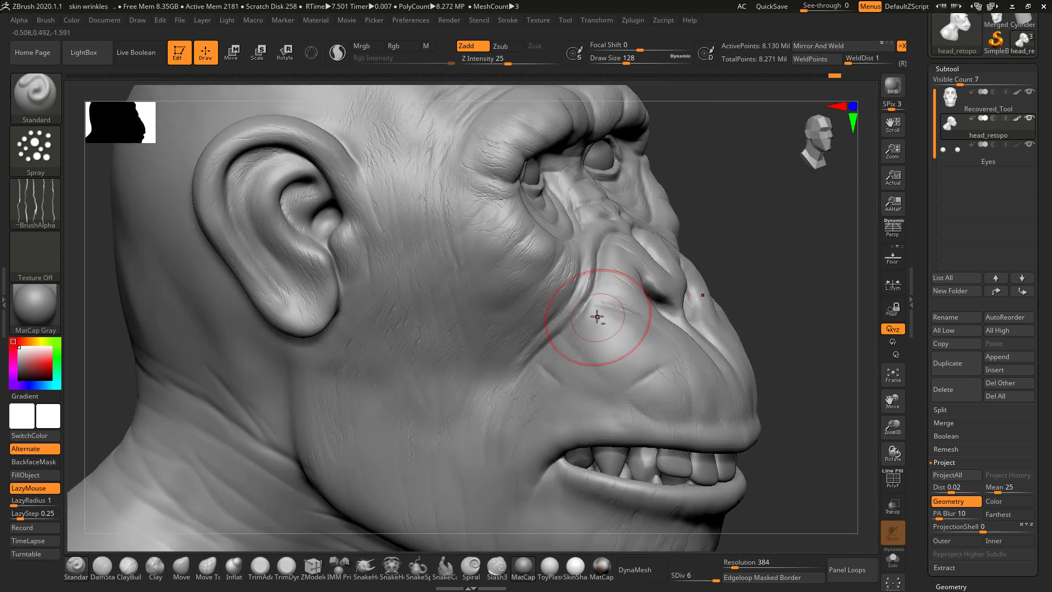
alt+drag(593, 314, 623, 348)
drag(800, 262, 643, 334)
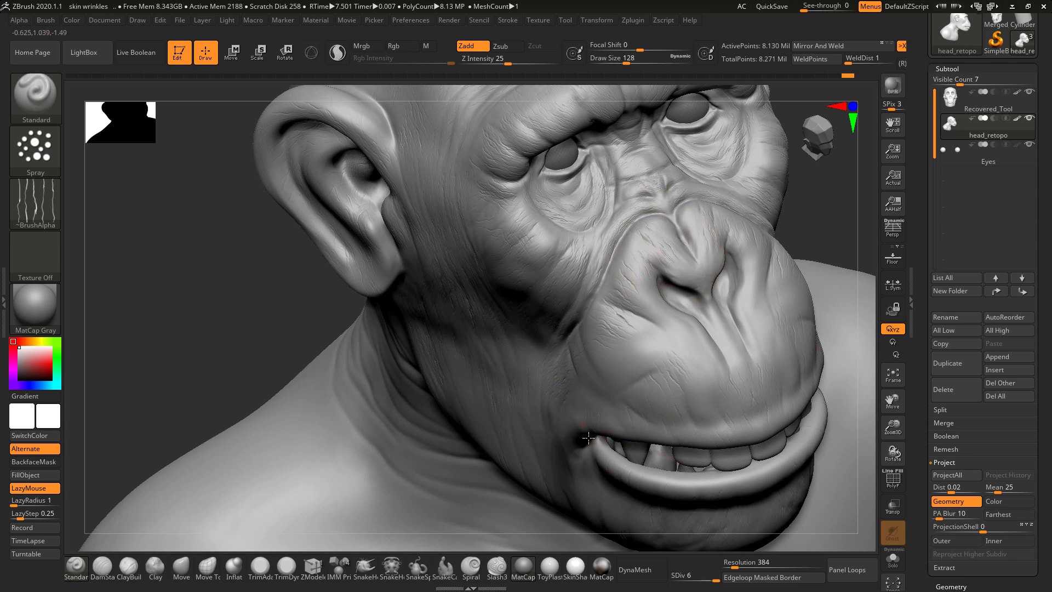
drag(861, 258, 568, 455)
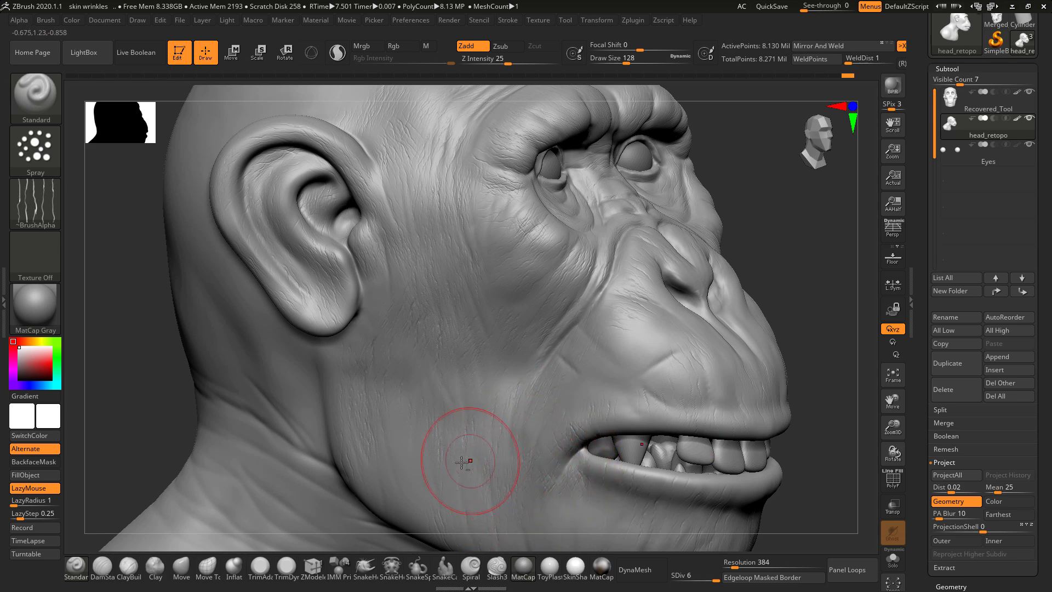
- Set the draw size to 245 and spray larger wrinkles along the folds on the side of the neck, replacing the smaller first stroke
mouse_move(775, 230)
alt+mouse_down()
mouse_move(746, 231)
mouse_move(748, 207)
mouse_move(765, 220)
alt+mouse_up()
drag(765, 220, 711, 286)
mouse_move(548, 517)
alt+mouse_down()
mouse_move(617, 418)
mouse_move(665, 479)
alt+mouse_up()
drag(226, 235, 258, 248)
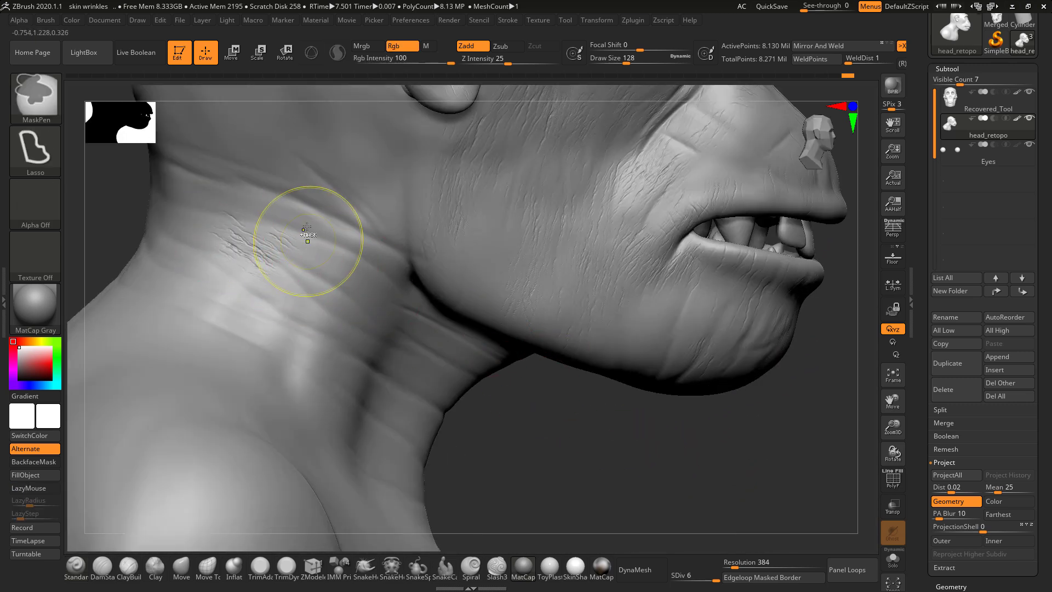
key(space)
drag(310, 230, 309, 230)
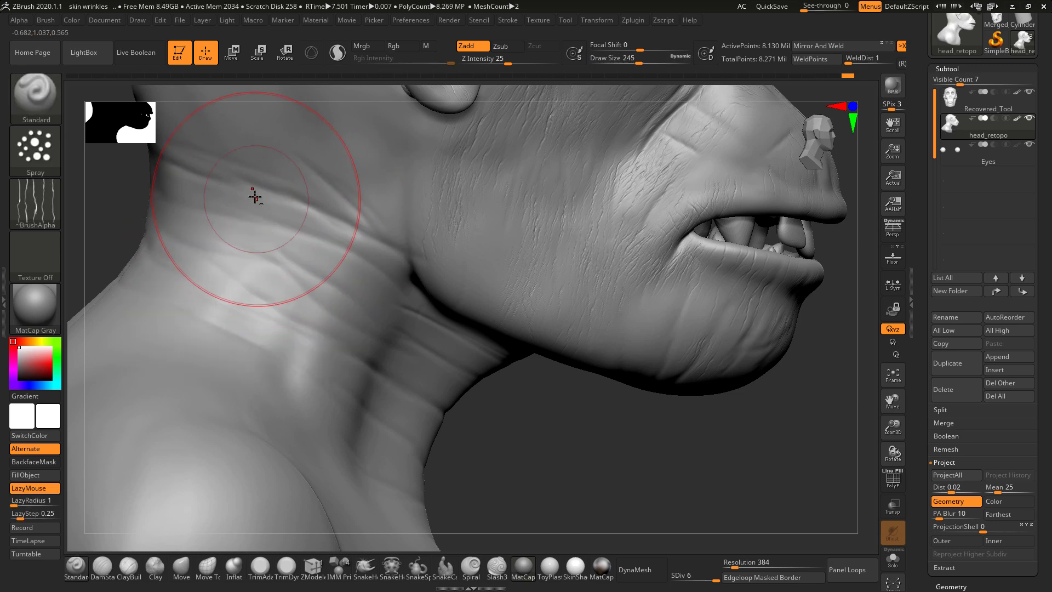
mouse_move(254, 195)
mouse_down()
mouse_move(372, 274)
mouse_move(439, 353)
mouse_up()
drag(368, 345, 218, 273)
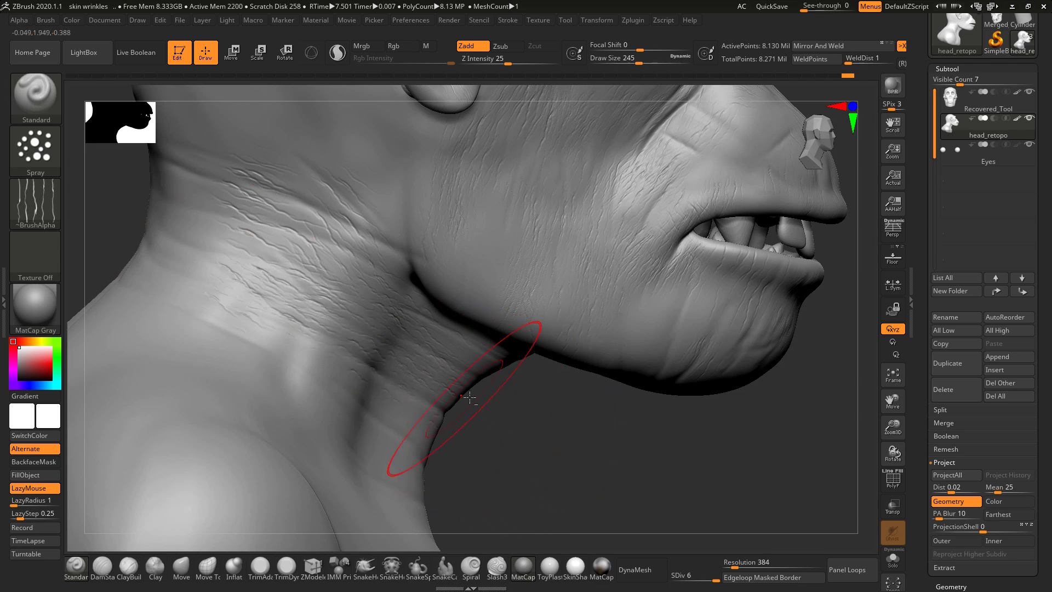
- Spray wrinkles over the front of the neck under the jaw and back towards the nape
drag(482, 399, 386, 293)
drag(278, 230, 205, 240)
drag(523, 383, 464, 344)
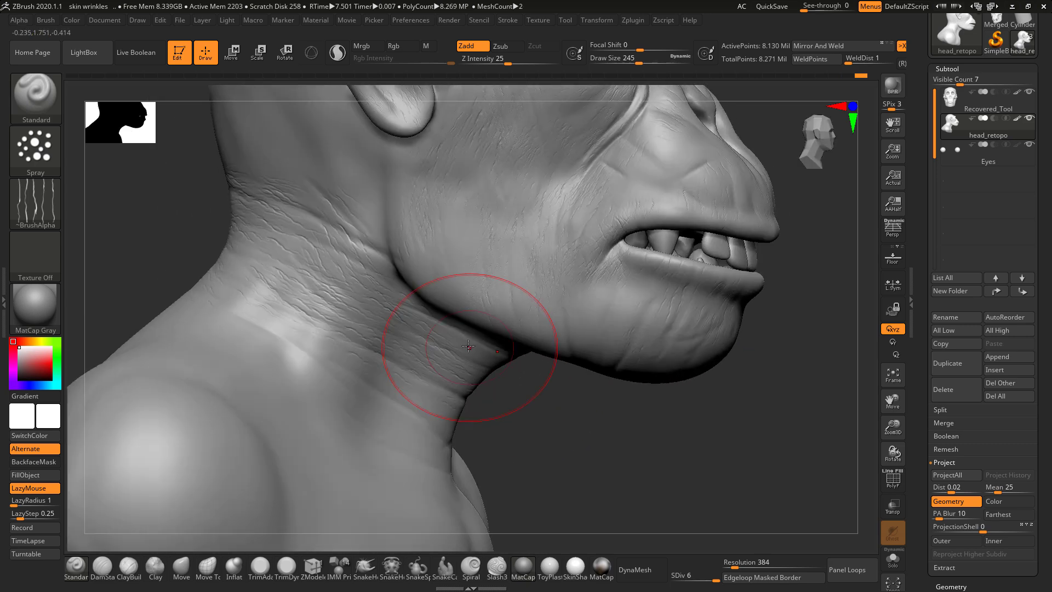
- Spray wrinkles over the lower back of the head behind the ear, above the neck folds
drag(359, 165, 347, 219)
drag(552, 420, 530, 403)
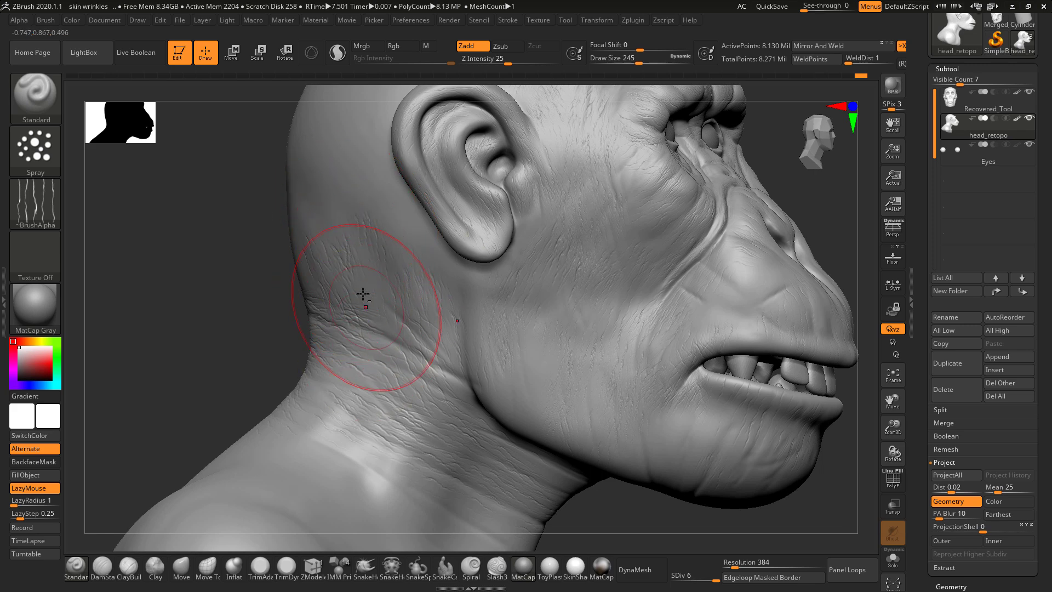
drag(249, 232, 332, 214)
drag(411, 148, 420, 189)
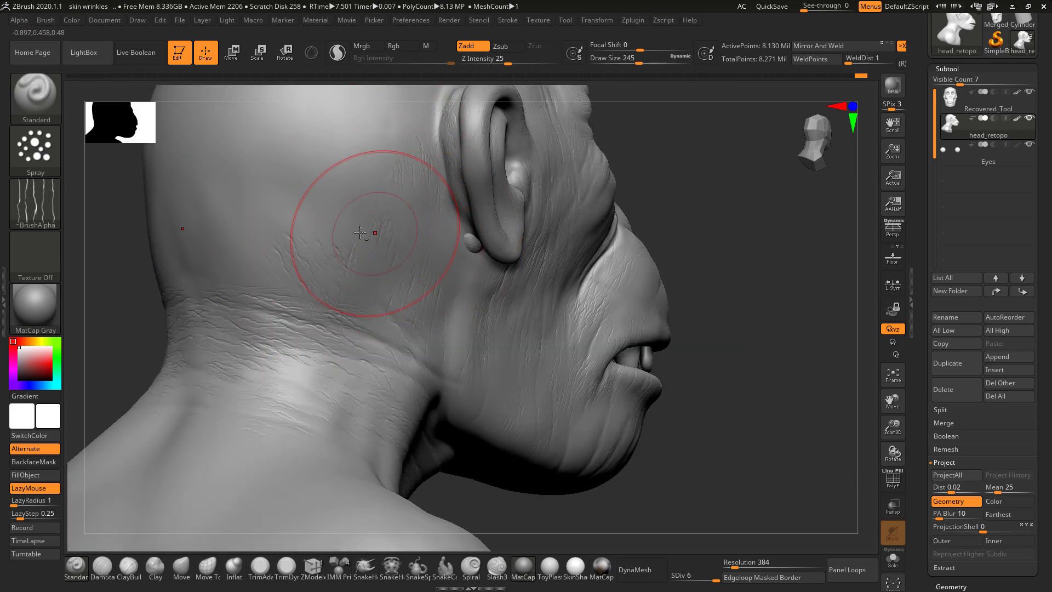
- Spray wrinkles higher up the back of the head, filling the smooth skin behind the ear
drag(303, 261, 340, 263)
drag(307, 201, 348, 217)
mouse_move(238, 216)
mouse_down()
mouse_move(329, 183)
mouse_move(408, 202)
mouse_up()
drag(432, 236, 463, 262)
- Spray wrinkles over the chin and the front of the lower jaw below the mouth
drag(727, 293, 540, 353)
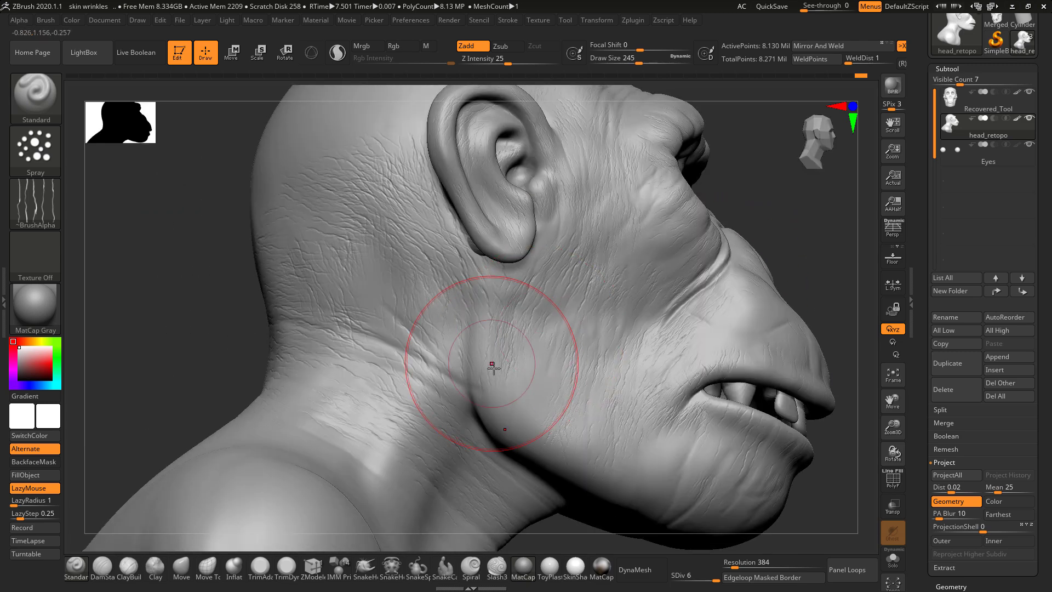
mouse_move(754, 189)
mouse_down()
mouse_move(739, 181)
mouse_move(764, 193)
mouse_move(767, 184)
mouse_up()
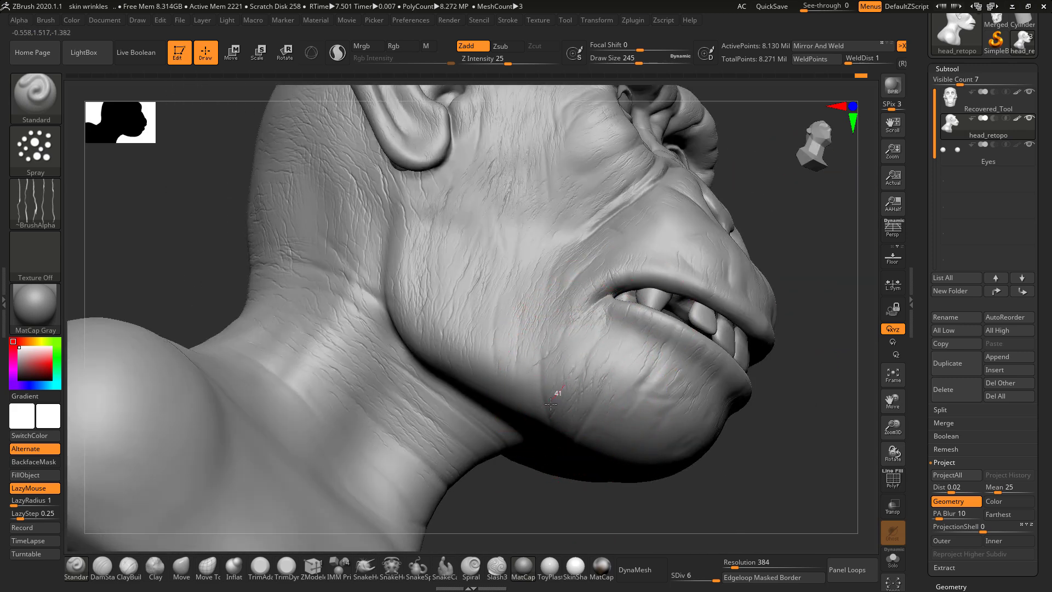
mouse_move(609, 420)
mouse_down()
mouse_move(650, 414)
mouse_move(675, 366)
mouse_up()
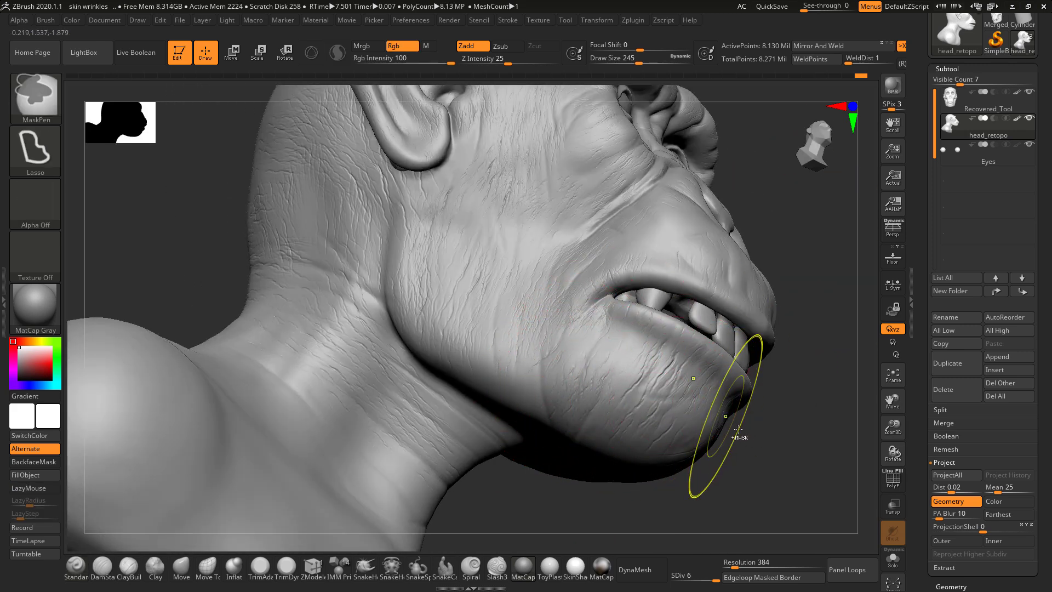
- Undo the oversized wrinkle stroke on the muzzle above the mouth and reduce the draw size to 128
mouse_move(812, 326)
mouse_down()
mouse_move(808, 362)
mouse_move(810, 310)
mouse_move(738, 380)
mouse_move(706, 350)
mouse_up()
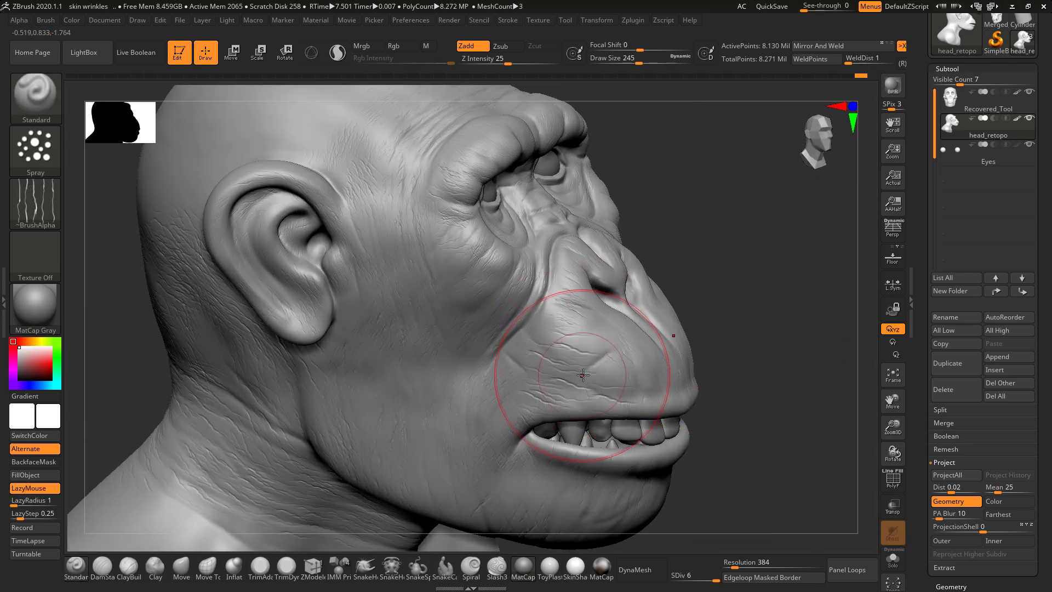
key(ctrl+z)
key(space)
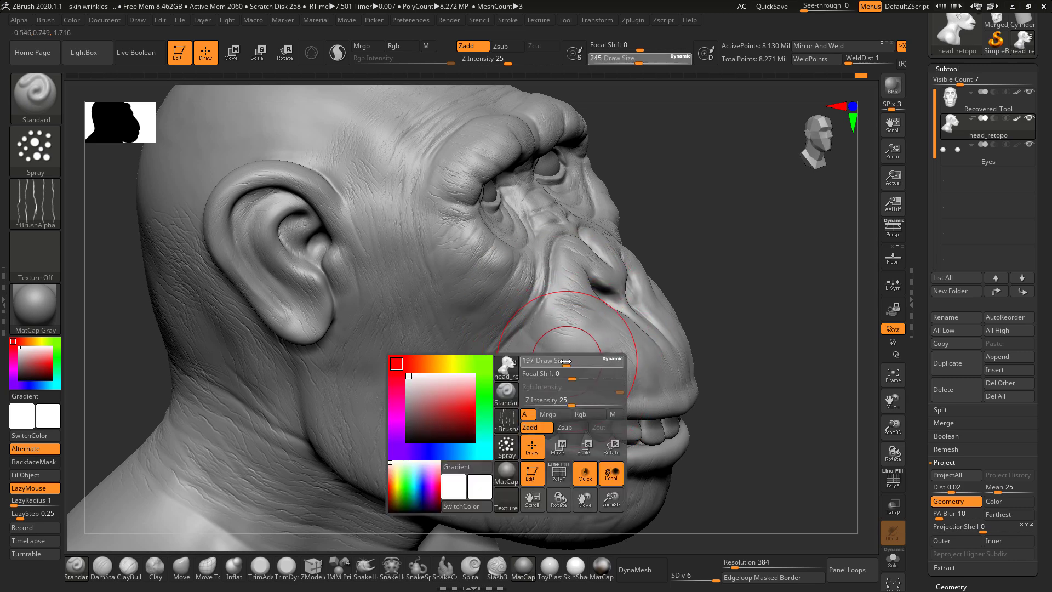
drag(572, 362, 560, 362)
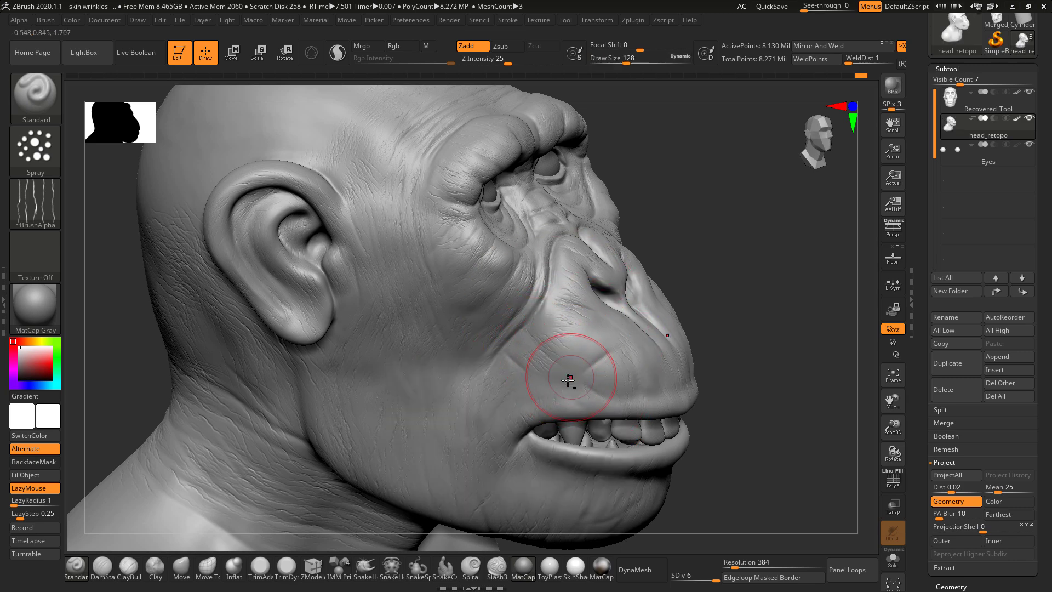
- Examine the wrinkle coverage on the muzzle, cheek and ear from both sides of the face
shift+drag(731, 282, 692, 291)
alt+drag(801, 416, 699, 434)
alt+drag(752, 391, 733, 340)
drag(725, 241, 745, 341)
drag(803, 284, 589, 277)
key(ctrl)
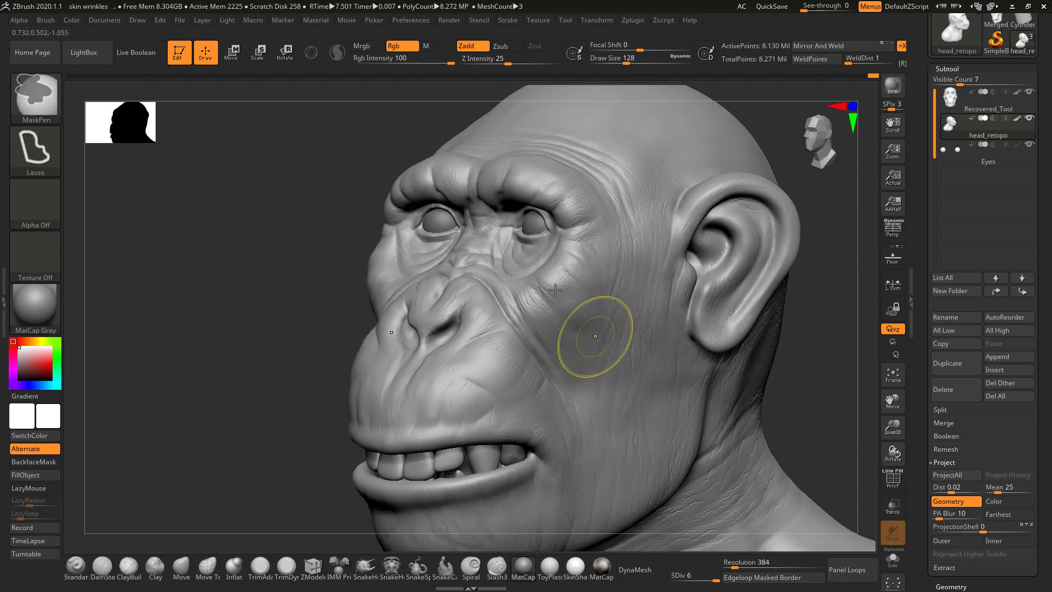
- Browse the alphas available in LightBox for another wrinkle pattern
click(32, 203)
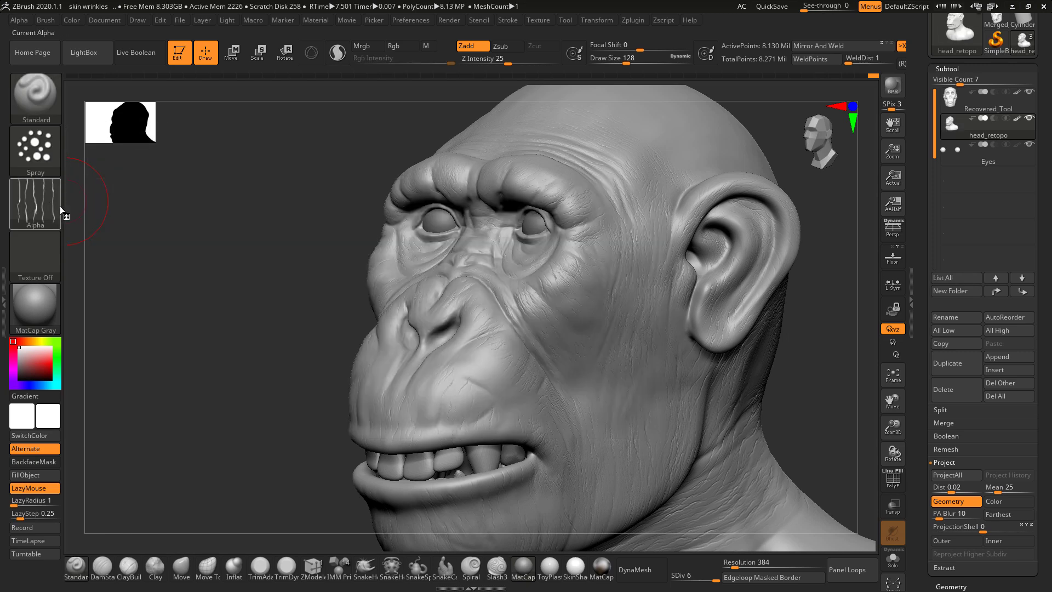
click(86, 52)
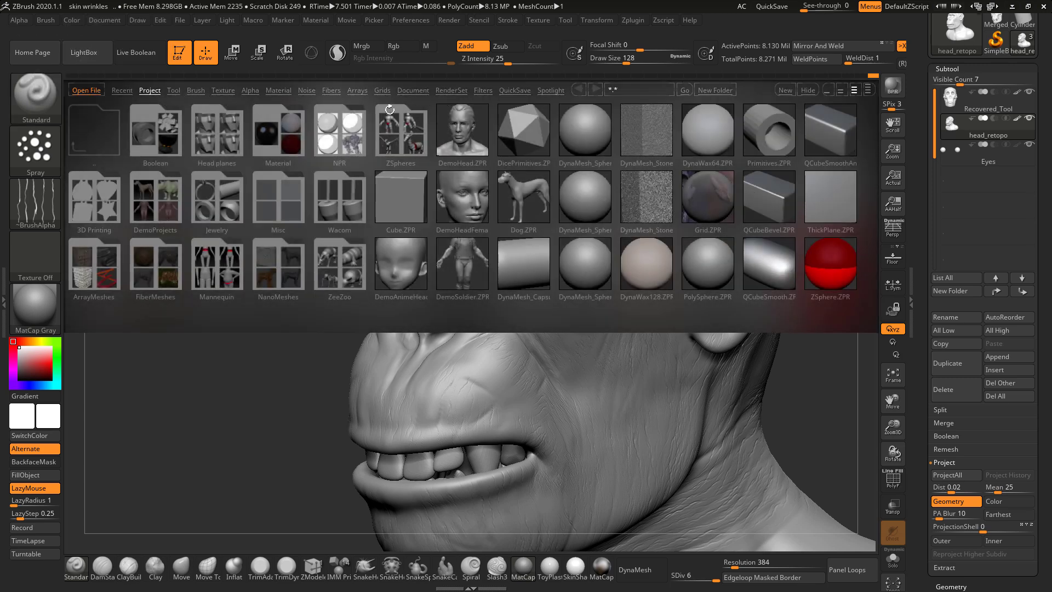
click(250, 90)
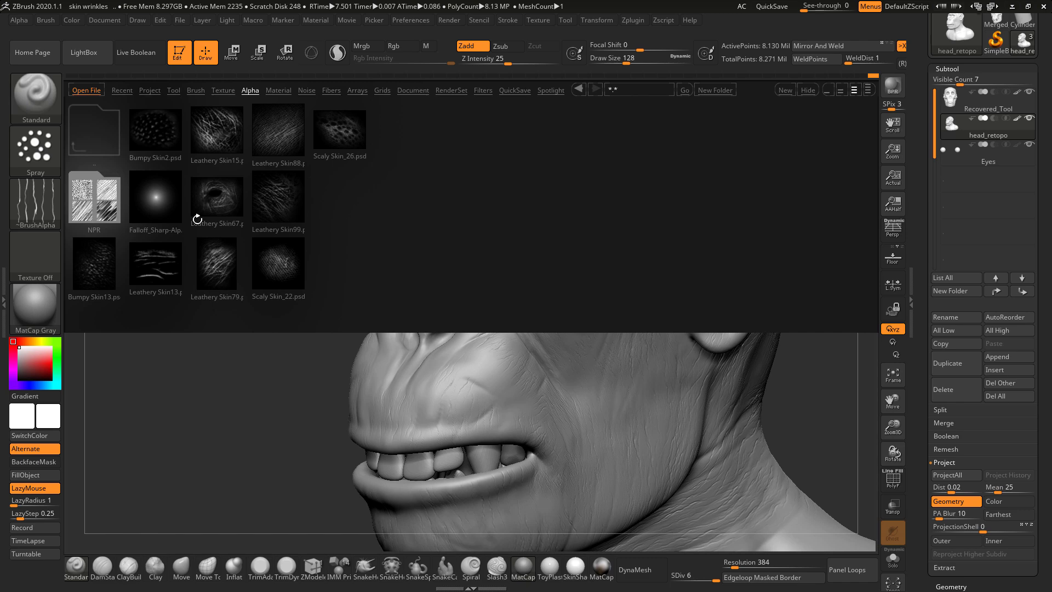
- Start an alpha import and open the folder D:\3D resources\Zbrush Resources\Alpha
click(33, 199)
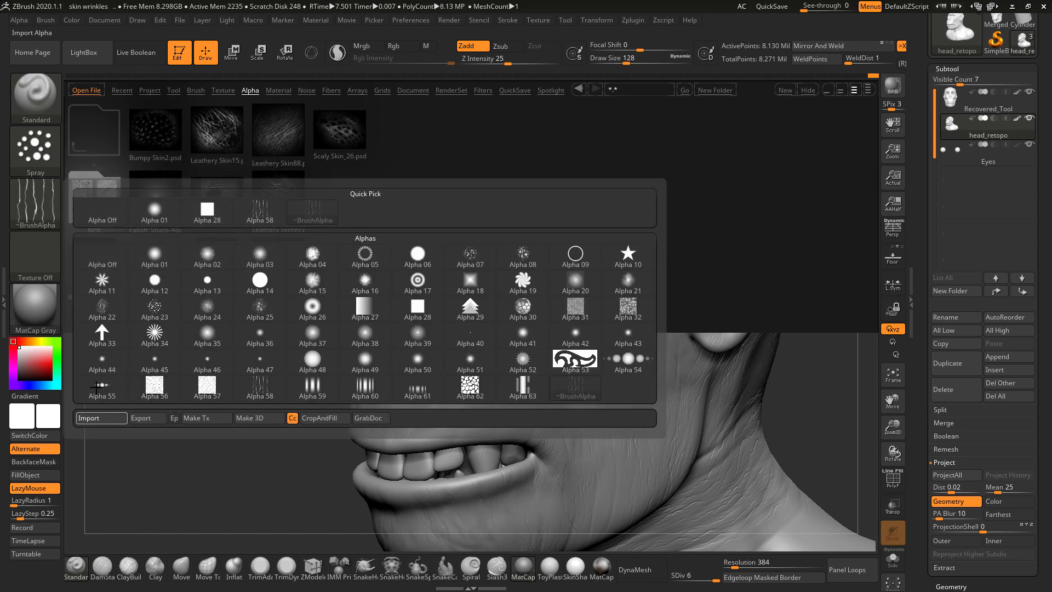
click(102, 417)
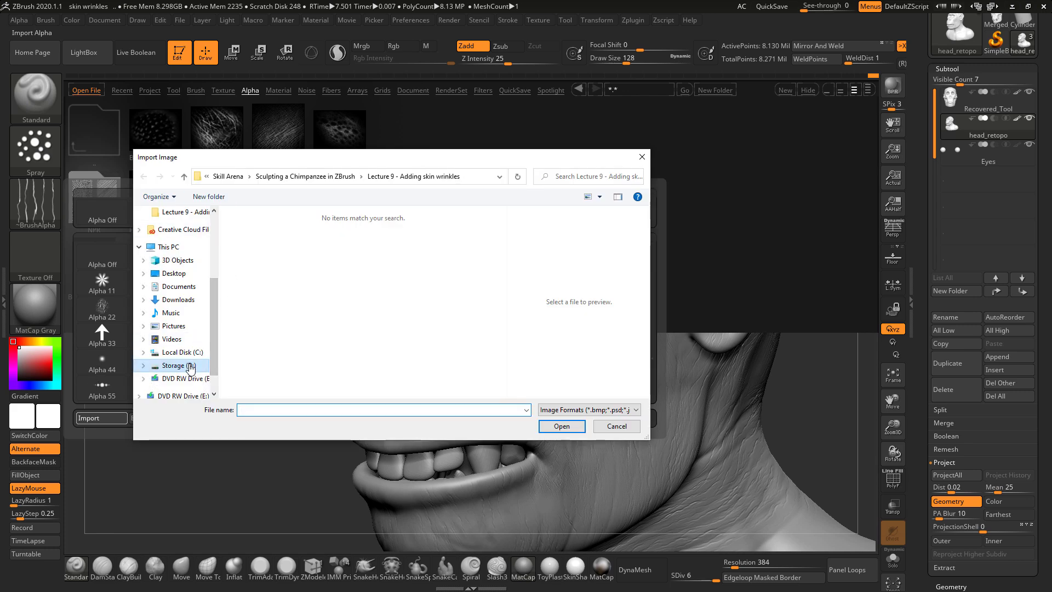
click(179, 365)
scroll(496, 266, down, 4)
scroll(435, 277, up, 2)
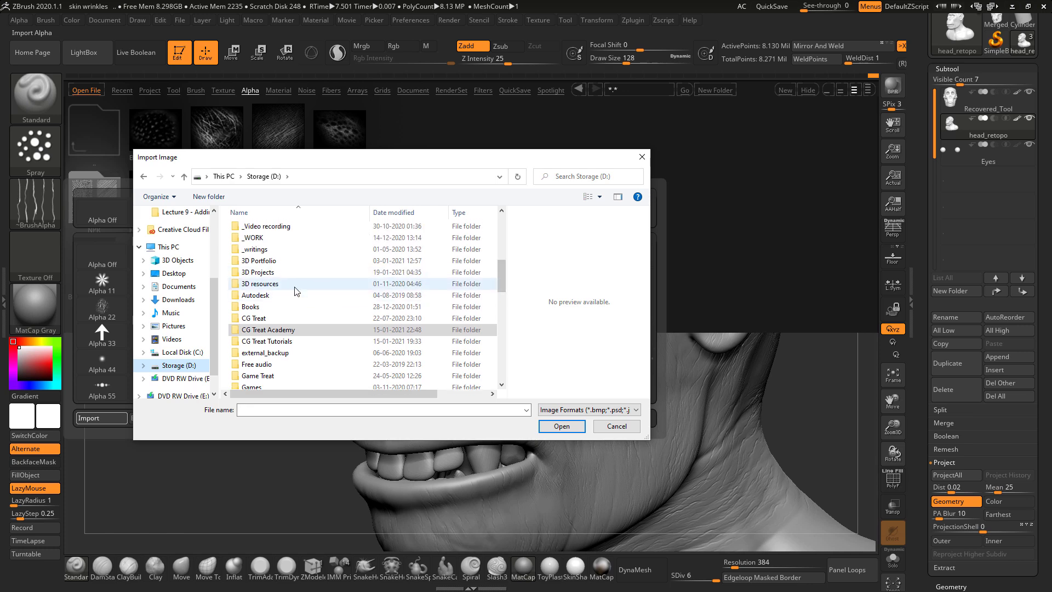
double_click(294, 284)
drag(508, 238, 506, 306)
click(279, 325)
double_click(280, 326)
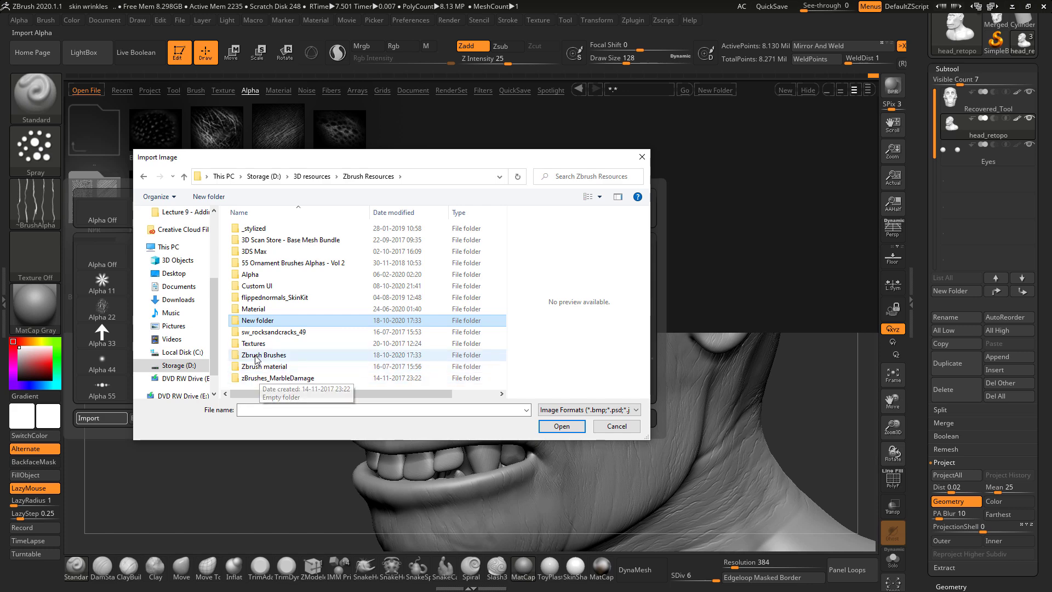
double_click(256, 277)
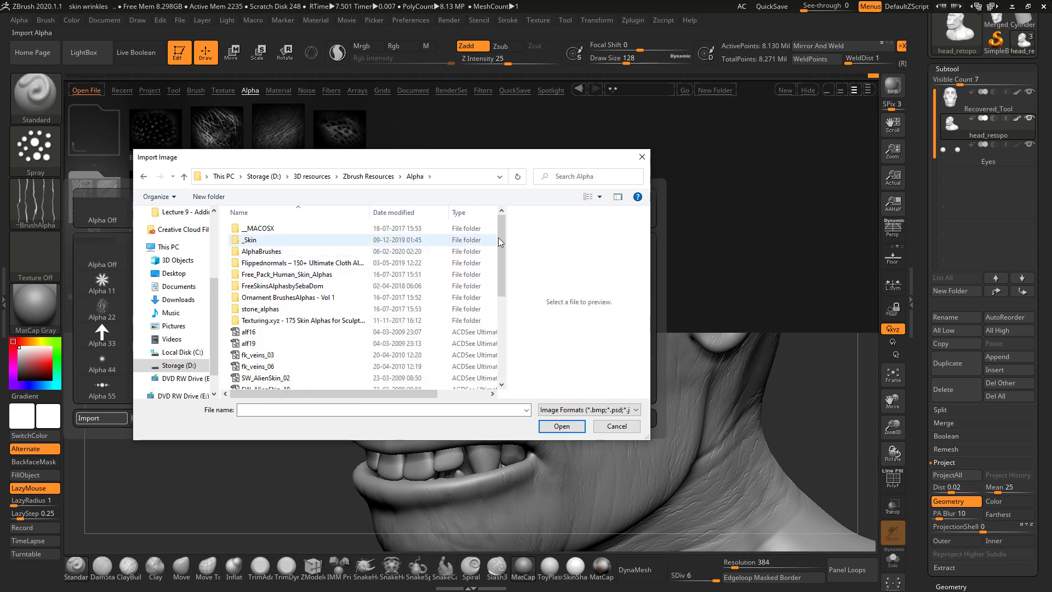
- Look through the skin alphas in the folder and import SW_Wrinkles_12
scroll(501, 241, down, 1)
click(265, 310)
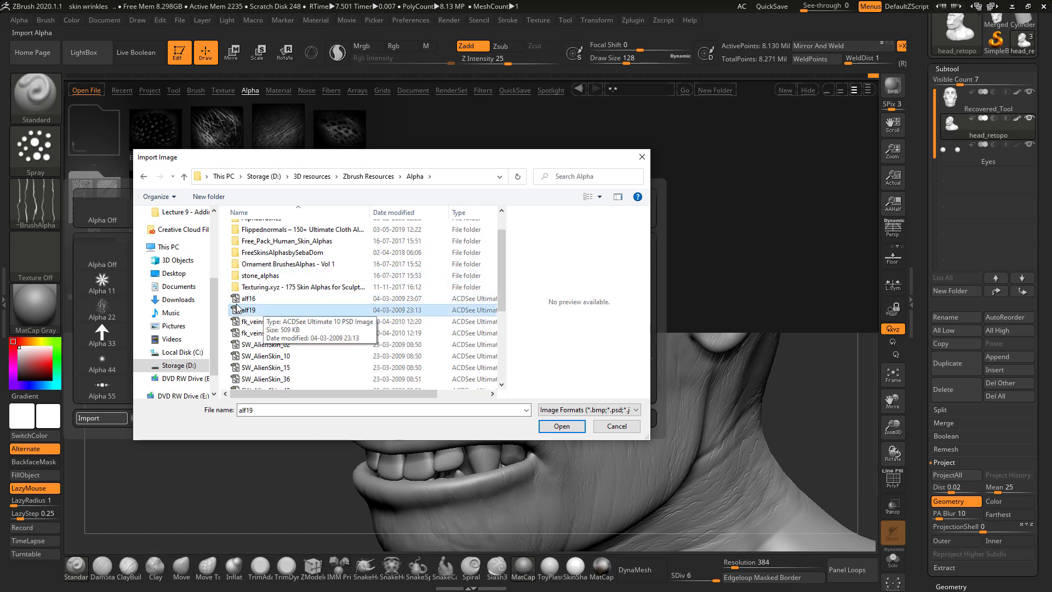
click(244, 299)
scroll(272, 318, down, 4)
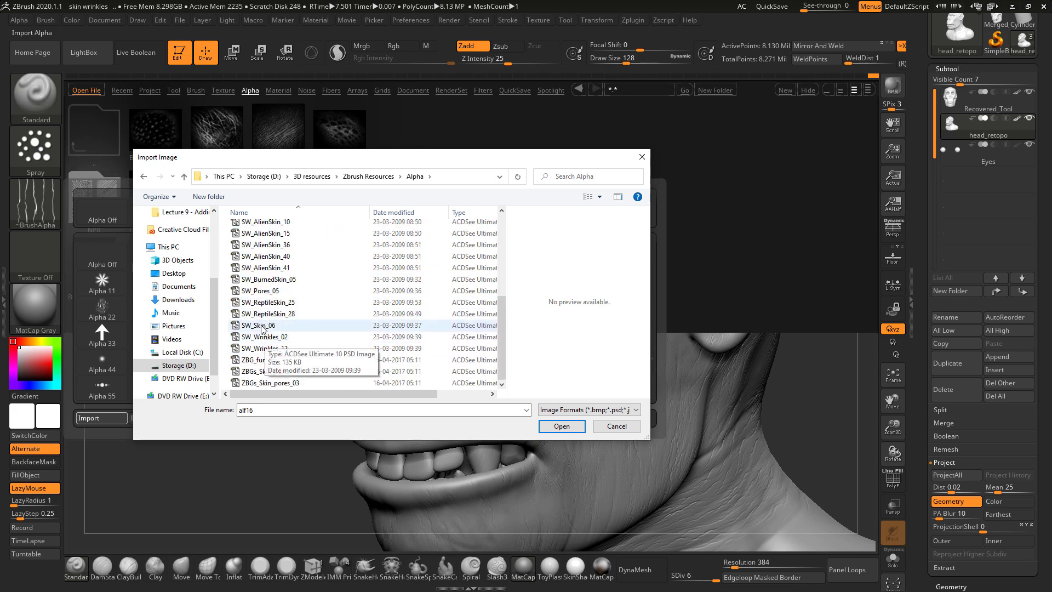
click(261, 327)
click(268, 337)
click(273, 350)
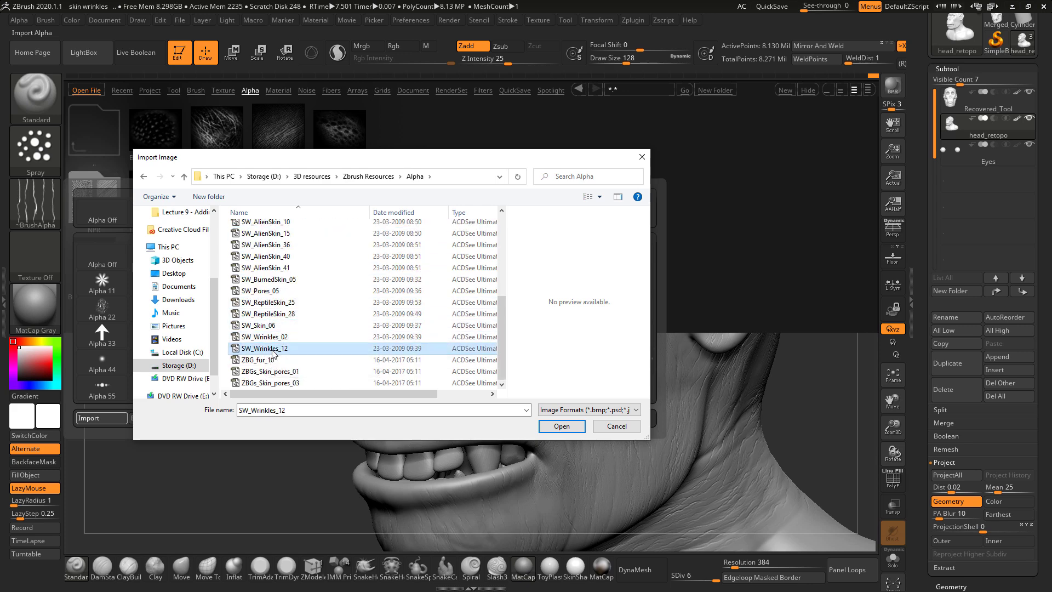
key(Return)
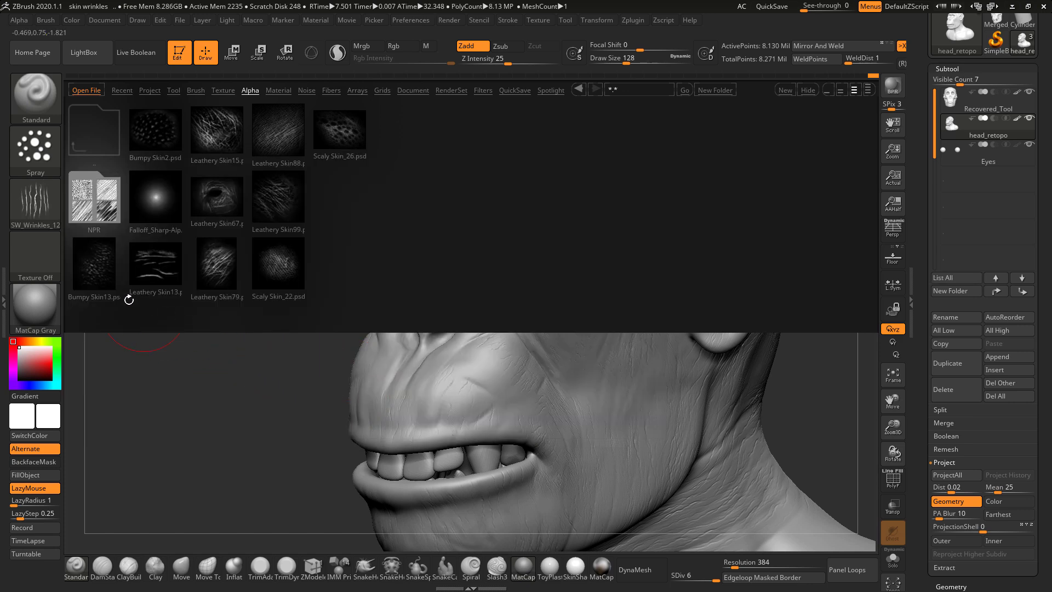
- Import the SW_Wrinkles_12 alpha a second time
click(24, 204)
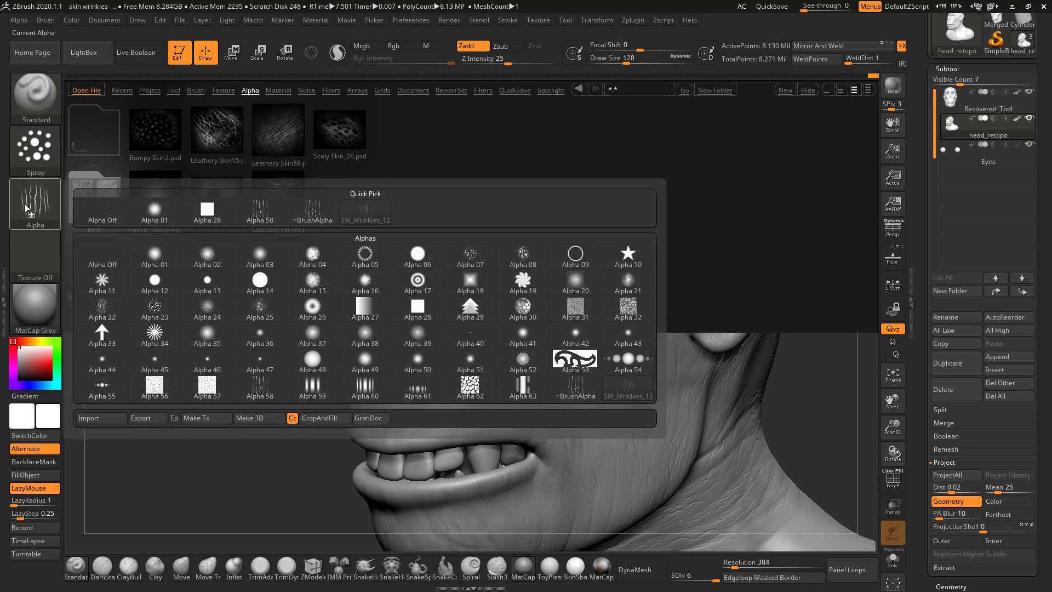
click(94, 419)
scroll(328, 370, down, 5)
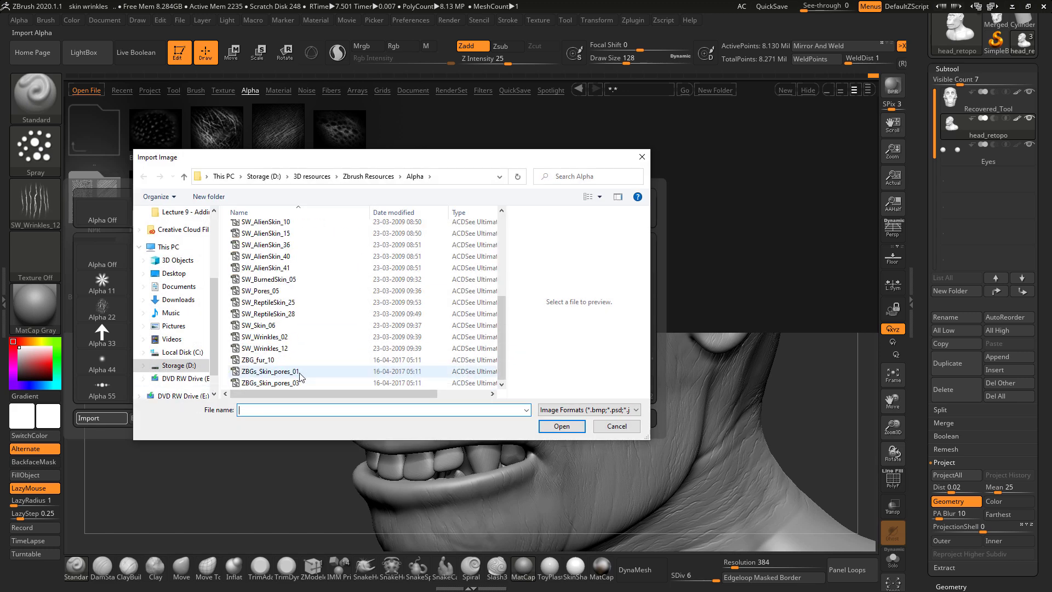
double_click(245, 347)
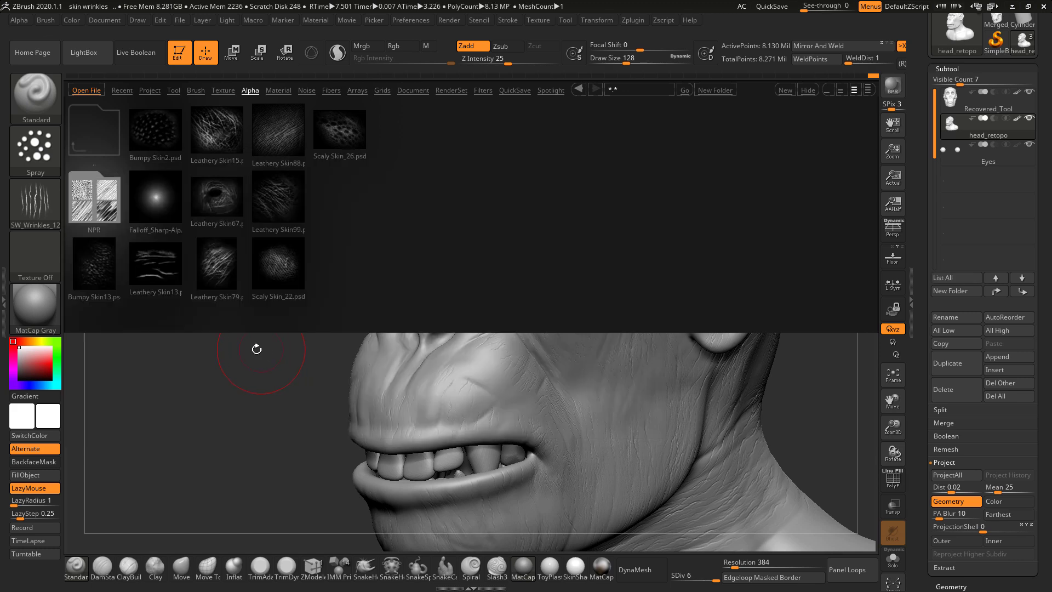
- Import SW_Wrinkles_02 from the same folder as the brush alpha and close LightBox
click(29, 209)
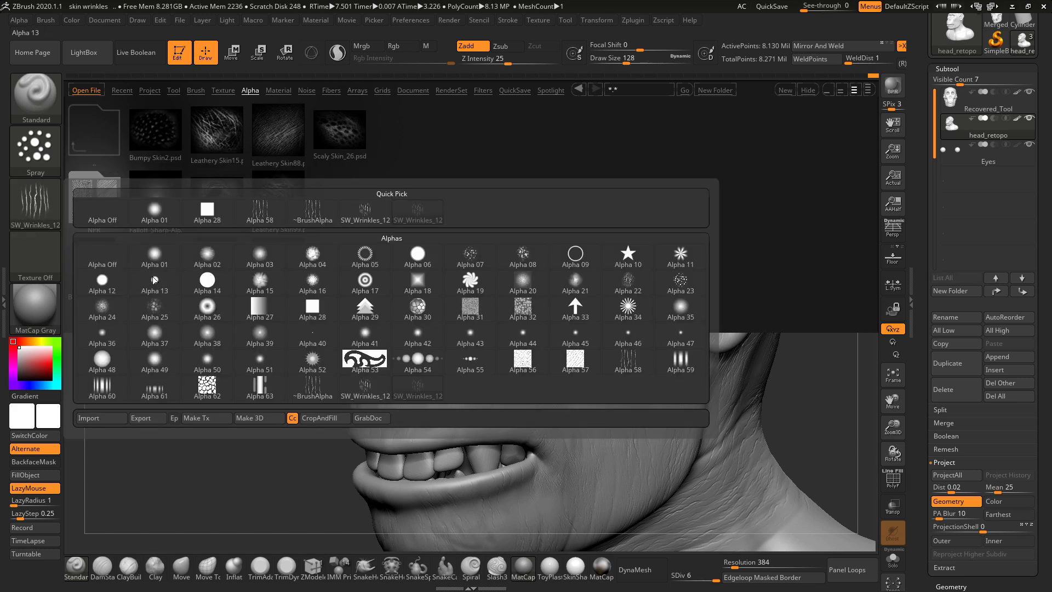
click(126, 419)
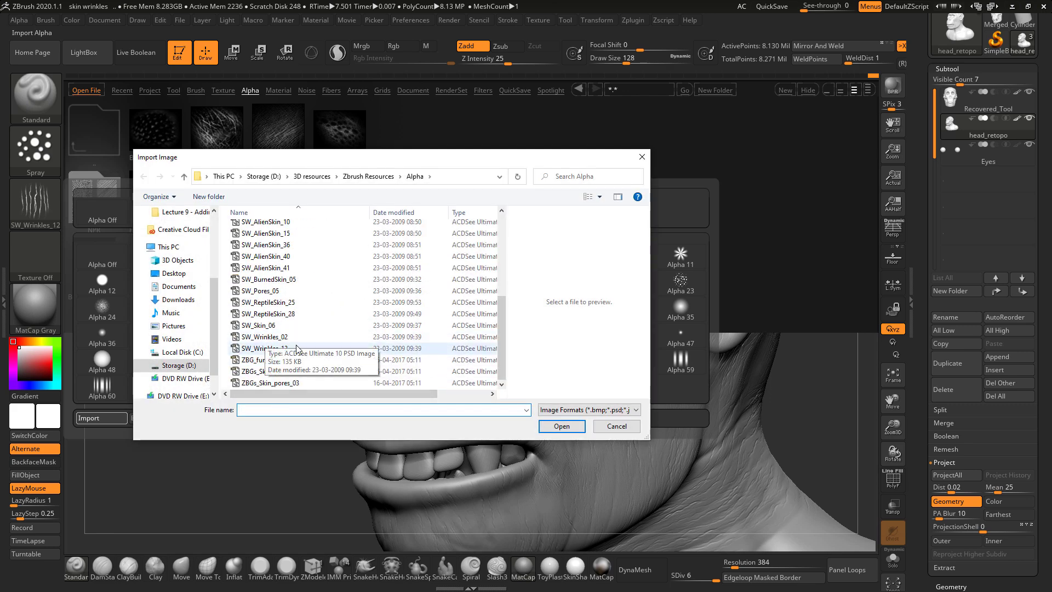
double_click(278, 337)
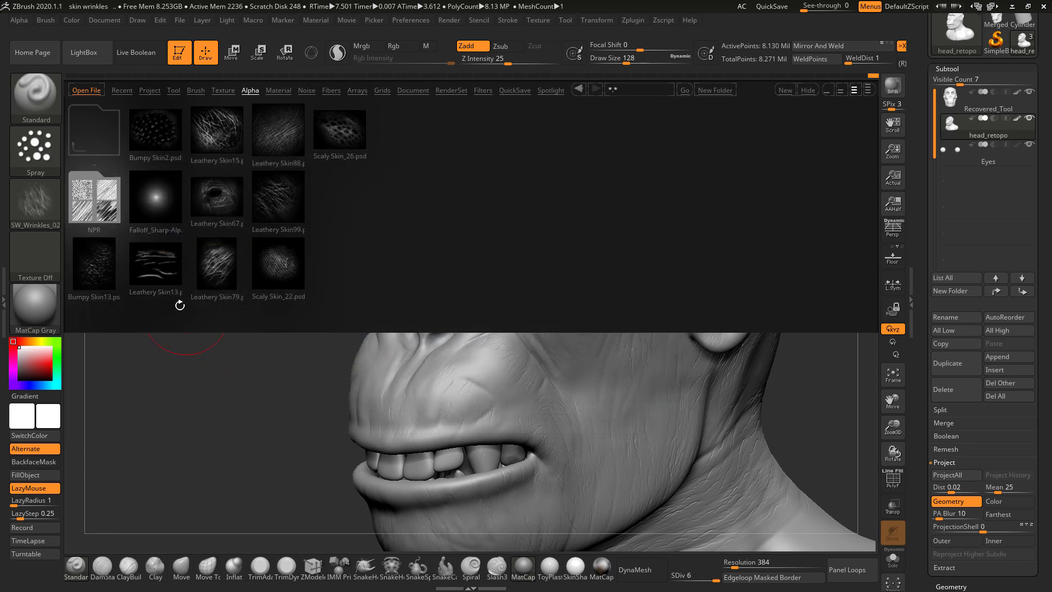
click(29, 199)
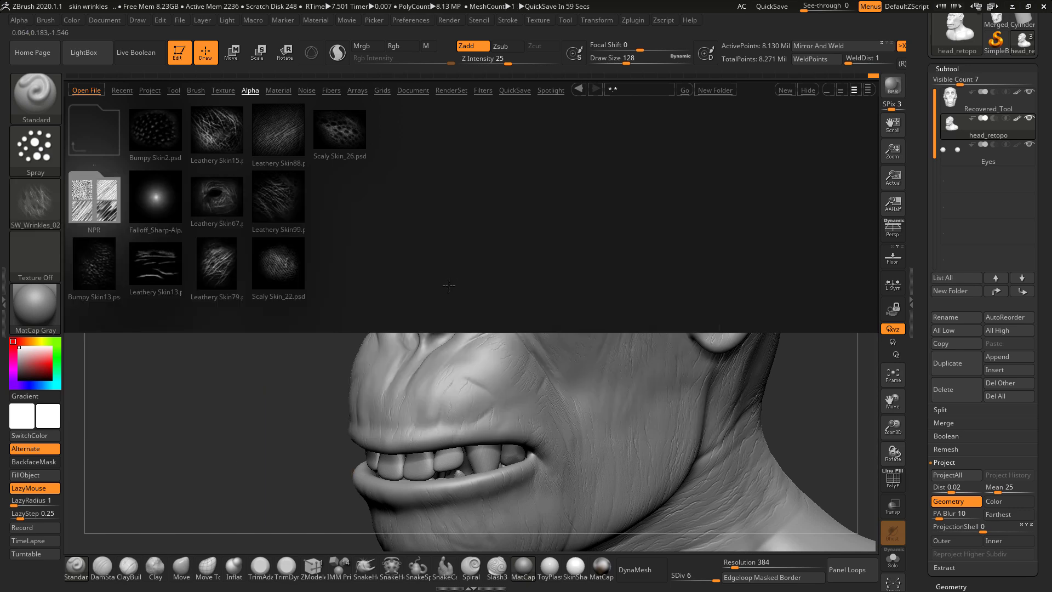
click(87, 56)
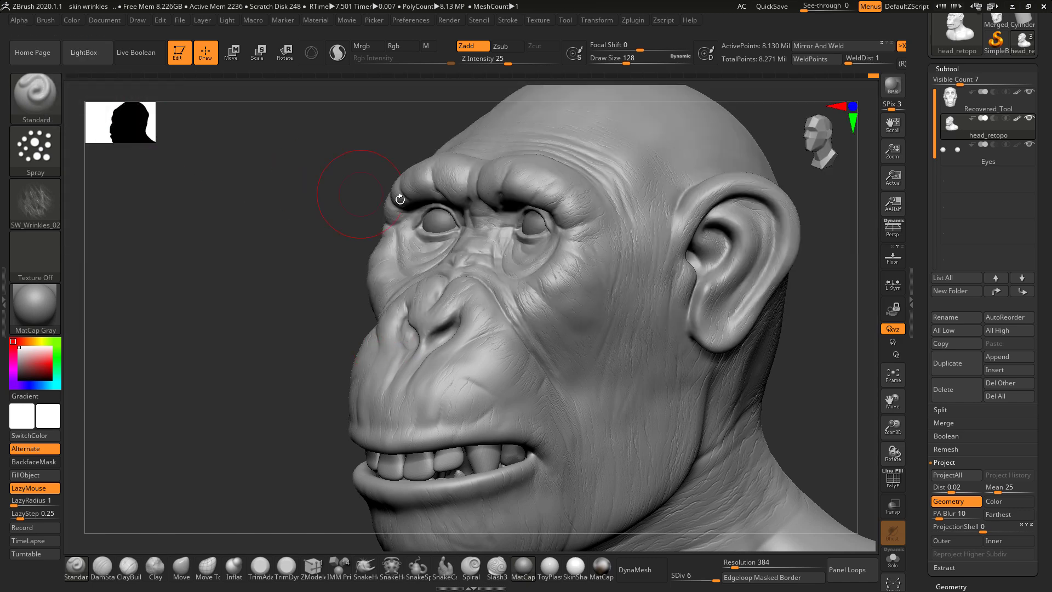
- Set the draw size to 207, spray SW_Wrinkles_02 wrinkles beside the eye and on the cheek, and undo the last stroke
alt+drag(235, 339, 155, 292)
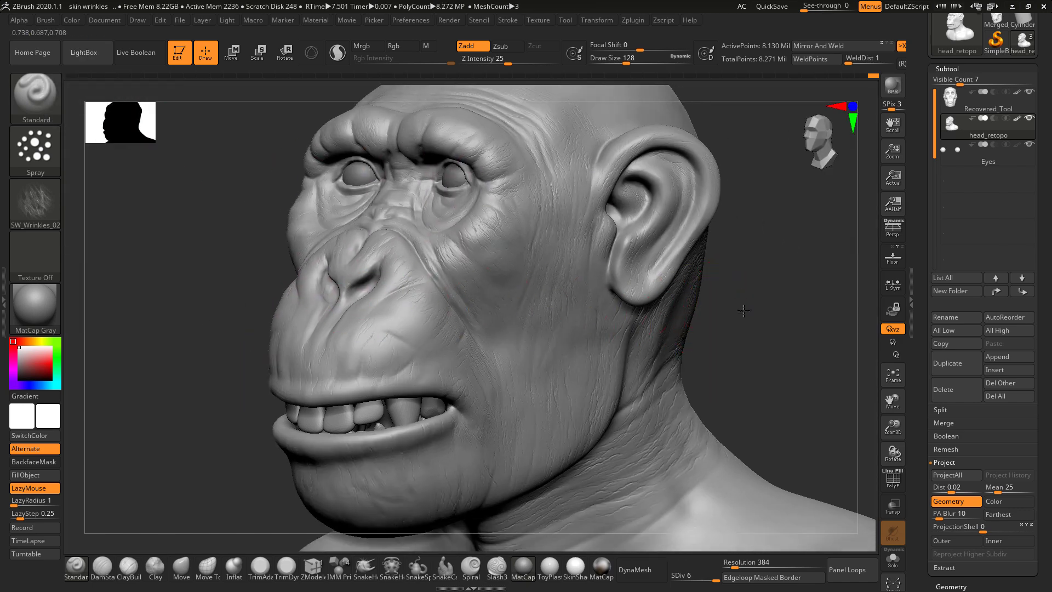
alt+drag(744, 319, 746, 372)
key(space)
drag(517, 247, 526, 246)
mouse_move(534, 206)
shift+mouse_down()
mouse_move(503, 251)
mouse_move(599, 240)
mouse_move(587, 377)
shift+mouse_up()
key(ctrl)
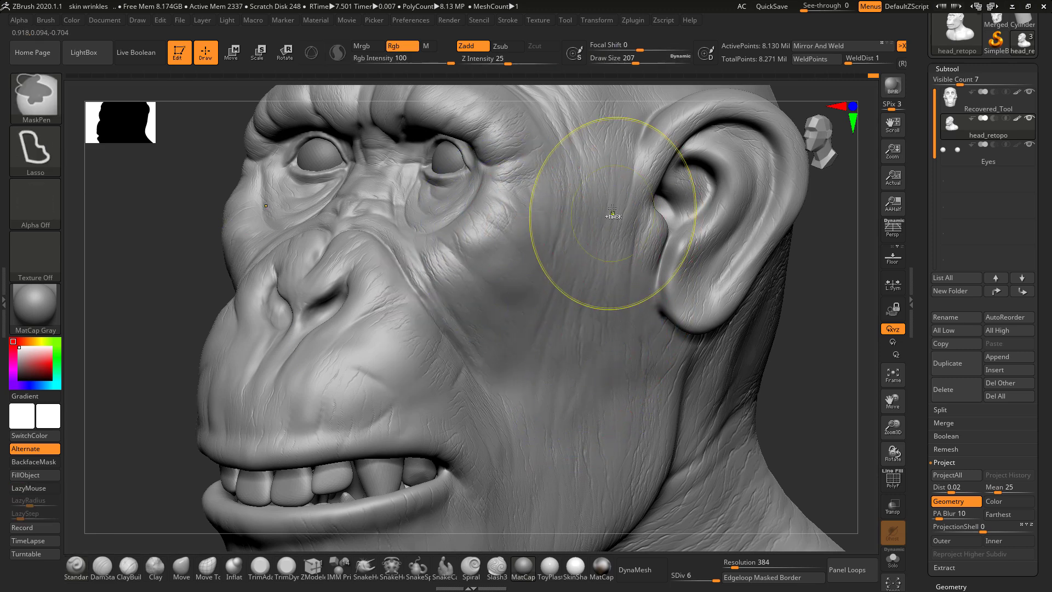
key(ctrl+z)
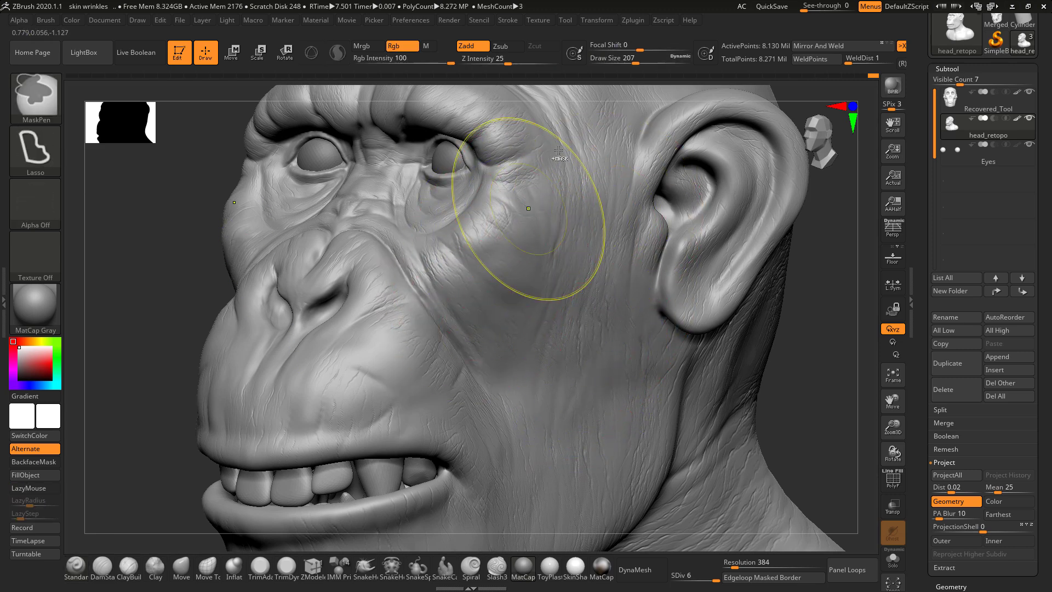
- Set the Smooth brush's Z Intensity to 34 and soften the wrinkles over the cheek and jaw
key(shift)
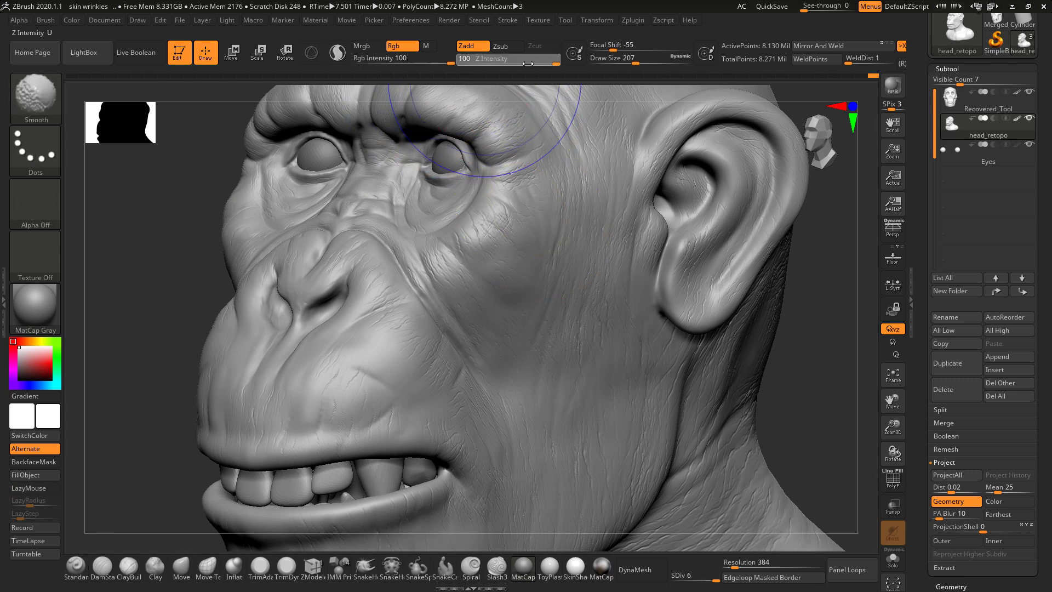
mouse_move(566, 253)
shift+mouse_down()
mouse_move(575, 500)
mouse_move(644, 455)
shift+mouse_up()
mouse_move(815, 369)
alt+mouse_down()
mouse_move(747, 246)
mouse_move(758, 261)
mouse_move(696, 268)
alt+mouse_up()
shift+drag(564, 278, 442, 357)
mouse_move(321, 254)
shift+mouse_down()
mouse_move(331, 239)
mouse_move(380, 370)
mouse_move(324, 452)
shift+mouse_up()
mouse_move(541, 328)
shift+mouse_down()
mouse_move(560, 375)
mouse_move(707, 230)
shift+mouse_up()
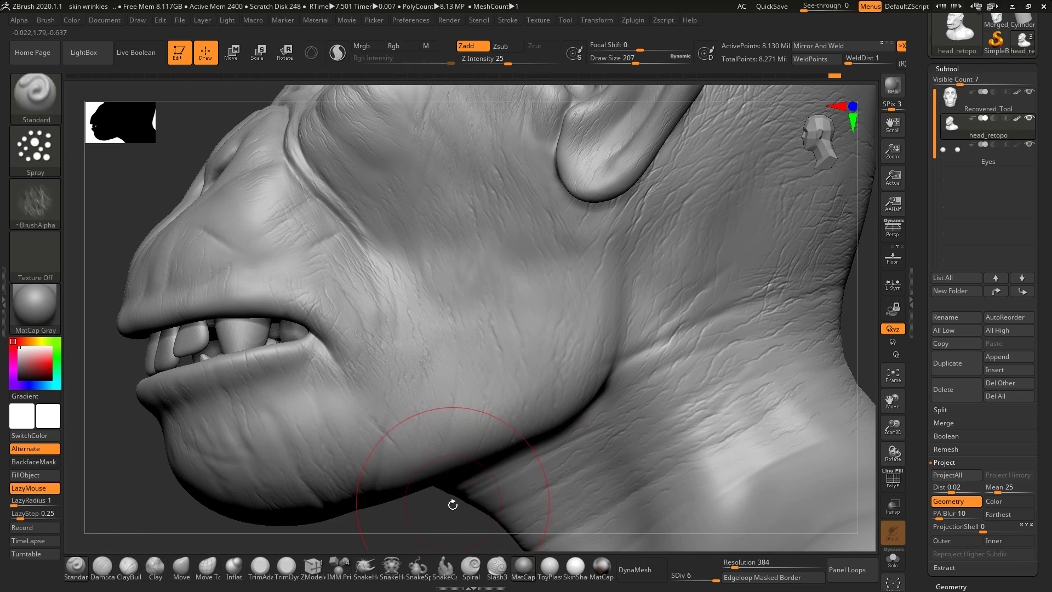
- Examine the wrinkle detail on the neck, back of the head and face from several angles
alt+drag(445, 501, 583, 347)
mouse_move(828, 262)
alt+mouse_down()
mouse_move(678, 263)
mouse_move(669, 286)
mouse_move(723, 282)
mouse_move(707, 268)
alt+mouse_up()
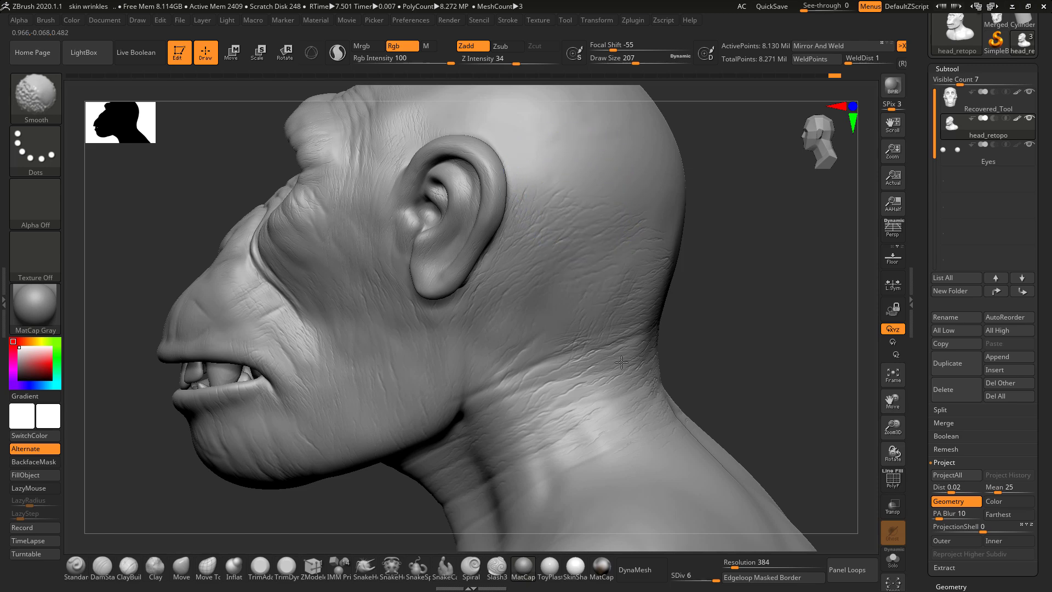
mouse_move(508, 449)
right_down()
mouse_move(449, 307)
mouse_move(365, 153)
right_up()
mouse_move(526, 180)
right_down()
mouse_move(723, 312)
mouse_move(594, 293)
right_up()
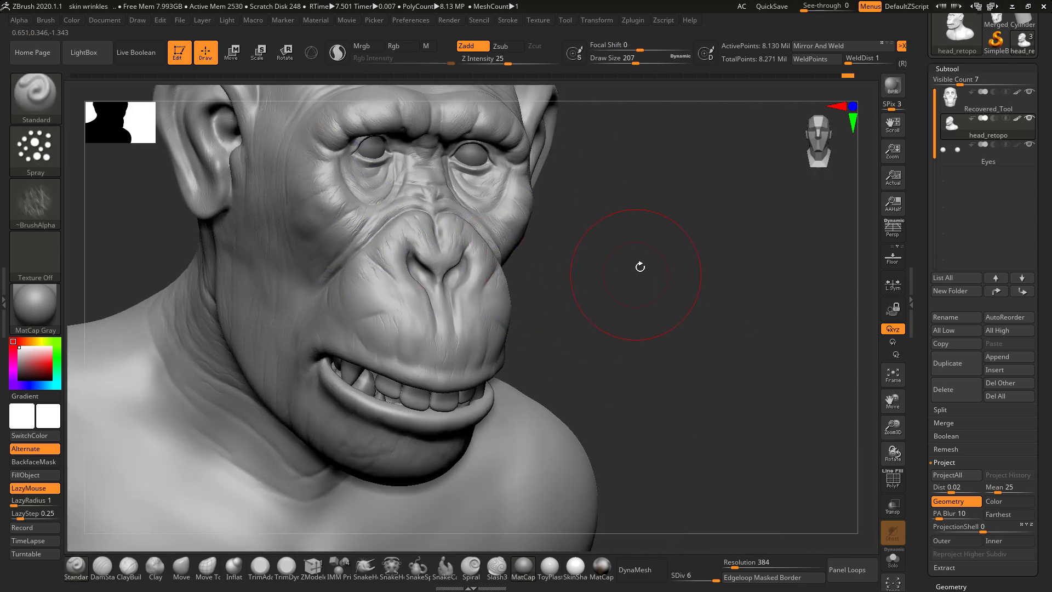
right_drag(634, 235, 387, 263)
right_drag(655, 280, 460, 296)
mouse_move(755, 322)
alt+right_down()
mouse_move(716, 291)
mouse_move(712, 372)
alt+right_up()
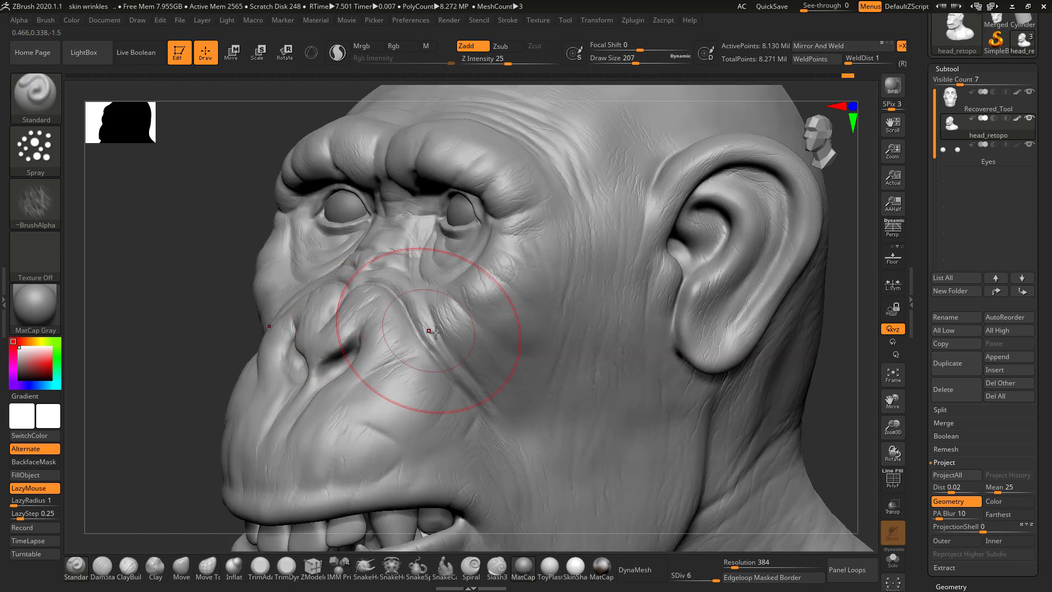
- Set the draw size to 145, spray wrinkles over the cheek below the eye, and undo the strokes
key(space)
drag(441, 337, 504, 402)
key(ctrl)
key(ctrl+z)
alt+drag(446, 330, 477, 393)
alt+drag(182, 346, 217, 380)
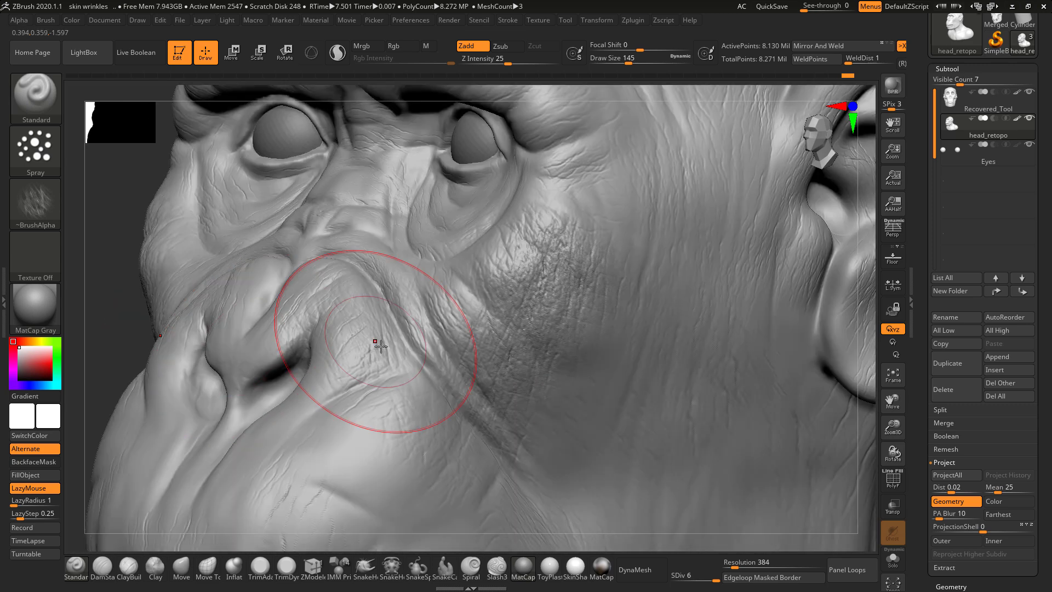
drag(128, 330, 240, 306)
key(ctrl)
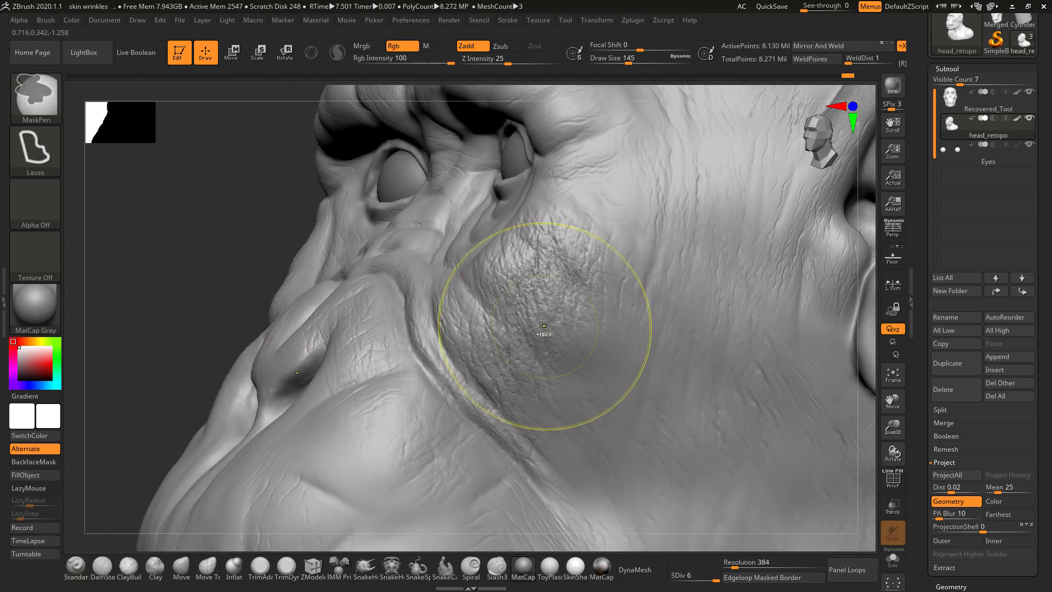
key(ctrl+z)
- Set the draw size to 94, spray finer wrinkles across the cheek, and undo the strokes
key(space)
mouse_move(601, 269)
mouse_down()
mouse_move(590, 269)
mouse_move(623, 298)
mouse_move(559, 241)
mouse_move(543, 180)
mouse_move(585, 371)
mouse_move(580, 493)
mouse_move(603, 520)
mouse_move(693, 357)
mouse_move(685, 305)
mouse_move(729, 461)
mouse_up()
alt+drag(190, 223, 223, 291)
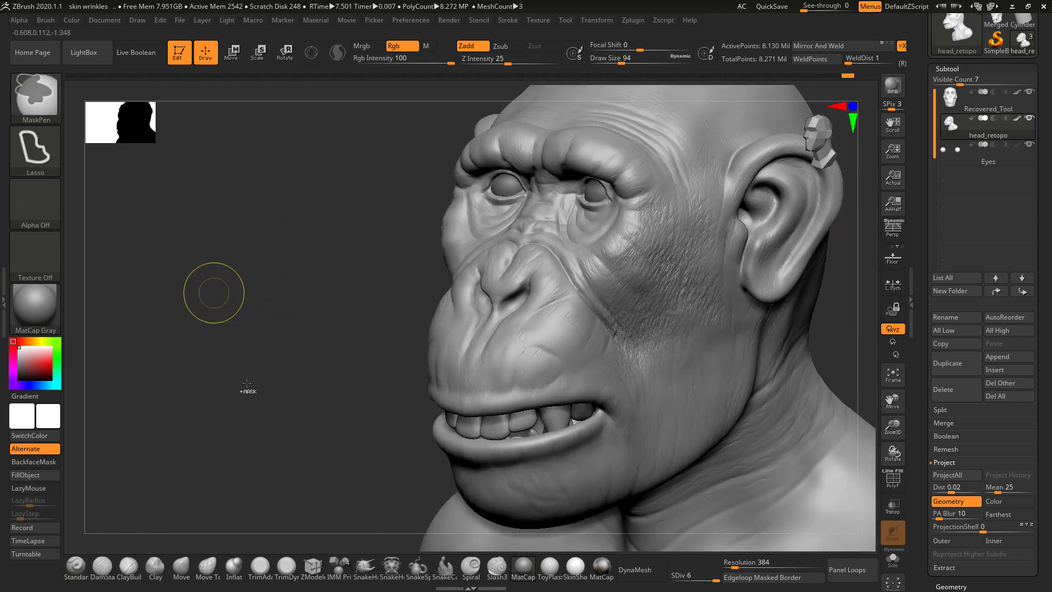
key(ctrl+z)
key(ctrl+z)
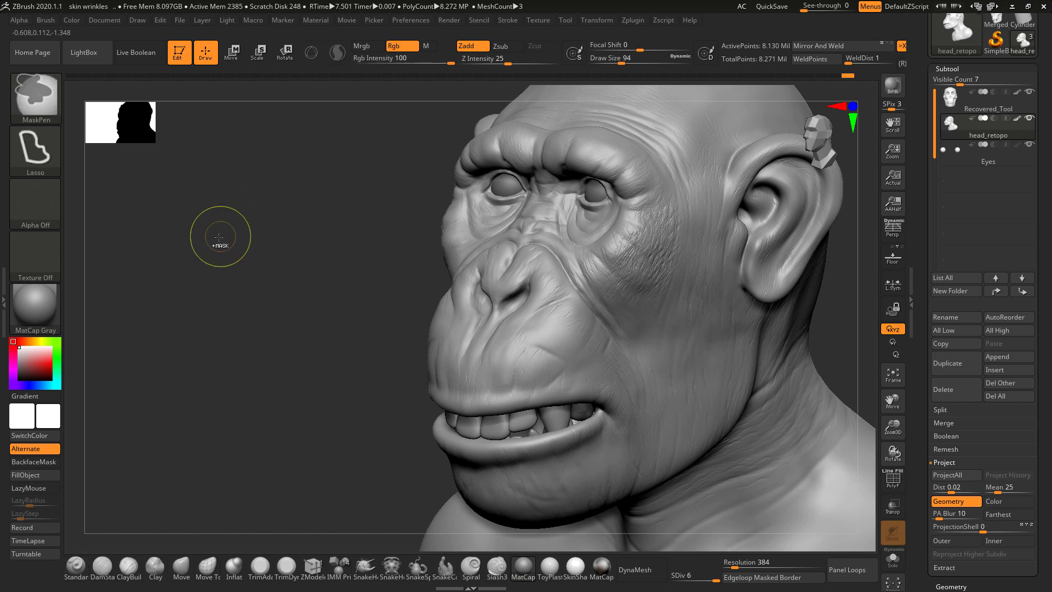
key(ctrl+z)
key(ctrl)
- Try the wrinkle alpha on the cheek with the Dots stroke and undo the result
click(33, 153)
click(102, 160)
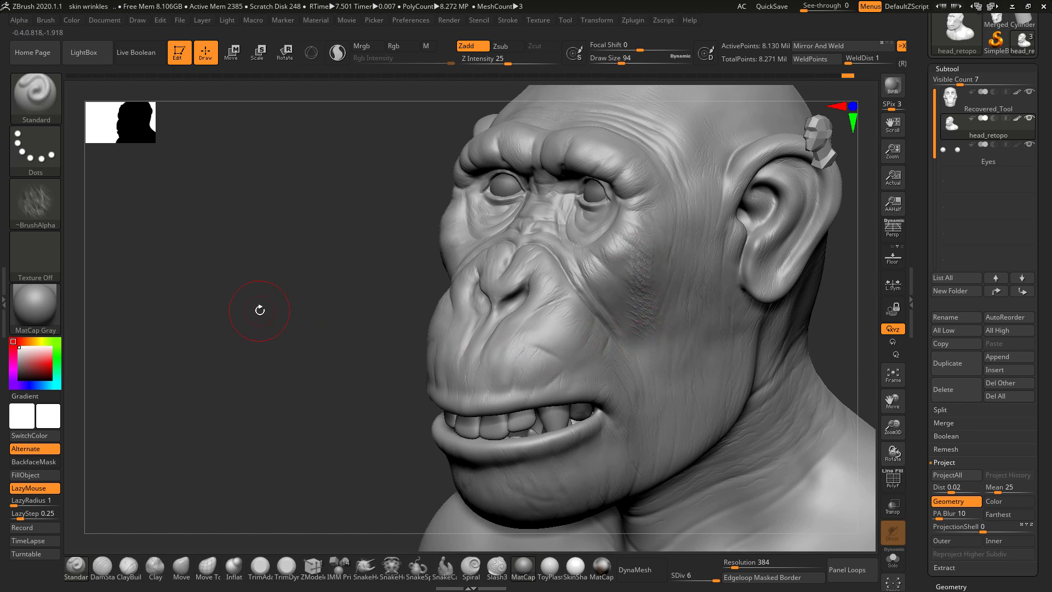
key(ctrl)
- Try the wrinkle alpha on the cheek with the FreeHand stroke and undo the result
click(54, 145)
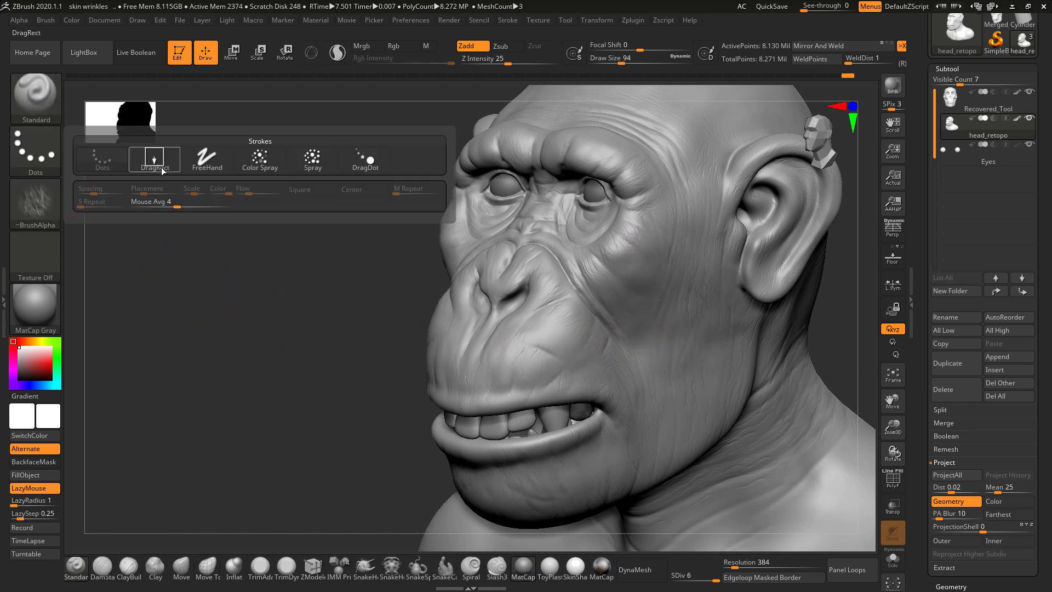
click(201, 159)
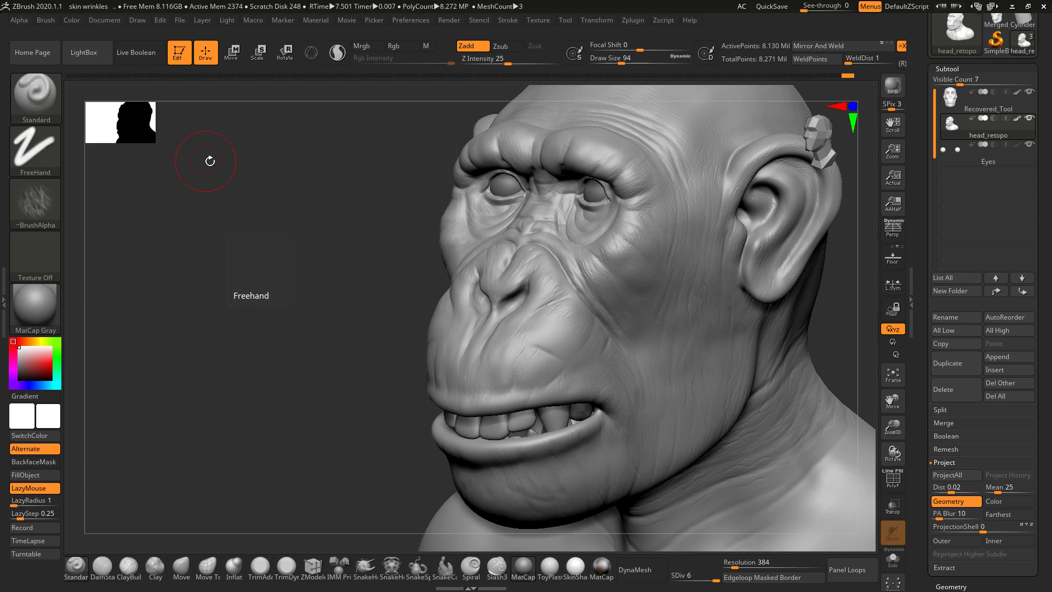
alt+drag(226, 324, 351, 399)
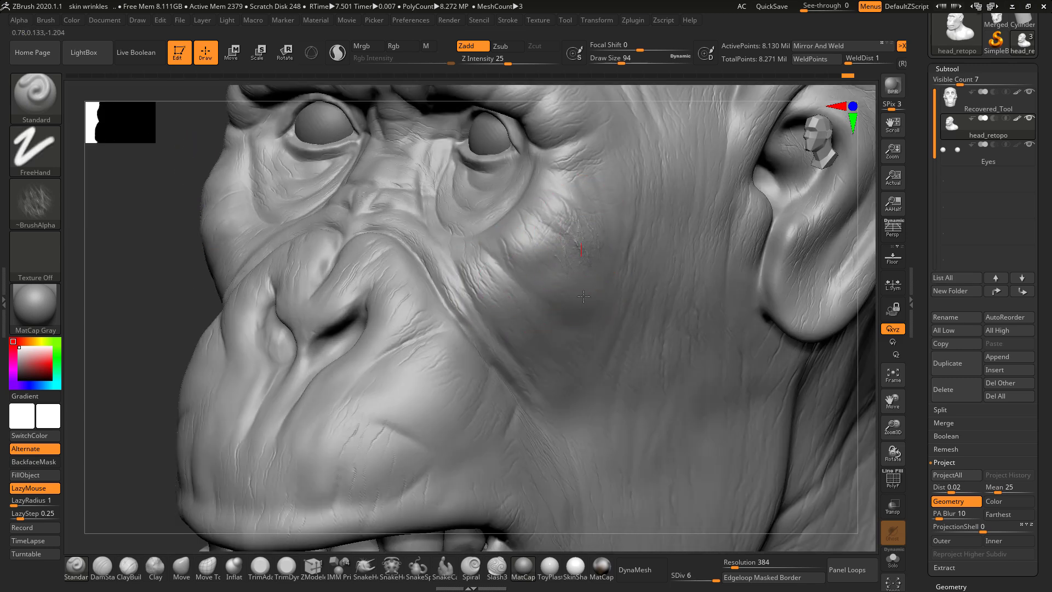
drag(183, 258, 135, 269)
key(ctrl)
mouse_move(626, 227)
mouse_down()
mouse_move(582, 376)
mouse_move(613, 419)
mouse_up()
key(ctrl)
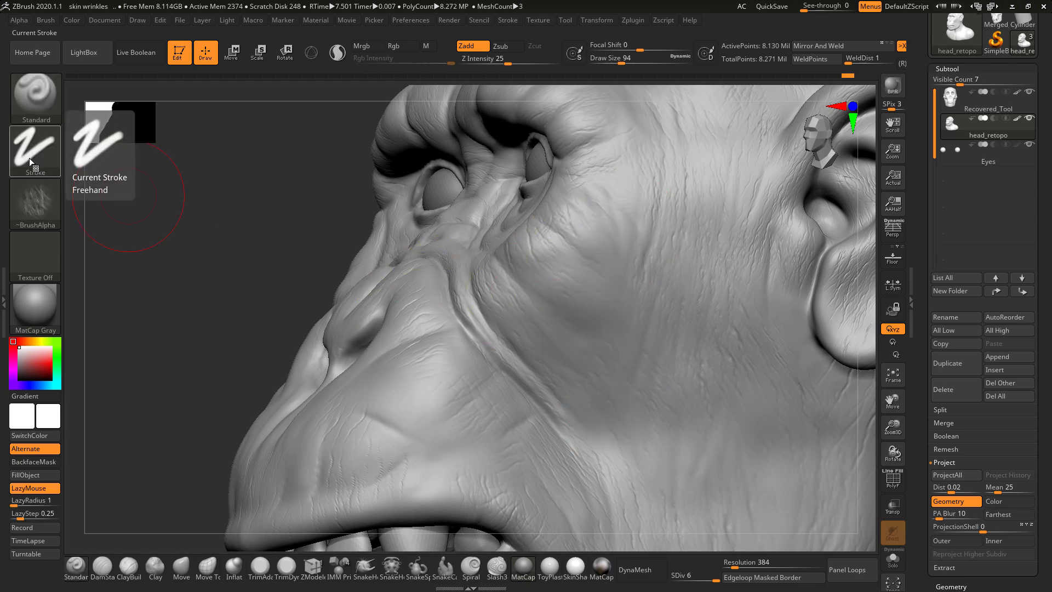
- Switch the stroke to DragRect, set the draw size to 140, and place a wrinkle patch on the cheek below the eye
click(31, 156)
click(155, 161)
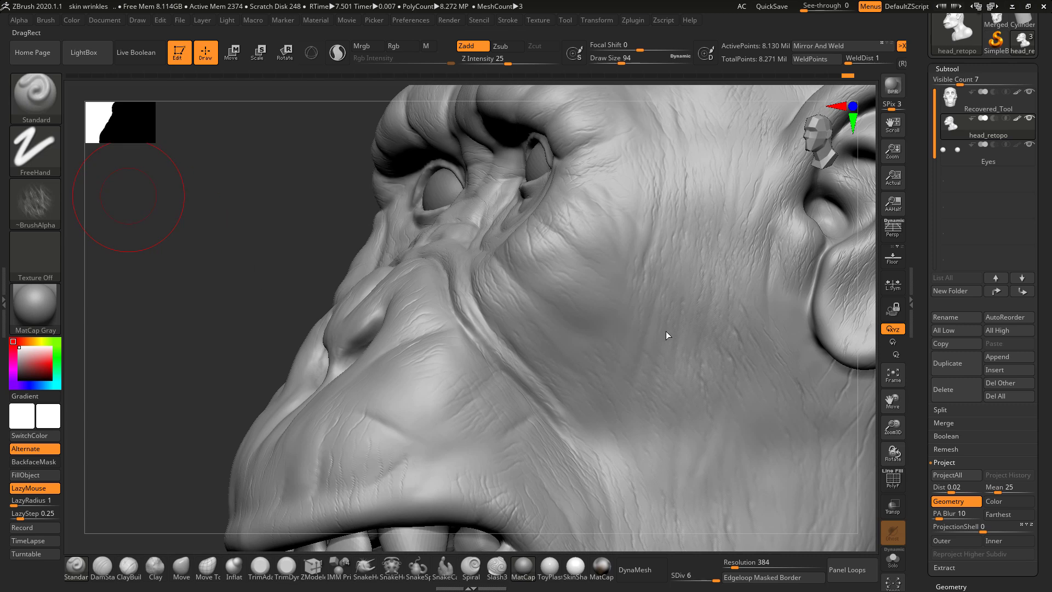
key(space)
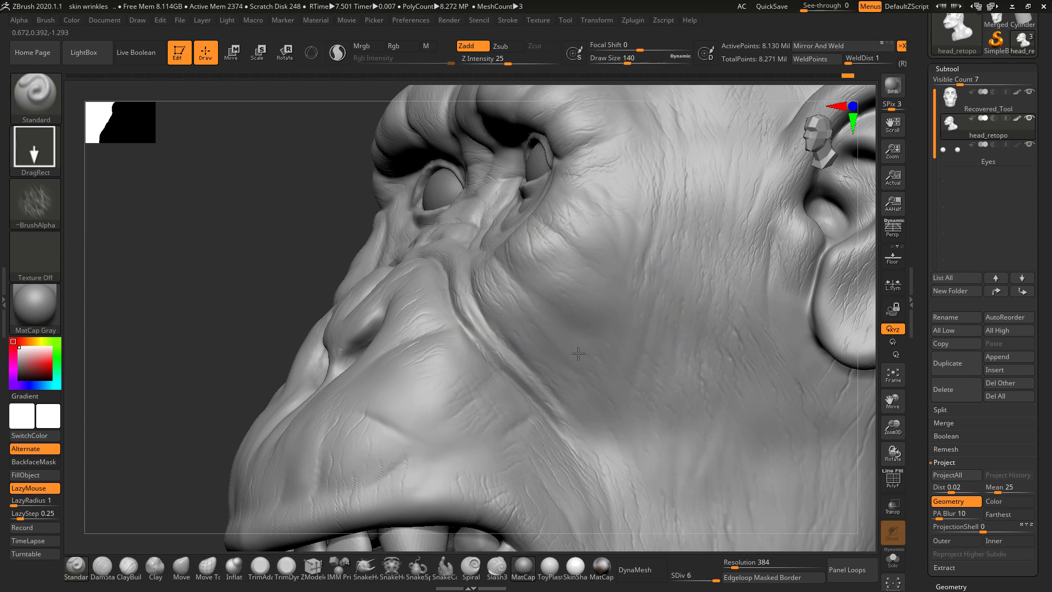
drag(606, 396, 624, 417)
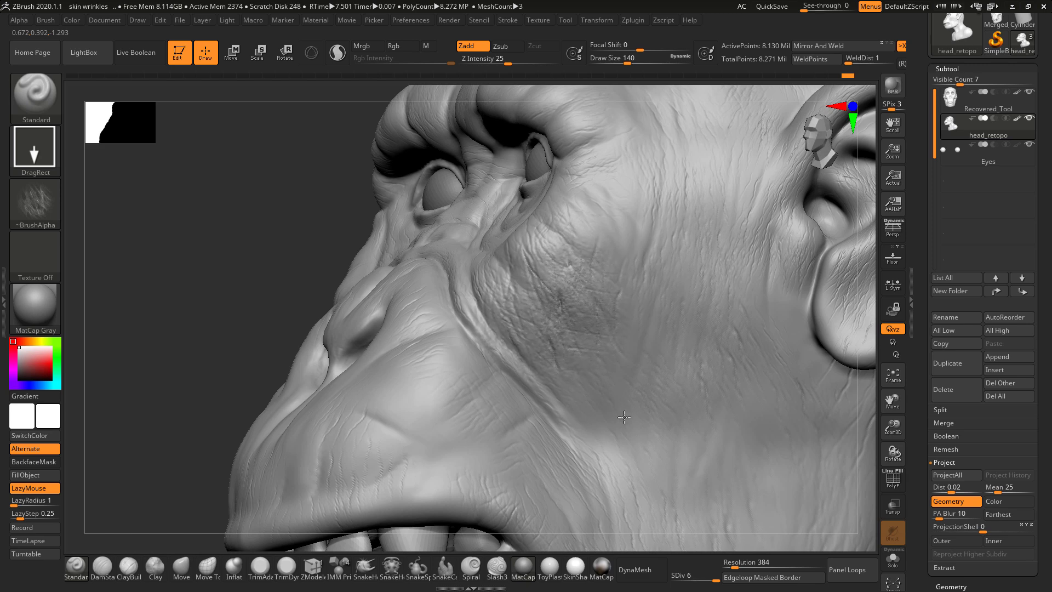
mouse_move(229, 319)
mouse_down()
mouse_move(153, 281)
mouse_move(253, 262)
mouse_up()
- Undo a coarse wrinkle patch placed on the lower cheek and place another patch between the eye and the ear
drag(674, 342, 710, 419)
drag(216, 254, 305, 258)
key(ctrl)
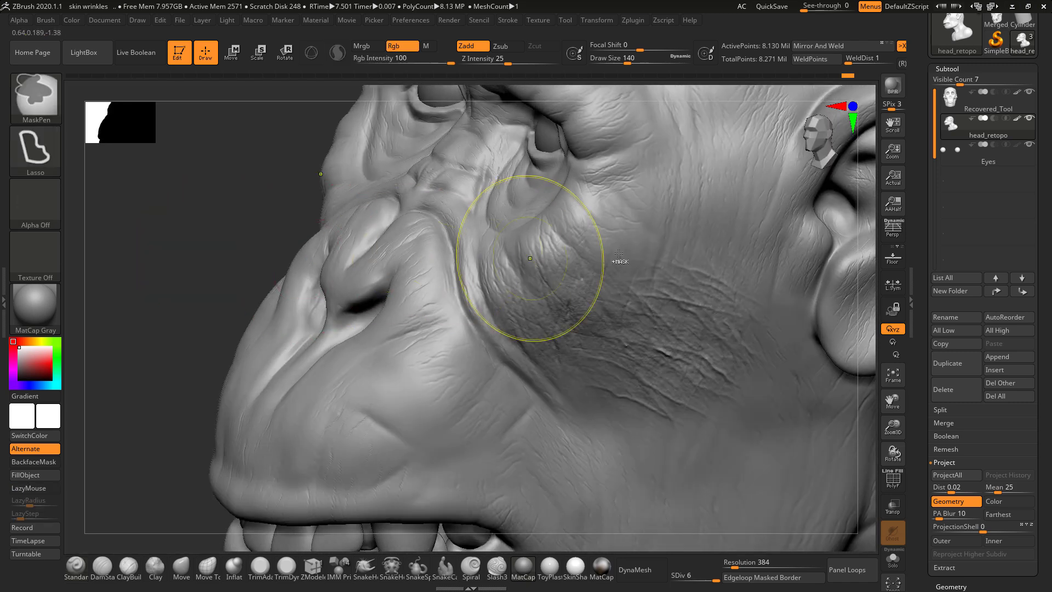
key(ctrl+z)
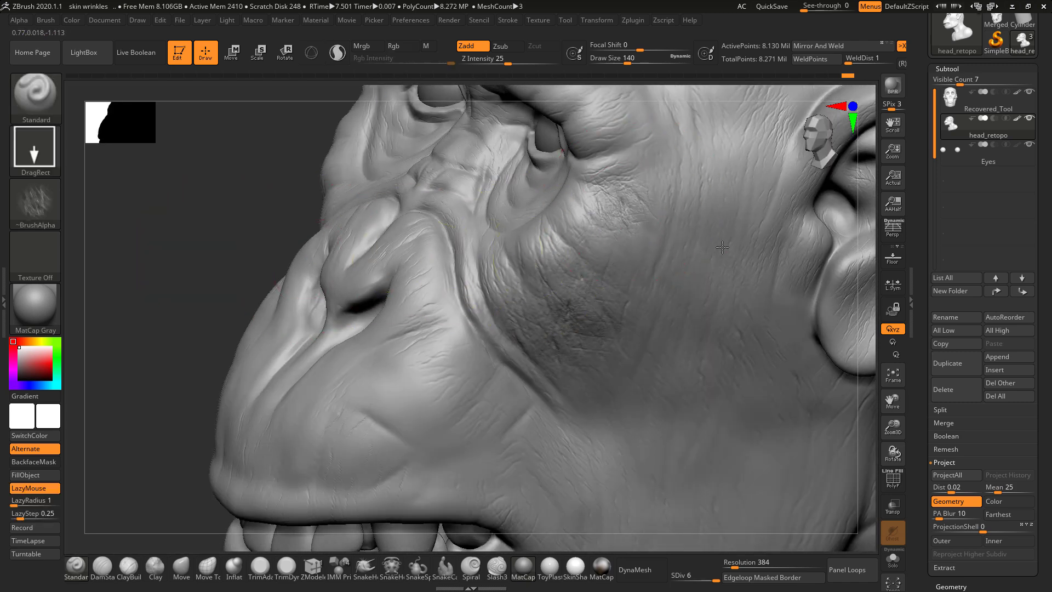
drag(722, 248, 747, 210)
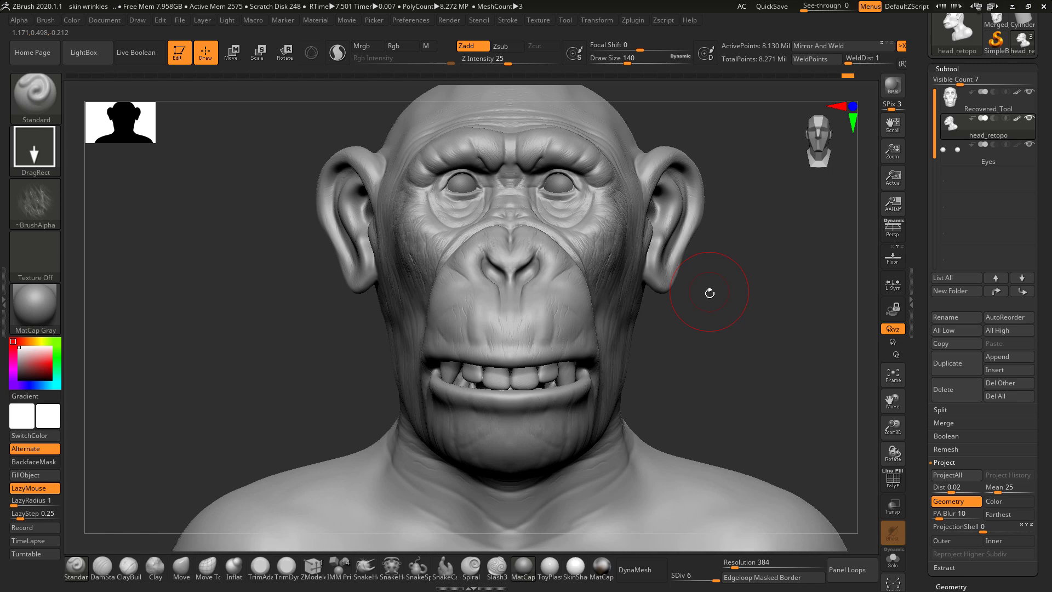
- Cover the side of the face from the cheek to below the ear with overlapping DragRect wrinkle patches
mouse_move(704, 282)
alt+mouse_down()
mouse_move(638, 277)
mouse_move(696, 305)
mouse_move(512, 292)
alt+mouse_up()
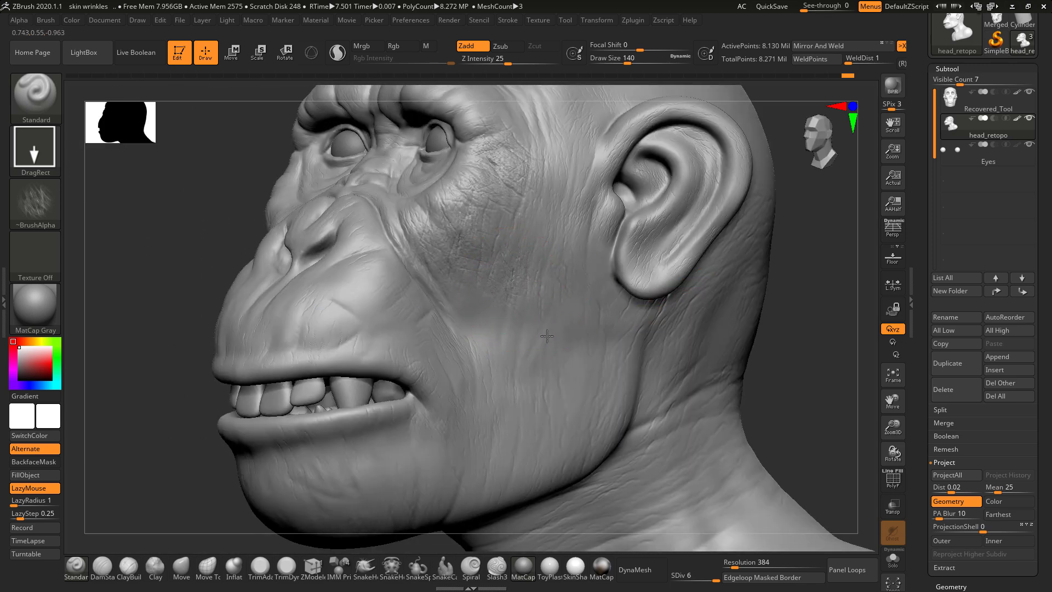
alt+drag(512, 372, 506, 345)
drag(556, 420, 555, 422)
drag(799, 357, 720, 338)
drag(624, 418, 649, 451)
drag(649, 356, 637, 382)
drag(638, 419, 645, 427)
drag(573, 255, 601, 345)
drag(530, 210, 542, 252)
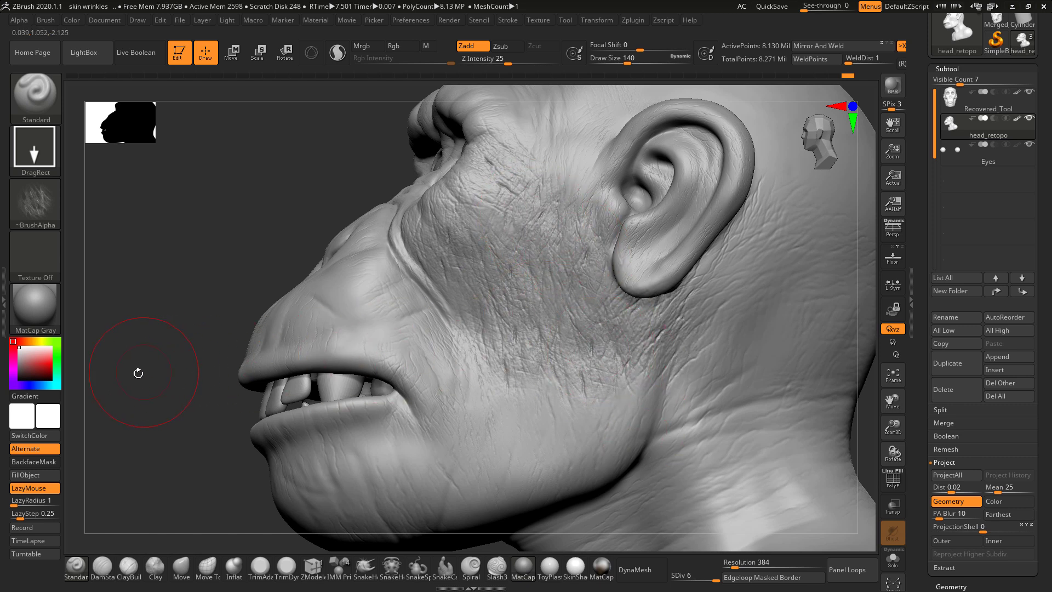
- Extend the DragRect wrinkle patches down over the lower jaw beside the mouth
alt+drag(134, 374, 231, 343)
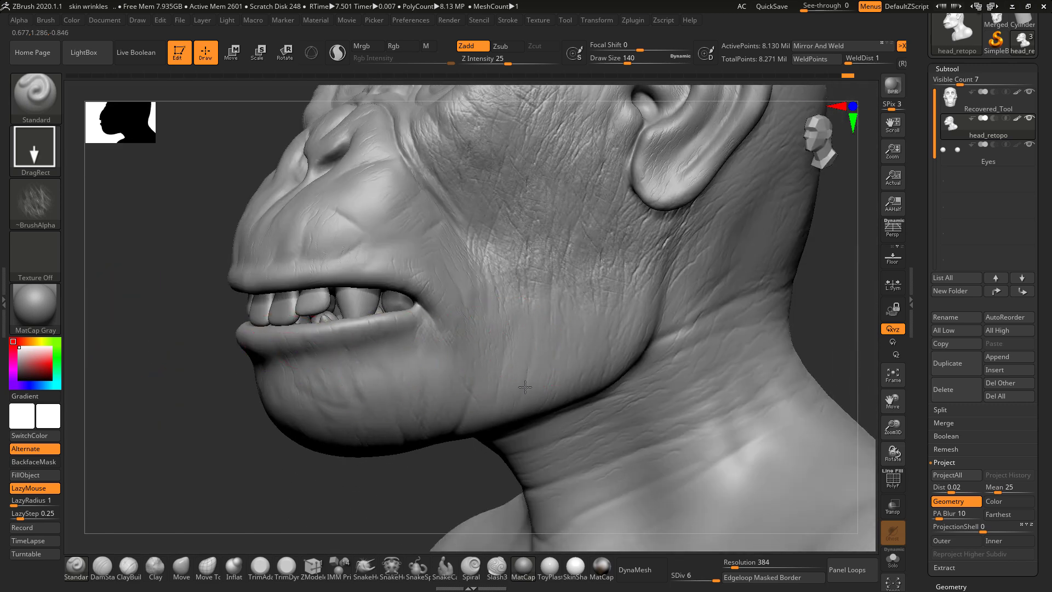
mouse_move(525, 399)
mouse_down()
mouse_move(536, 415)
mouse_move(580, 381)
mouse_up()
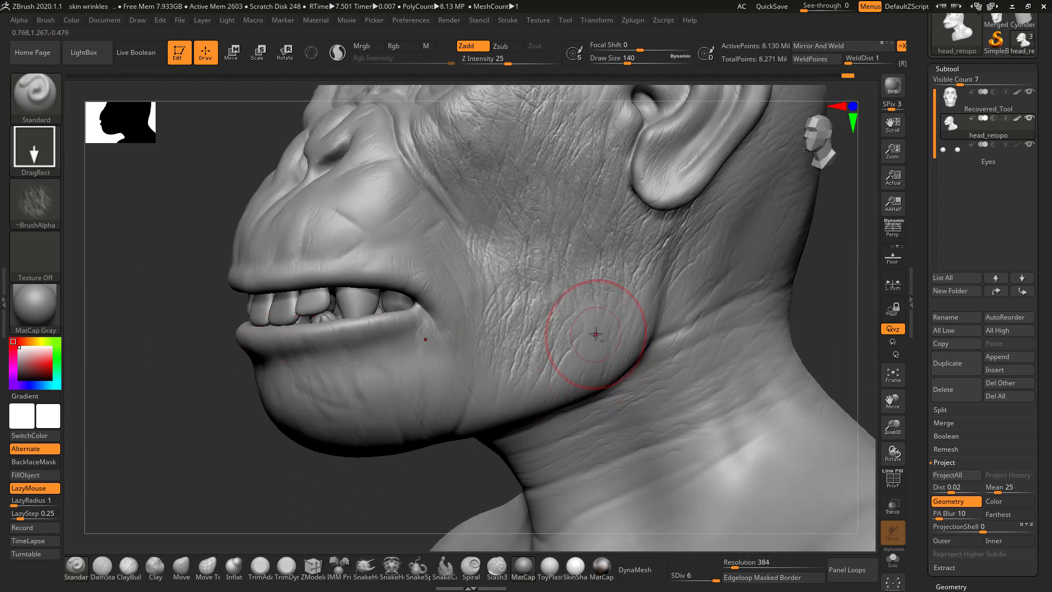
mouse_move(411, 479)
mouse_down()
mouse_move(348, 482)
mouse_move(360, 485)
mouse_move(395, 438)
mouse_up()
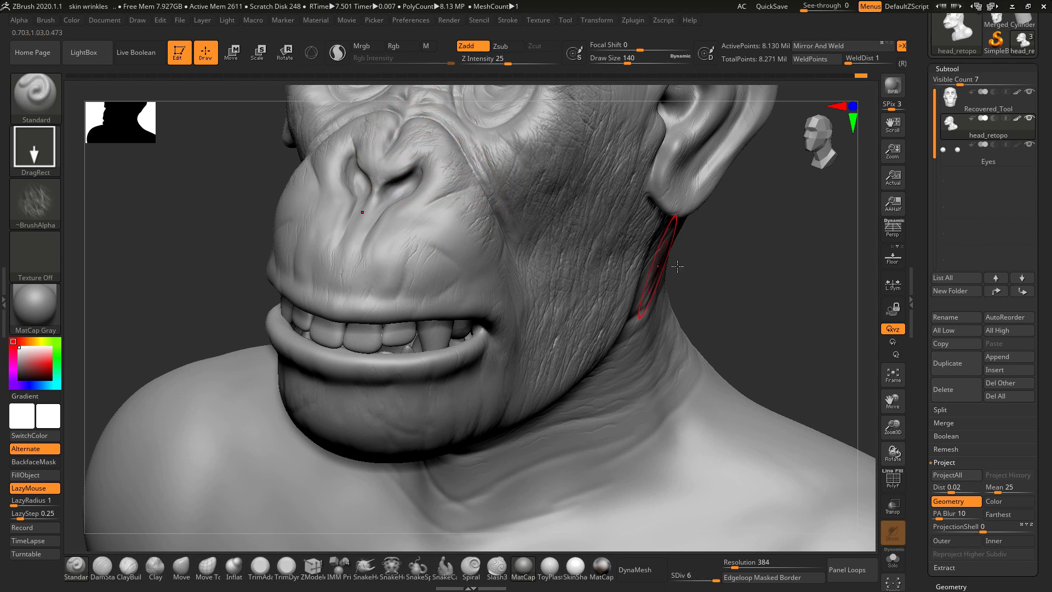
right_drag(693, 265, 523, 297)
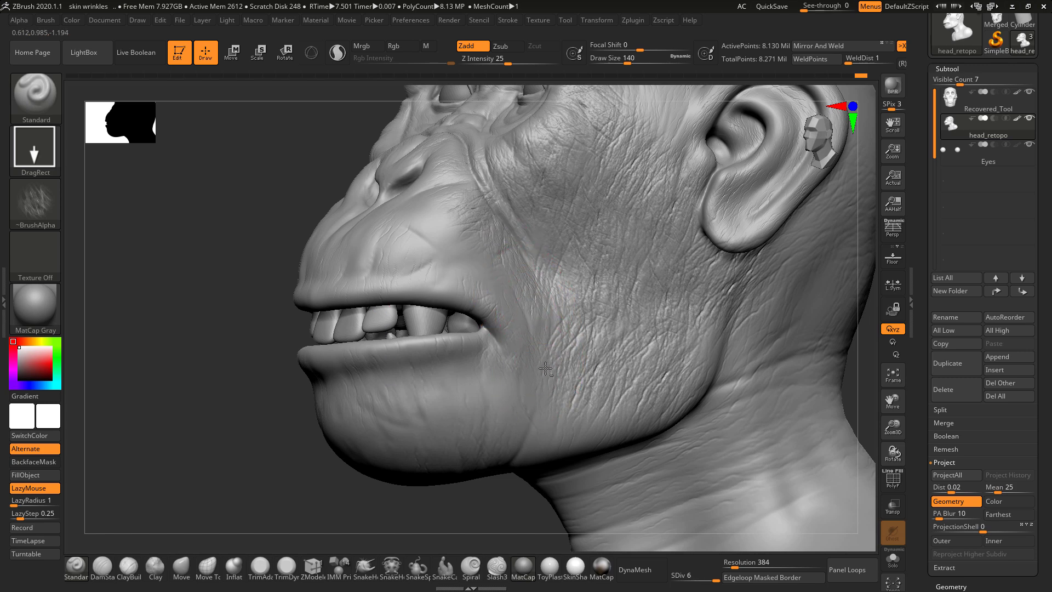
- Place DragRect wrinkle patches across the chin and below the lower lip
right_drag(259, 428, 423, 328)
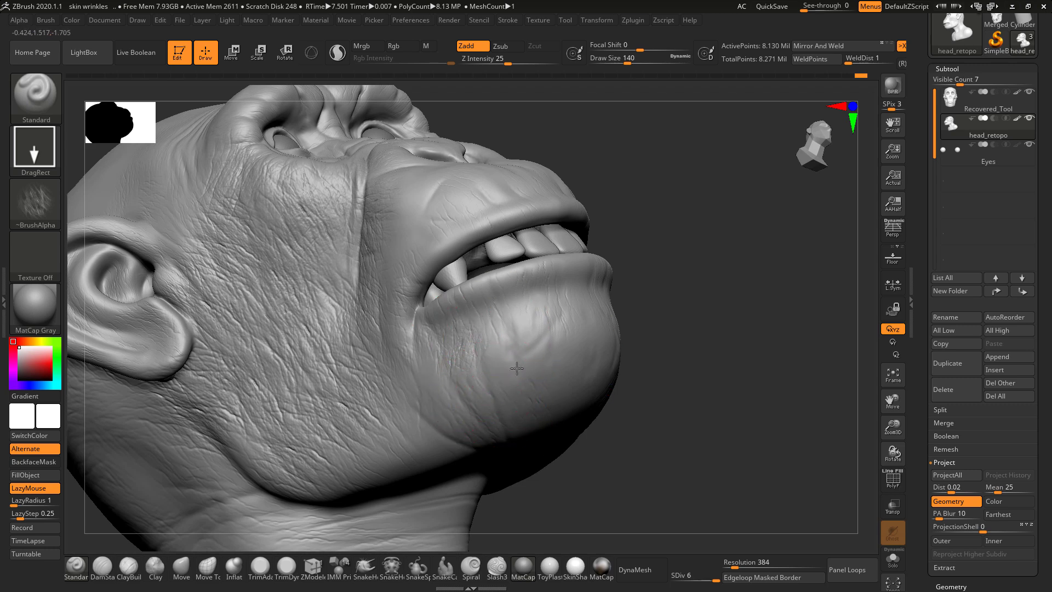
mouse_move(521, 381)
mouse_down()
mouse_move(547, 310)
mouse_move(561, 328)
mouse_up()
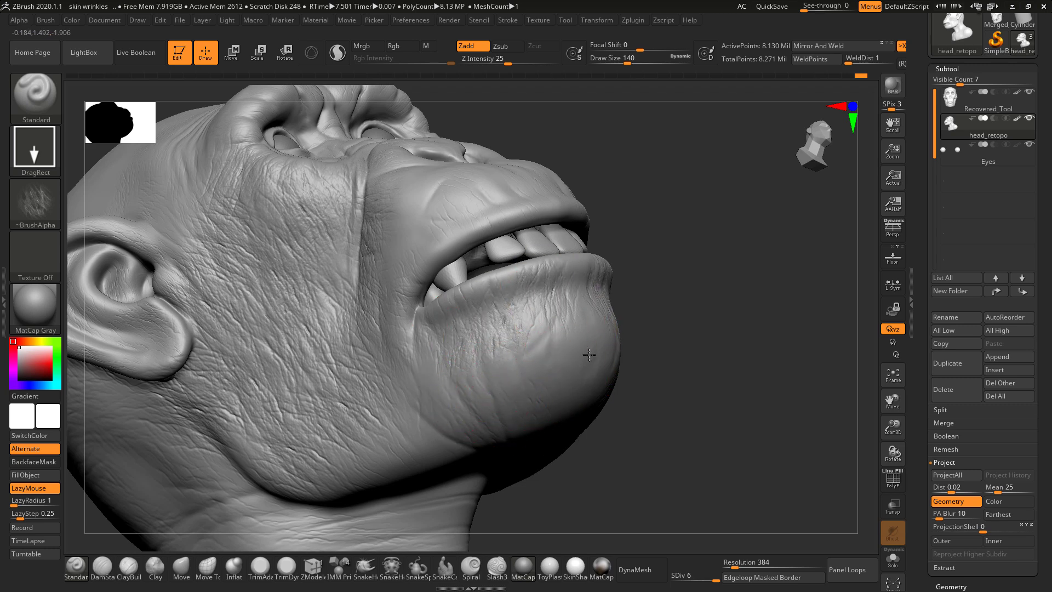
mouse_move(692, 324)
mouse_down()
mouse_move(569, 377)
mouse_move(573, 355)
mouse_up()
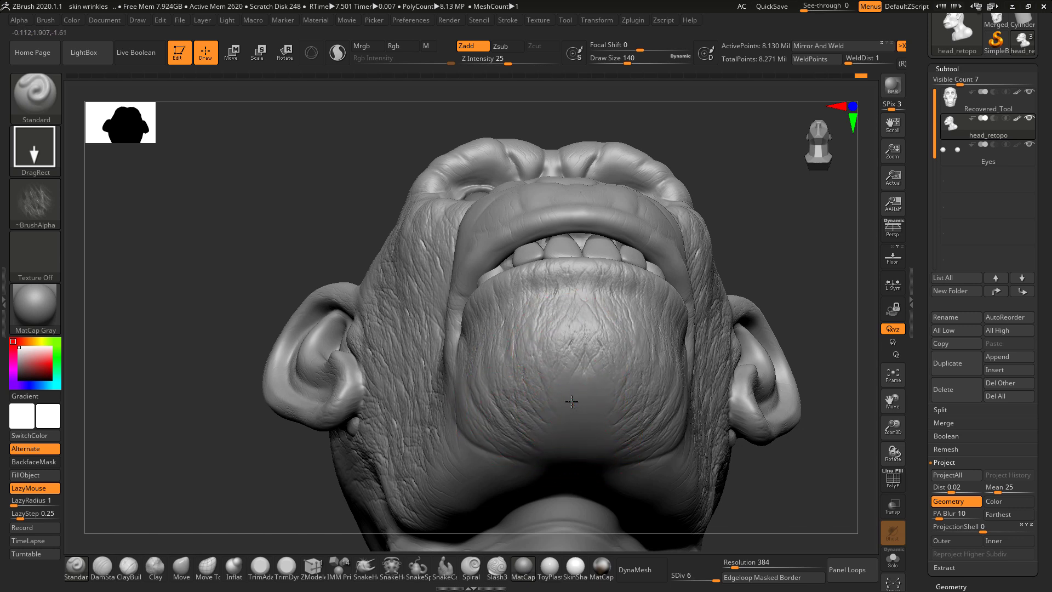
- Place DragRect wrinkle patches along the upper lip and across the muzzle up to the mouth corner
drag(761, 239, 481, 282)
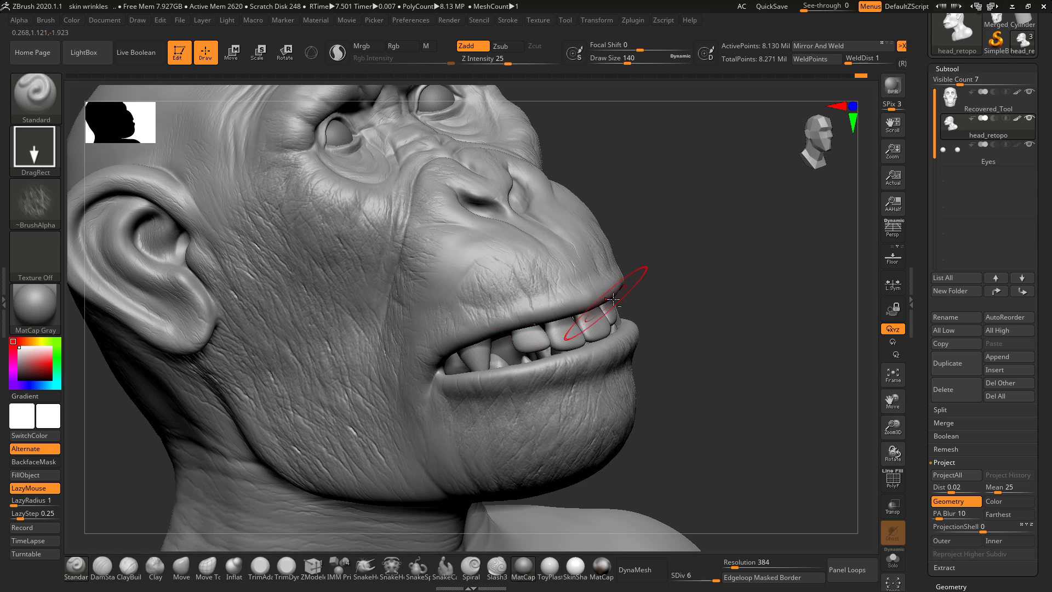
drag(697, 267, 616, 254)
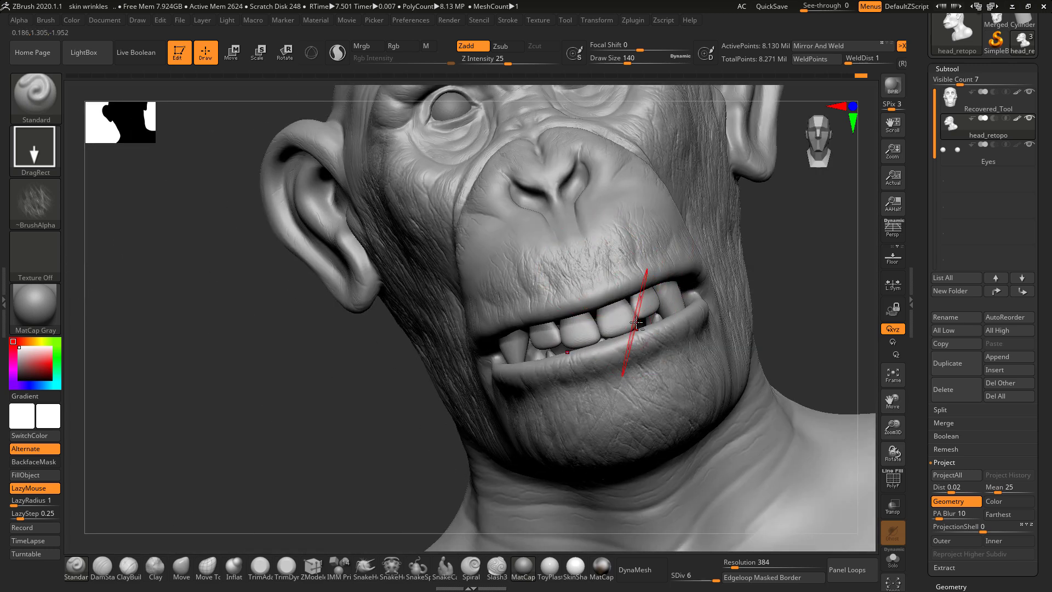
drag(768, 262, 716, 275)
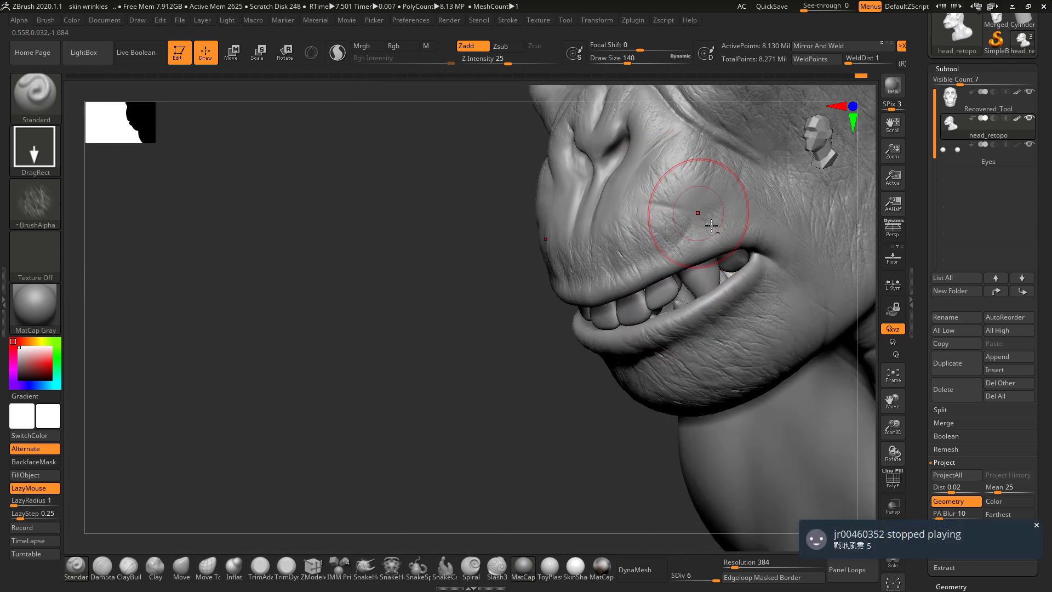
key(ctrl)
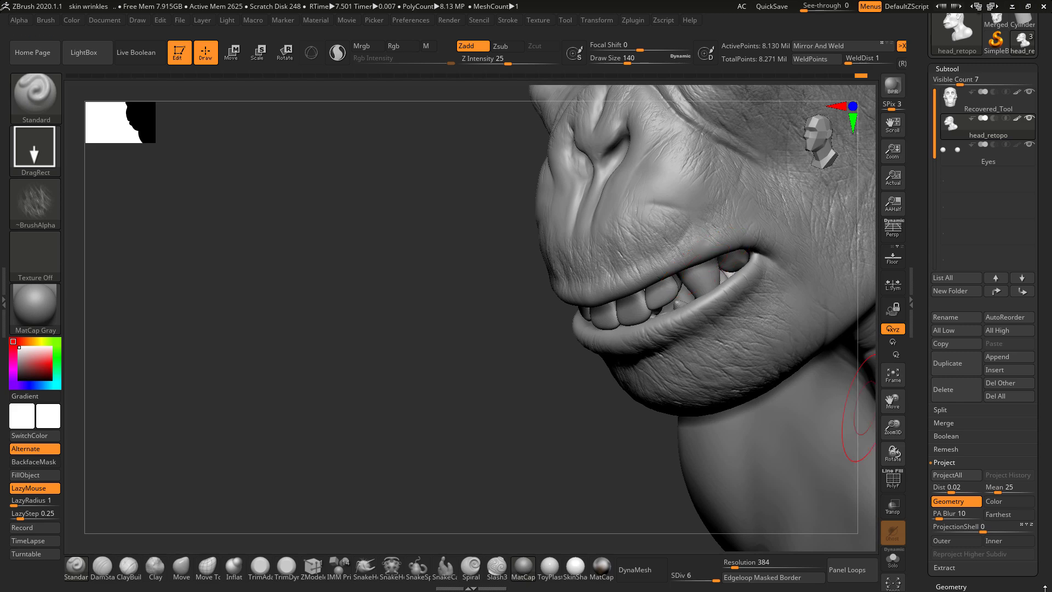
key(alt+Tab)
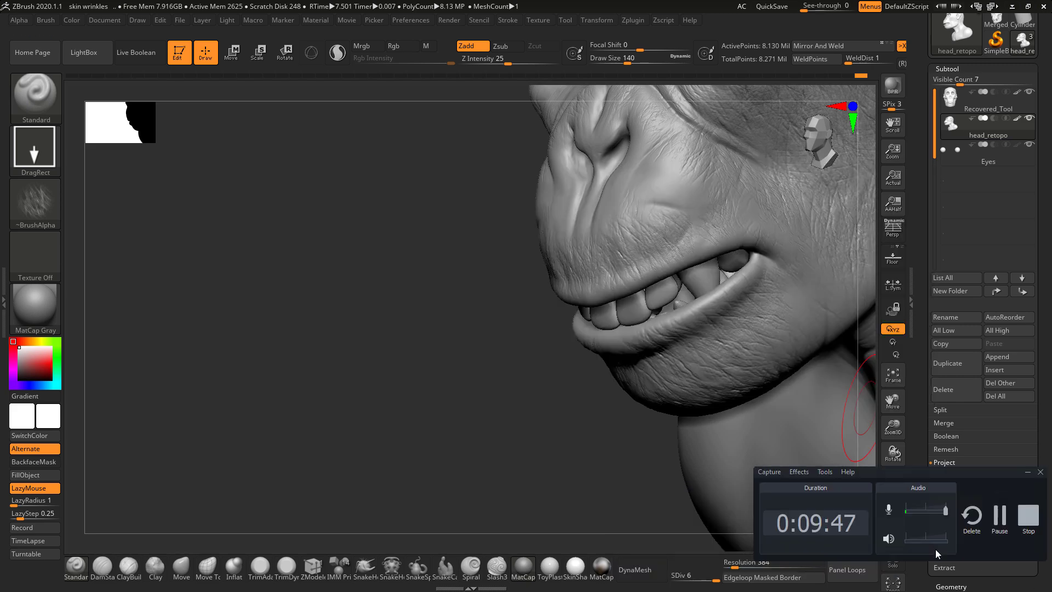
key(alt+Tab)
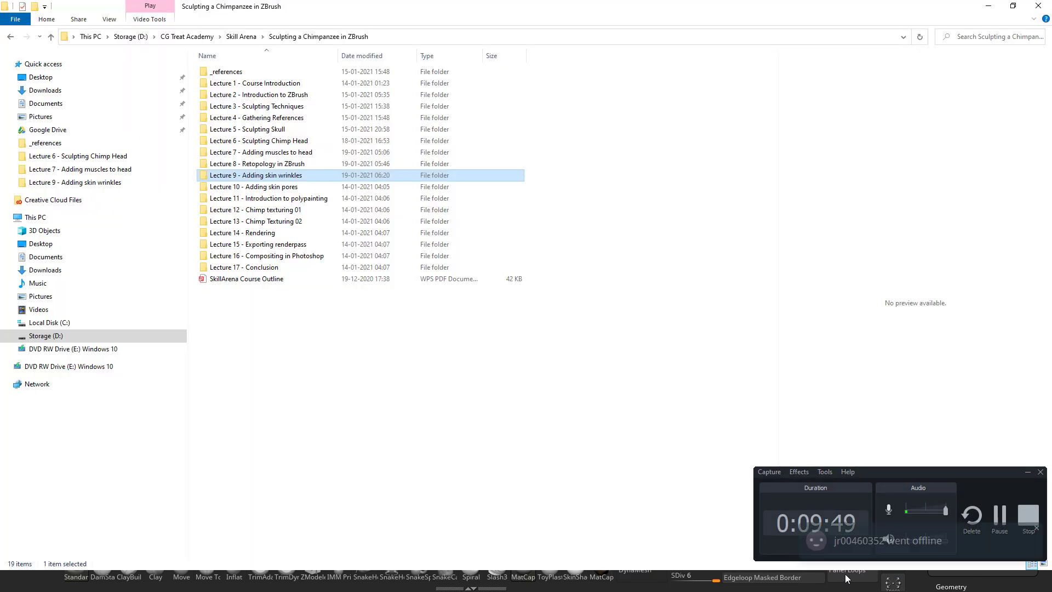
key(alt+Tab)
key(alt+Tab)
key(alt+Tab)
key(alt+Tab)
key(alt+Tab)
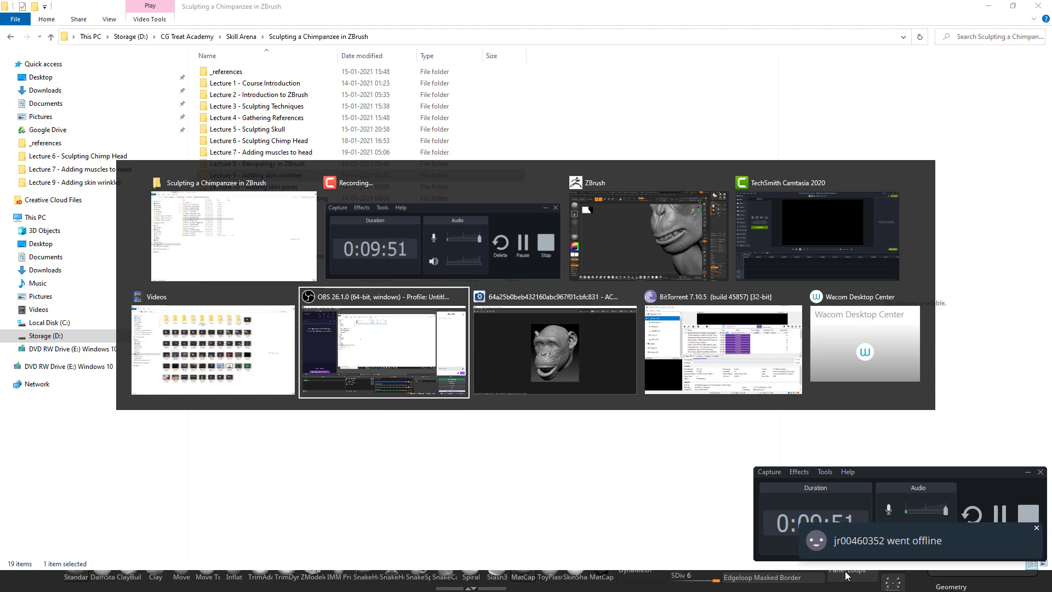
key(alt+shift+Tab)
click(923, 590)
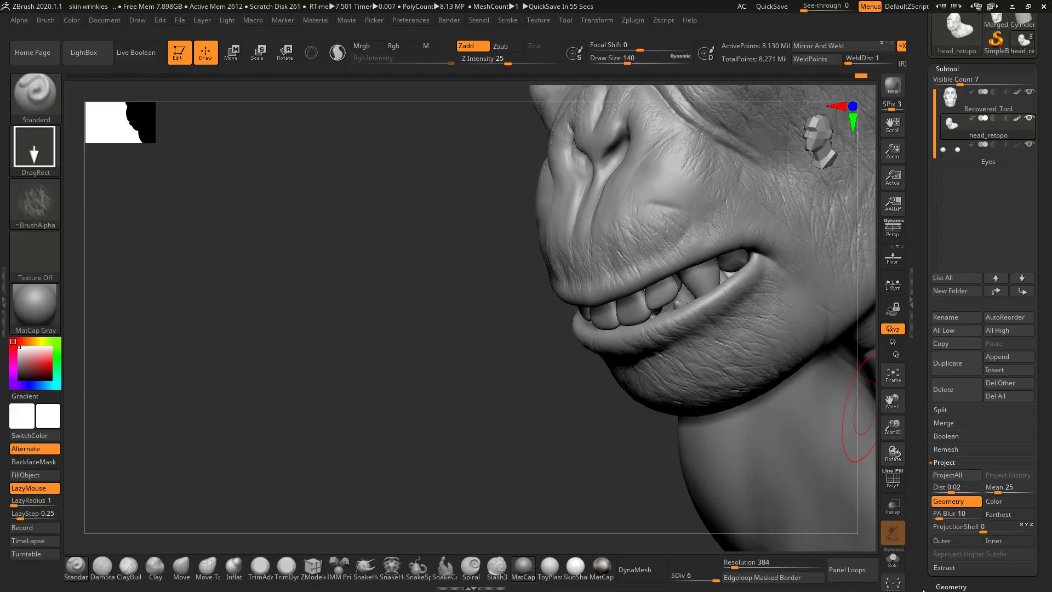
- Switch to the desktop and quit the Origin application running in the background
key(super+d)
click(888, 582)
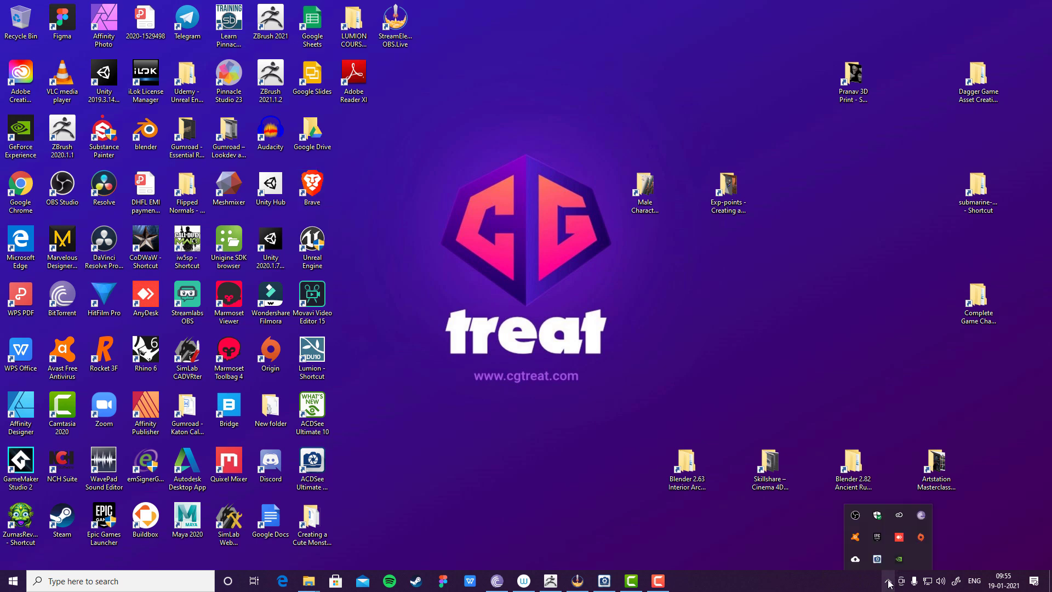
right_click(921, 543)
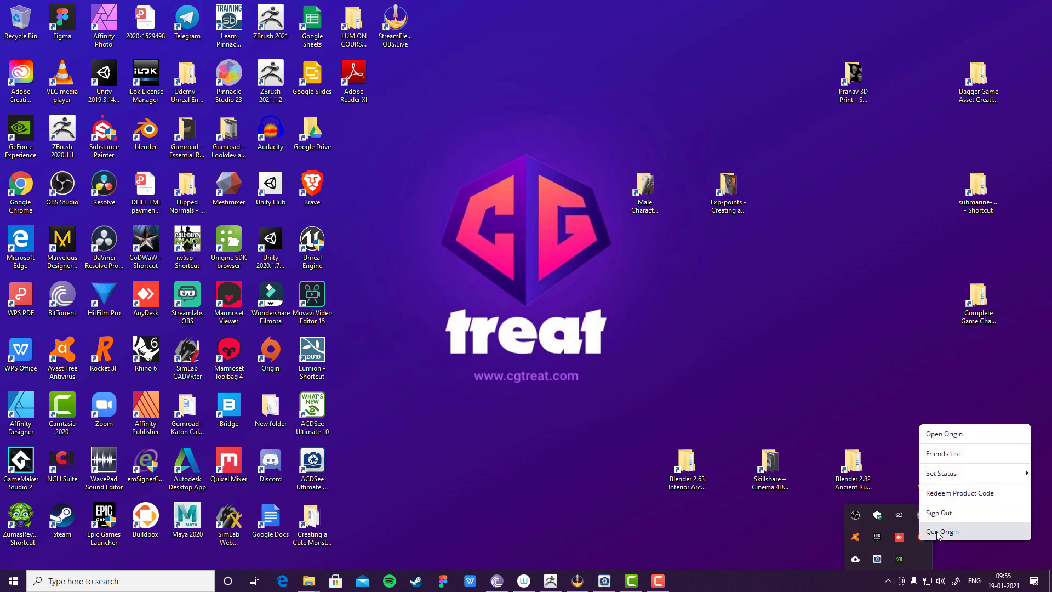
click(936, 531)
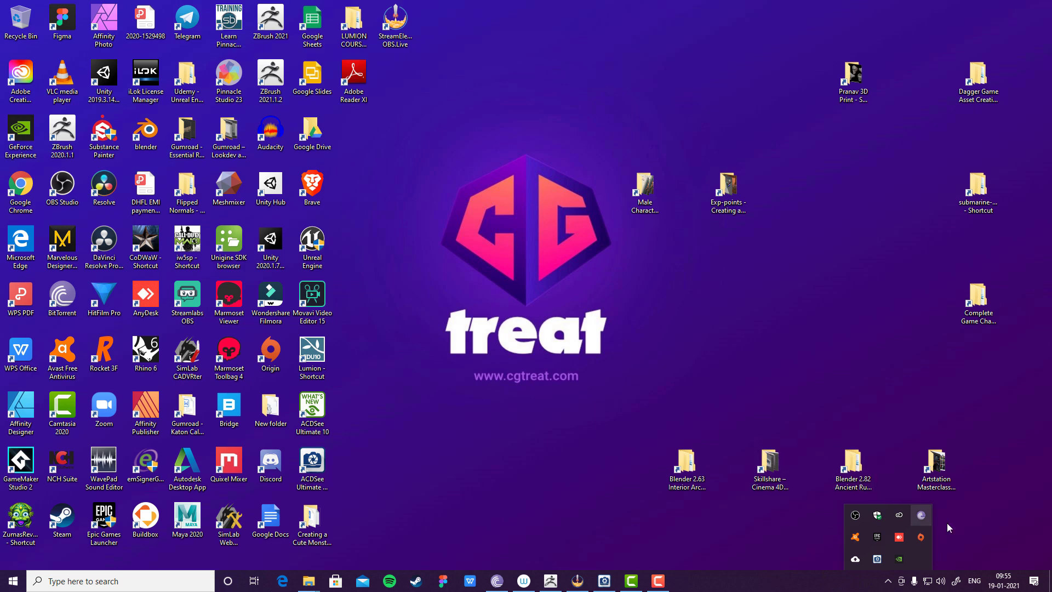
- Switch back to the ZBrush window with the chimpanzee sculpt
key(alt+Tab)
key(alt+Tab)
key(alt+Tab)
key(alt+Tab)
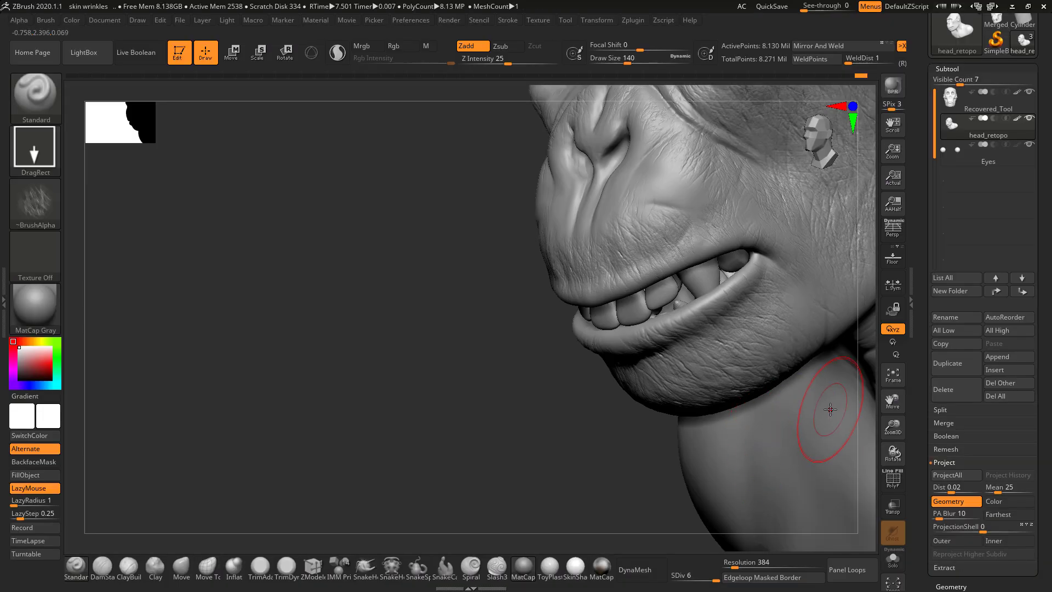
- Place DragRect wrinkle patches across the front of the muzzle between the nose and upper lip
mouse_move(287, 268)
mouse_down()
mouse_move(235, 321)
mouse_move(281, 301)
mouse_up()
drag(452, 206, 445, 213)
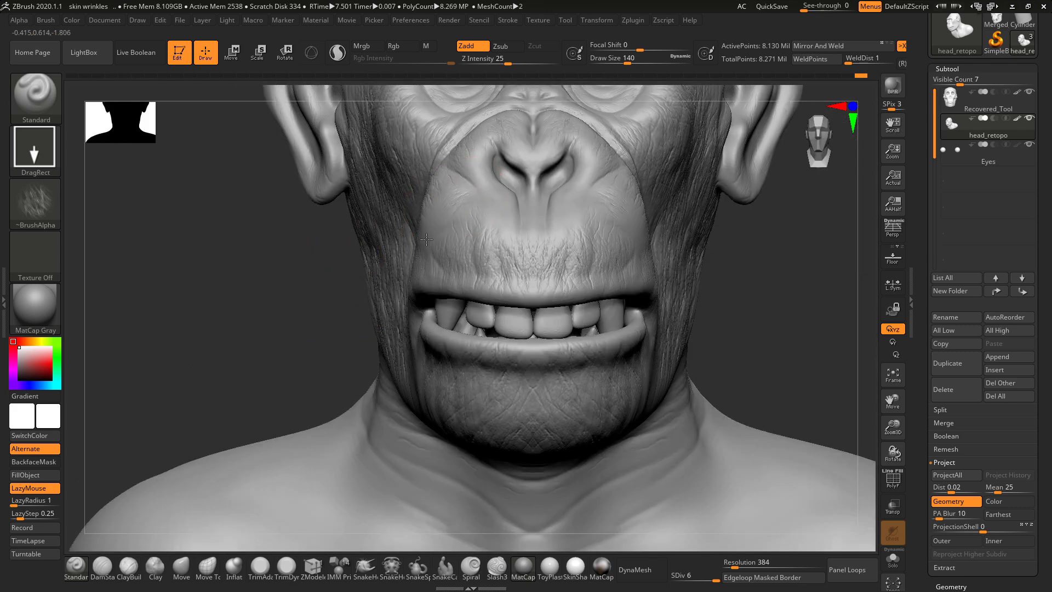
drag(252, 295, 295, 274)
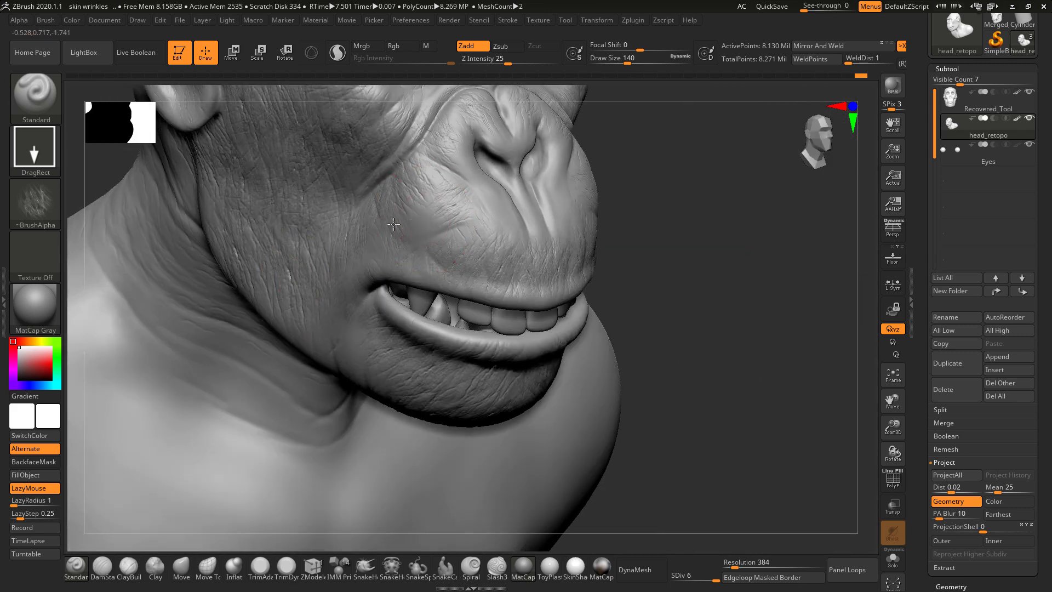
mouse_move(693, 235)
shift+mouse_down()
mouse_move(481, 176)
mouse_move(512, 247)
shift+mouse_up()
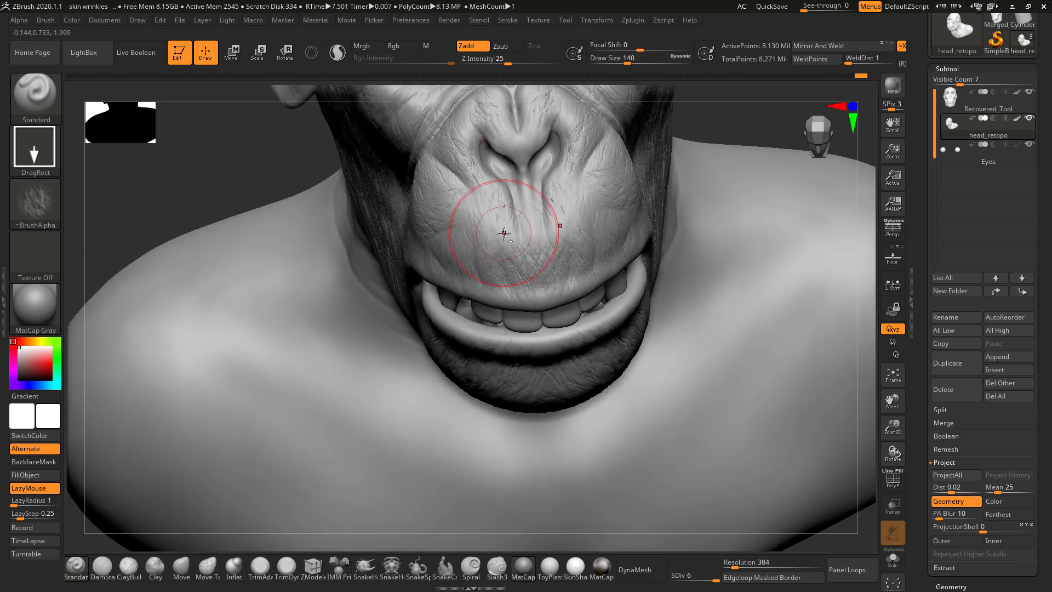
mouse_move(503, 177)
mouse_down()
mouse_move(521, 235)
mouse_move(604, 206)
mouse_move(517, 117)
mouse_move(569, 207)
mouse_up()
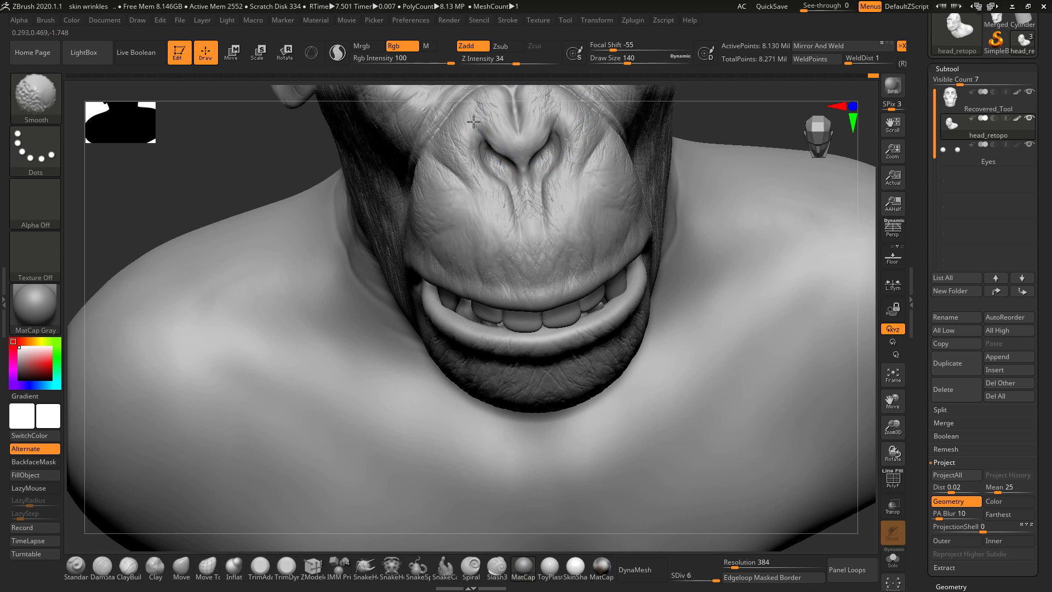
- Smooth the wrinkle detail beside the nose and across the cheek
shift+drag(475, 120, 465, 160)
alt+drag(740, 131, 672, 237)
drag(714, 194, 597, 202)
key(shift)
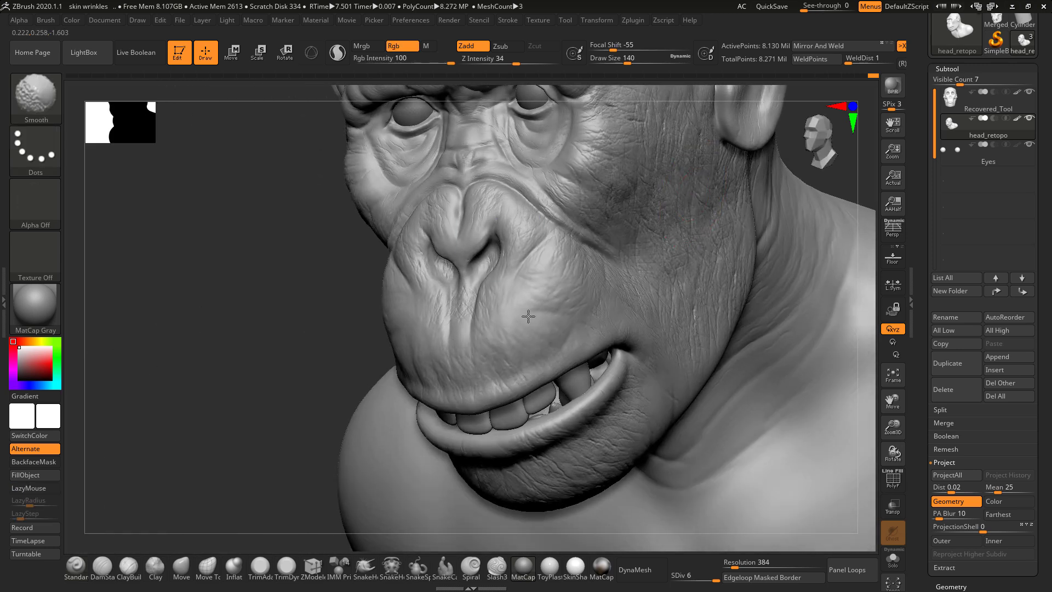
drag(239, 312, 376, 235)
shift+drag(231, 271, 138, 313)
drag(713, 307, 475, 319)
shift+drag(616, 191, 691, 315)
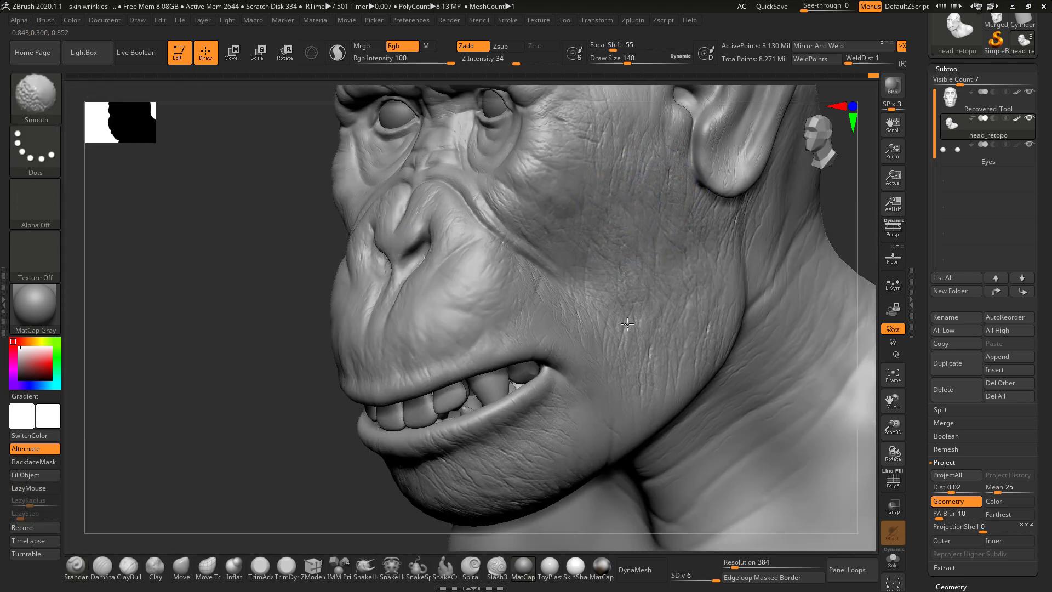
- Set the Smooth brush's Z Intensity to 18 and soften the wrinkles on the chin, jaw and cheek
drag(203, 465, 469, 282)
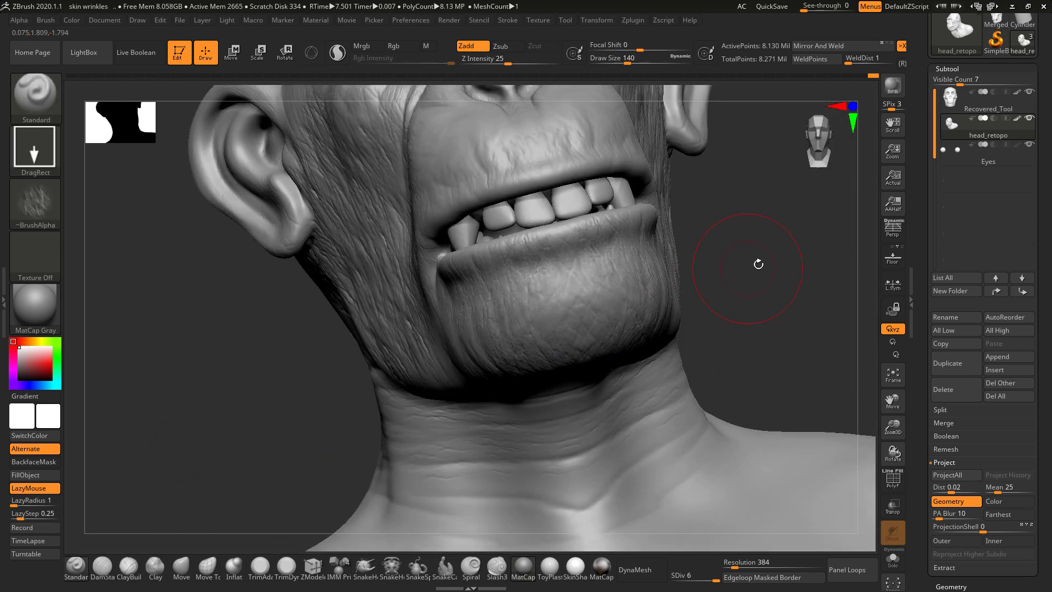
drag(761, 263, 575, 258)
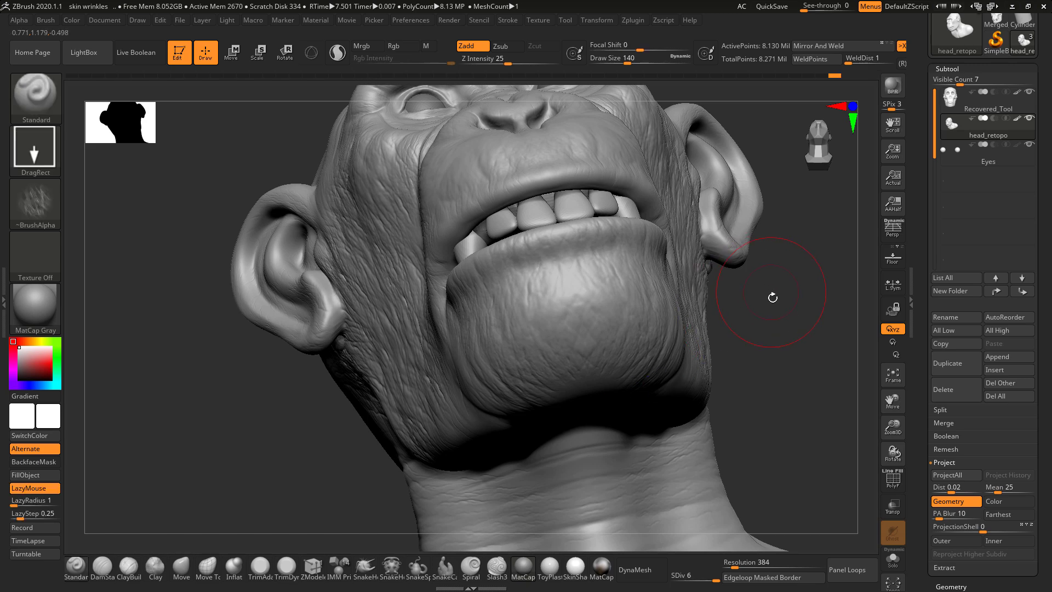
drag(774, 305, 766, 290)
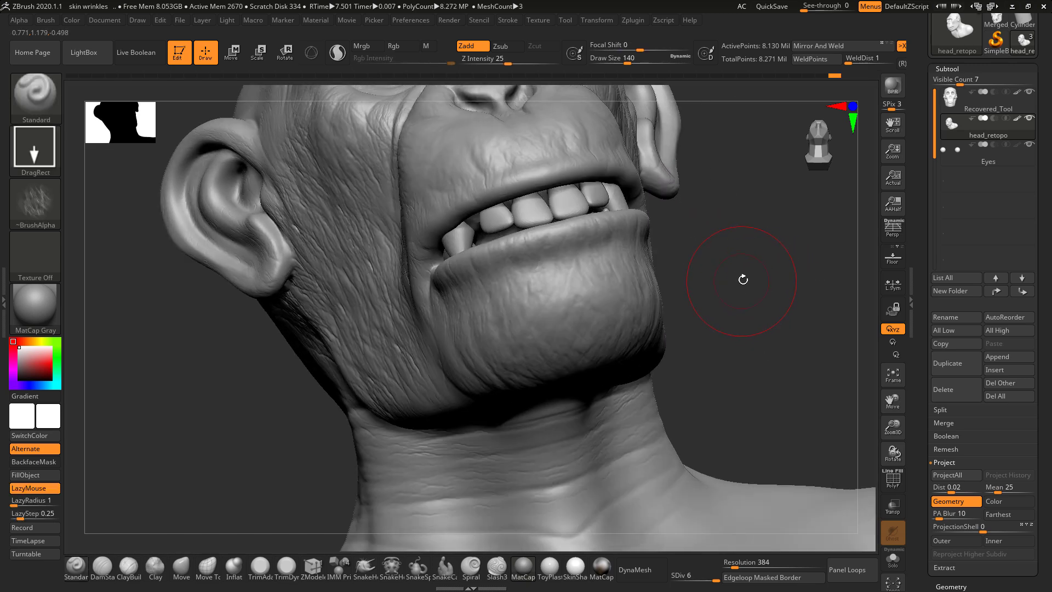
key(ctrl)
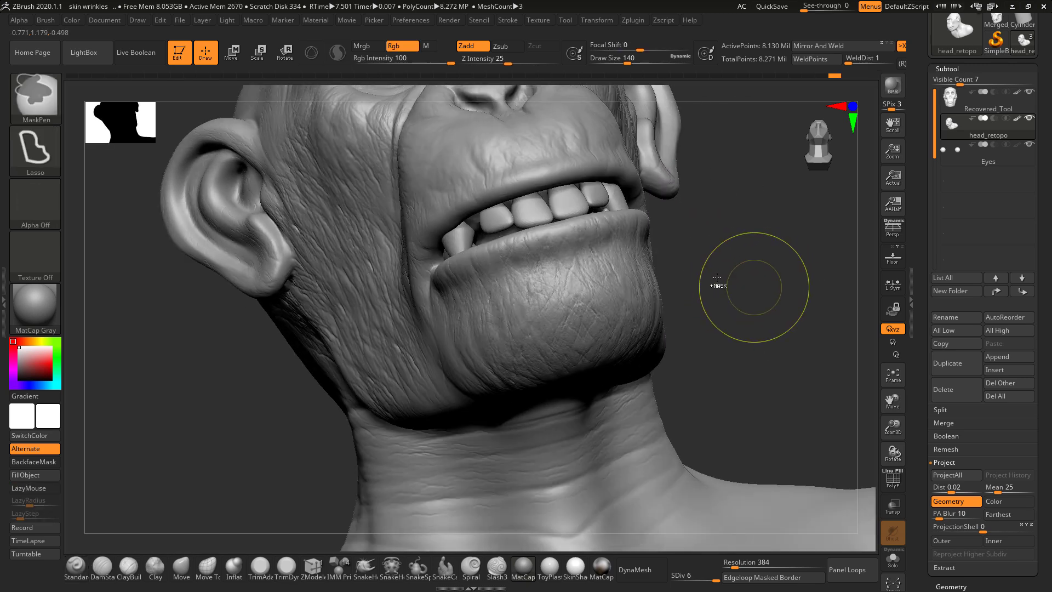
key(shift)
drag(499, 64, 500, 64)
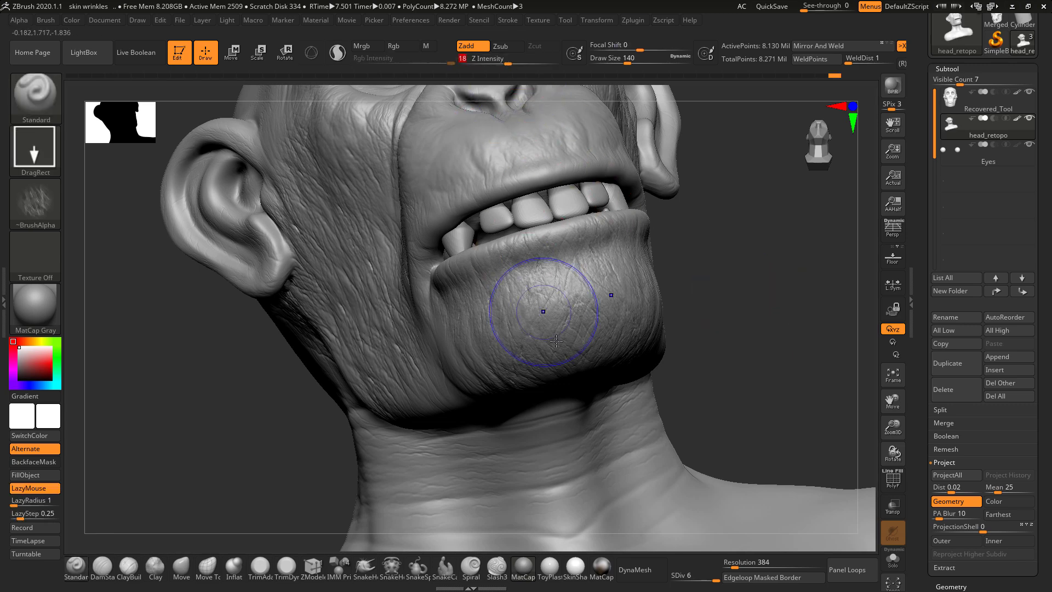
shift+drag(500, 366, 543, 339)
drag(698, 274, 761, 268)
mouse_move(270, 251)
shift+mouse_down()
mouse_move(367, 296)
mouse_move(385, 293)
shift+mouse_up()
shift+drag(418, 234, 457, 229)
- Place a DragRect wrinkle patch on the side of the muzzle just above the upper lip
drag(762, 225, 690, 233)
drag(756, 246, 688, 277)
mouse_move(528, 236)
mouse_down()
mouse_move(542, 299)
mouse_move(525, 250)
mouse_move(481, 270)
mouse_move(487, 310)
mouse_move(531, 284)
mouse_up()
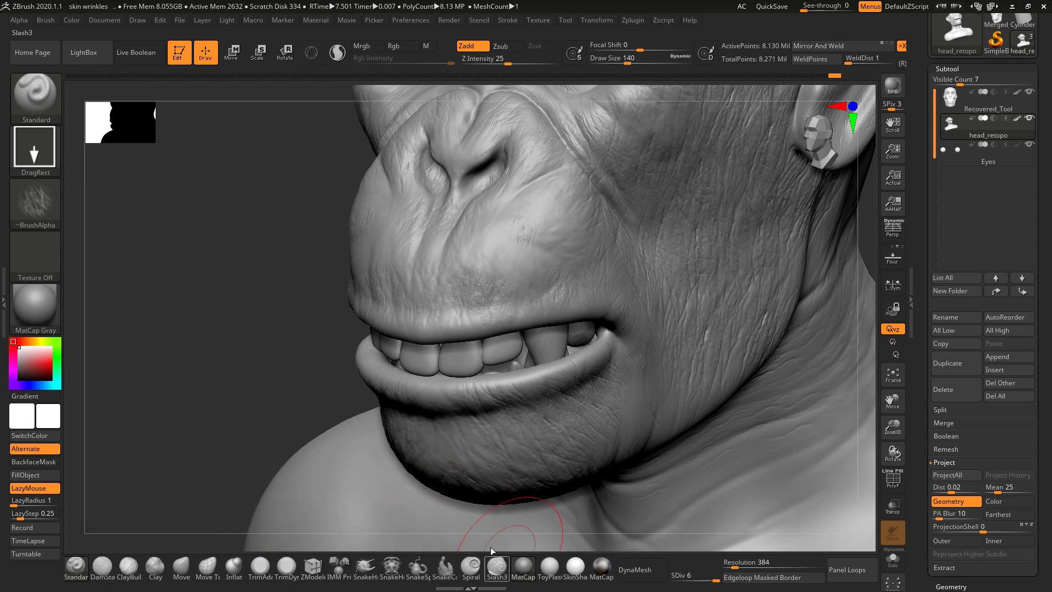
- Carve vertical creases down the front of the upper lip using the Slash3 brush at draw size 16
click(489, 564)
key(space)
mouse_move(268, 231)
mouse_down()
mouse_move(251, 231)
mouse_move(270, 233)
mouse_move(280, 274)
mouse_up()
drag(474, 225, 467, 307)
key(ctrl+z)
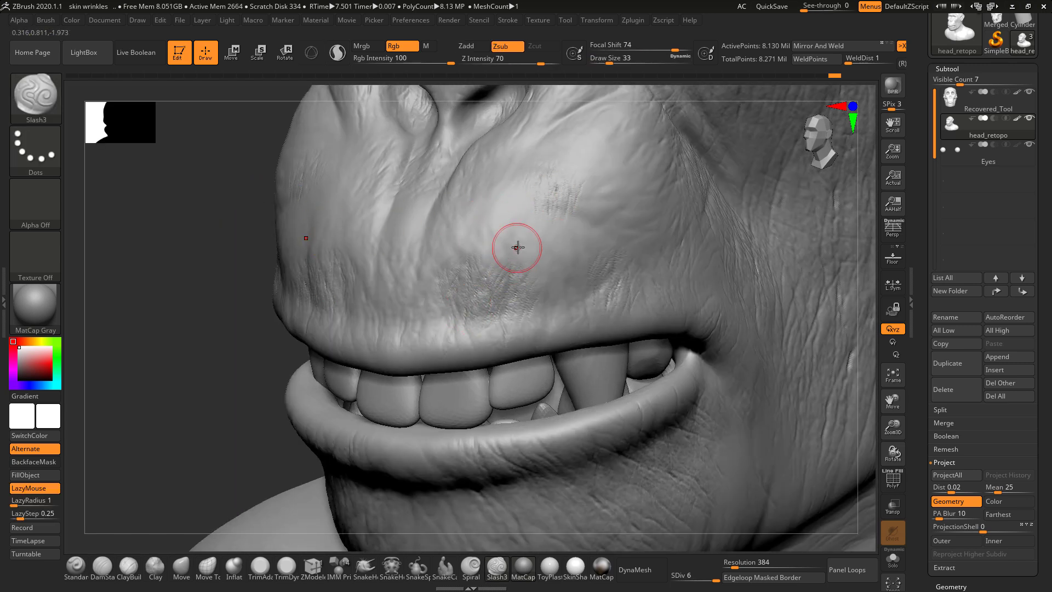
key(space)
mouse_move(519, 246)
mouse_down()
mouse_move(507, 246)
mouse_move(461, 325)
mouse_move(469, 354)
mouse_up()
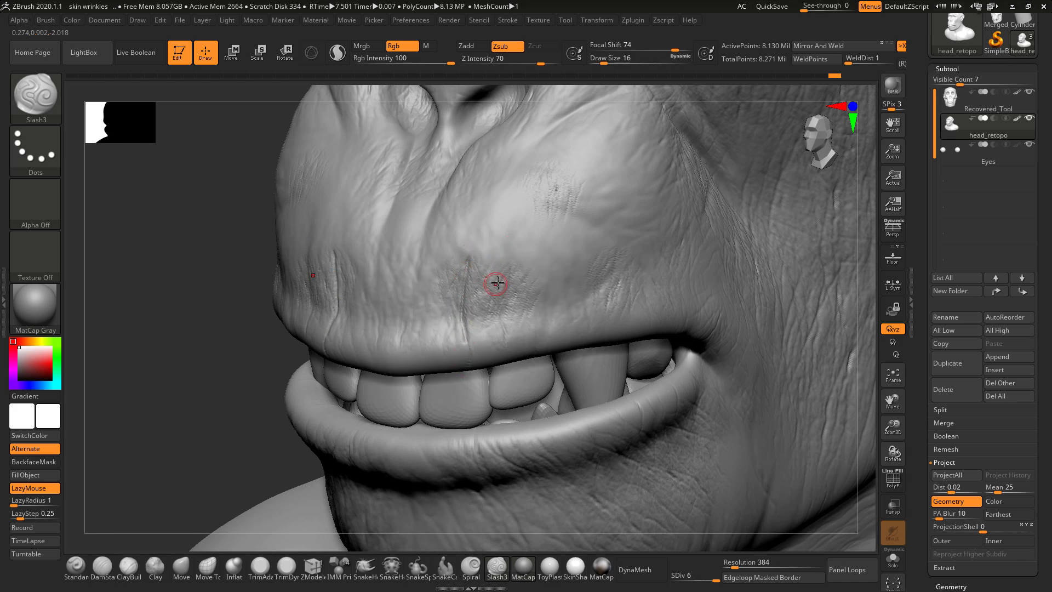
drag(433, 324, 411, 329)
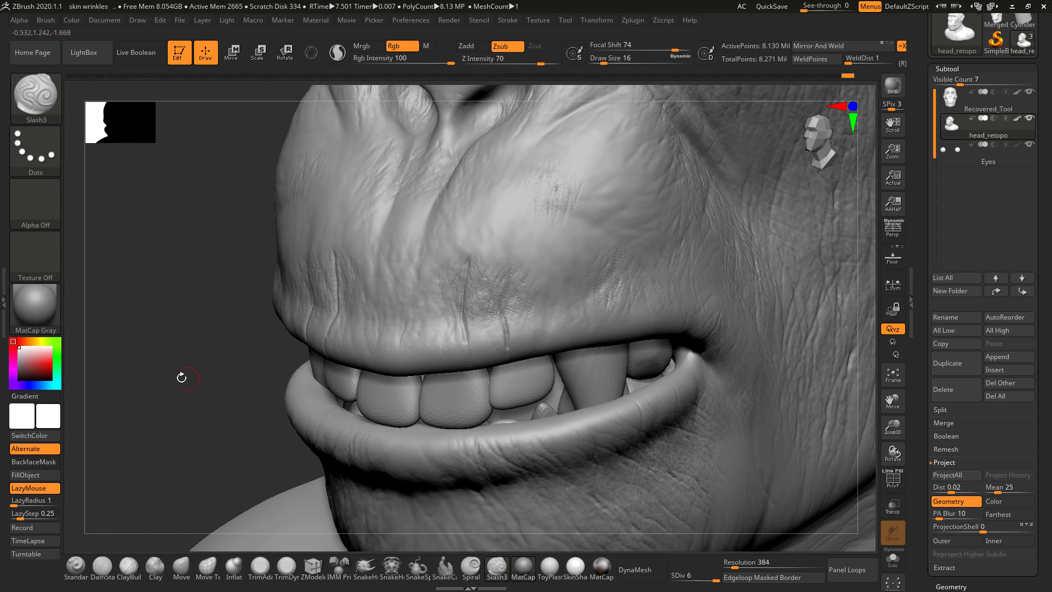
drag(177, 376, 312, 365)
drag(429, 316, 427, 352)
drag(688, 302, 622, 301)
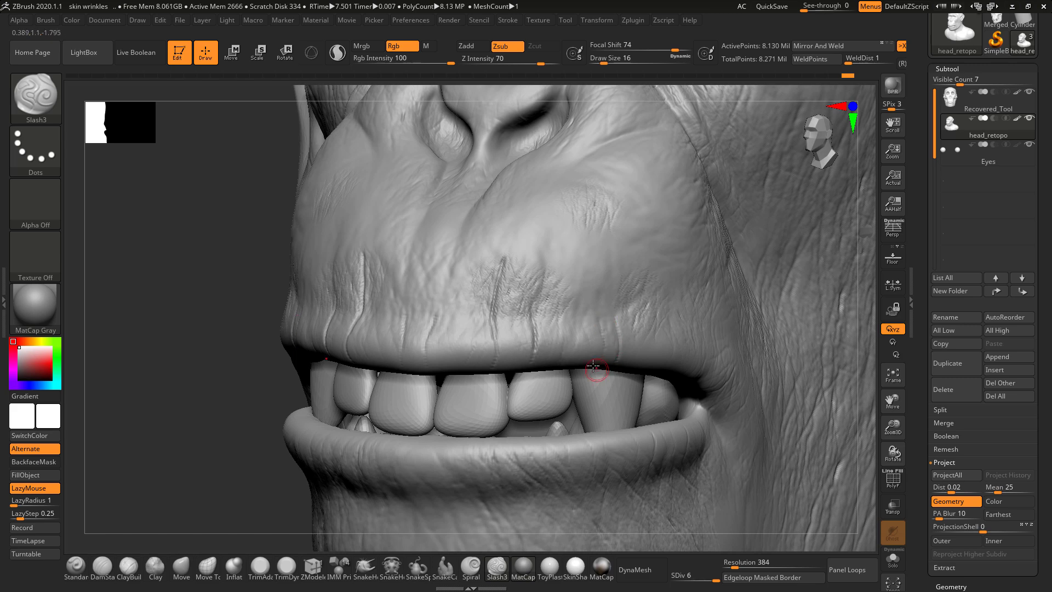
- Carve short Slash3 creases along the side of the upper lip and around the mouth corner
drag(177, 423, 345, 322)
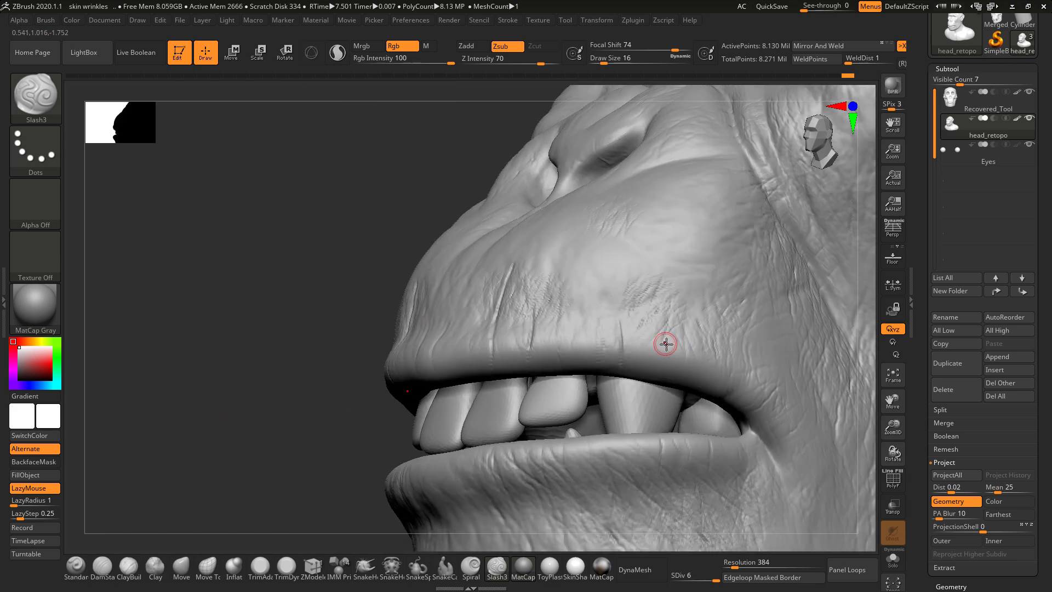
drag(662, 369, 709, 305)
mouse_move(682, 340)
mouse_down()
mouse_move(714, 299)
mouse_move(686, 275)
mouse_up()
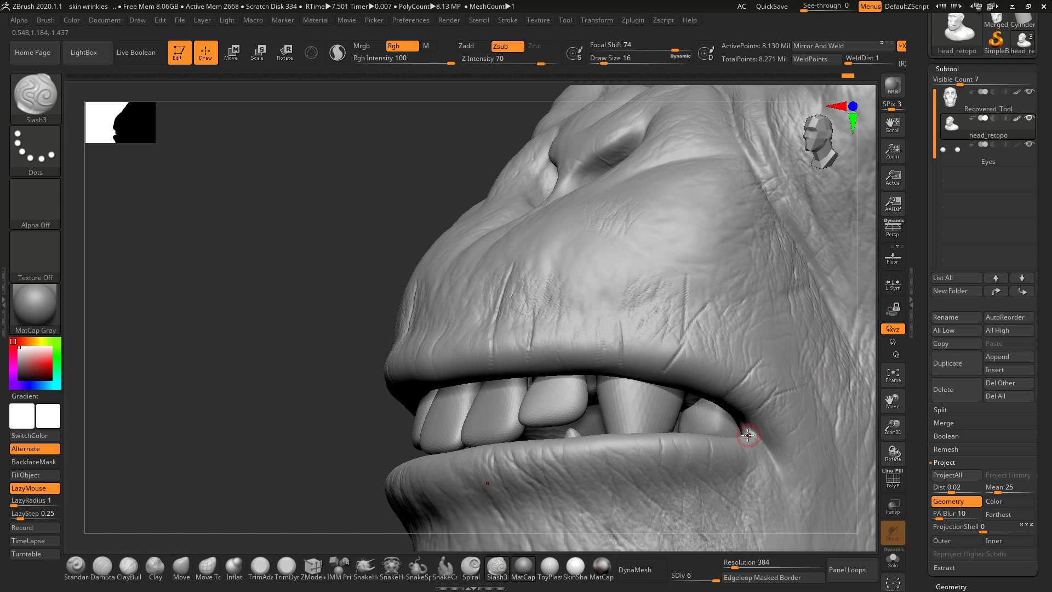
drag(782, 487, 782, 497)
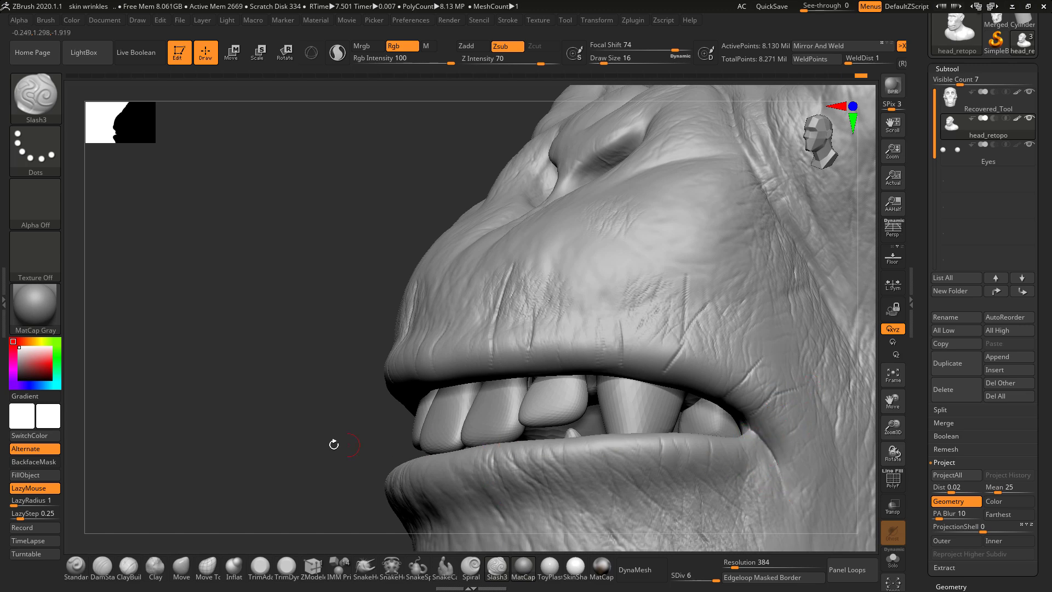
mouse_move(315, 443)
mouse_down()
mouse_move(230, 380)
mouse_move(224, 397)
mouse_up()
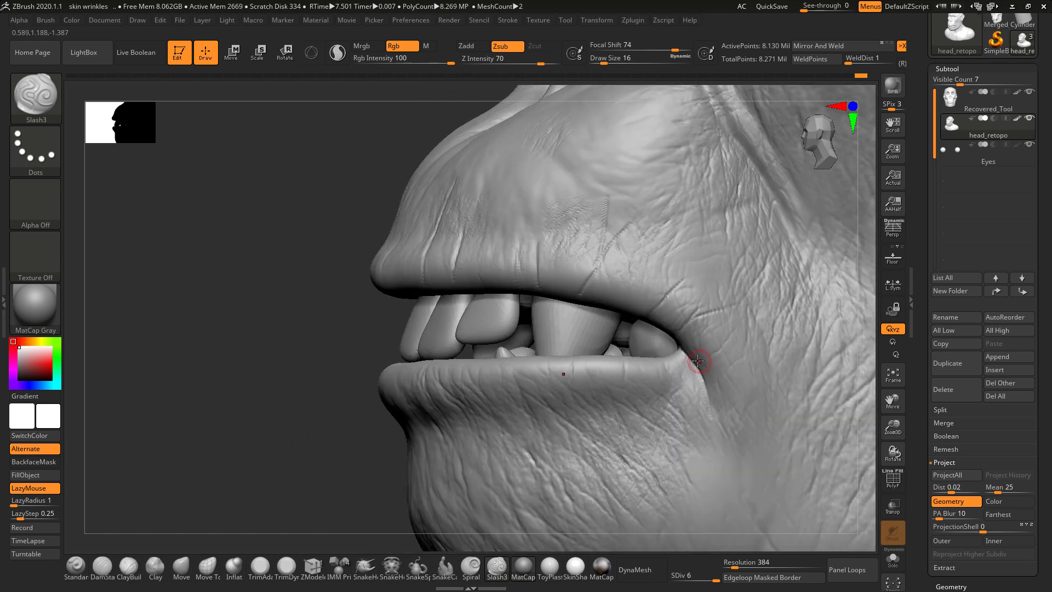
drag(726, 359, 738, 355)
- Cut a slanted Slash3 crease across the side of the muzzle and add vertical creases near the upper lip's centre
drag(308, 340, 358, 329)
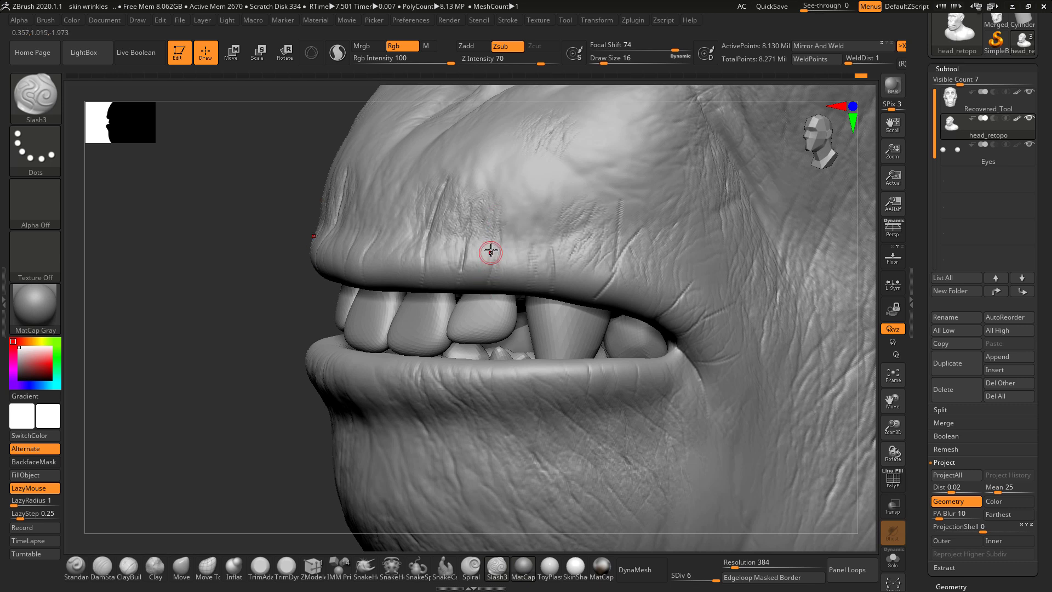
drag(542, 156, 629, 206)
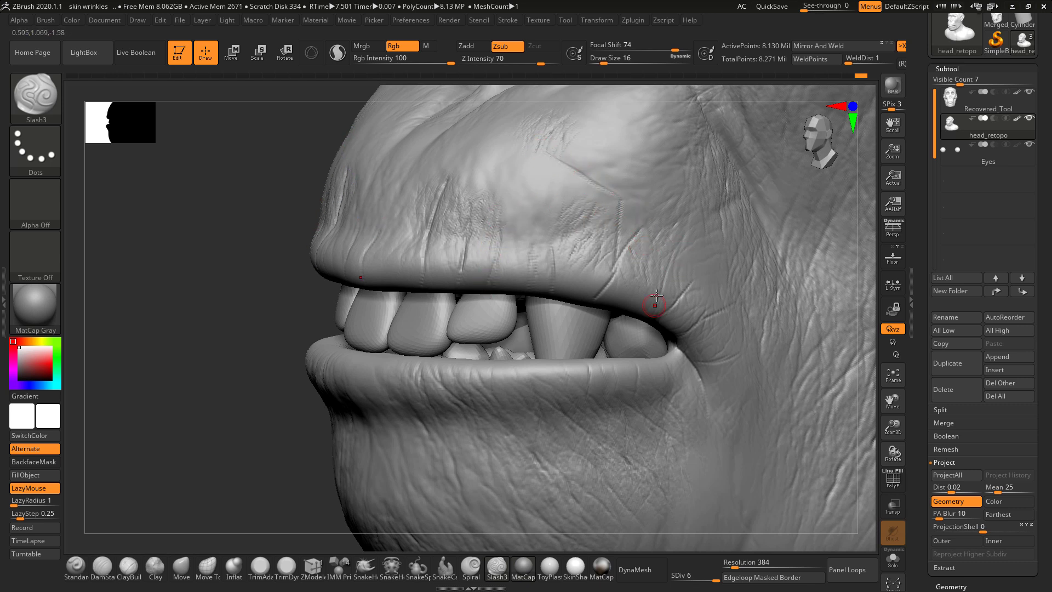
drag(257, 338, 427, 317)
drag(444, 234, 443, 288)
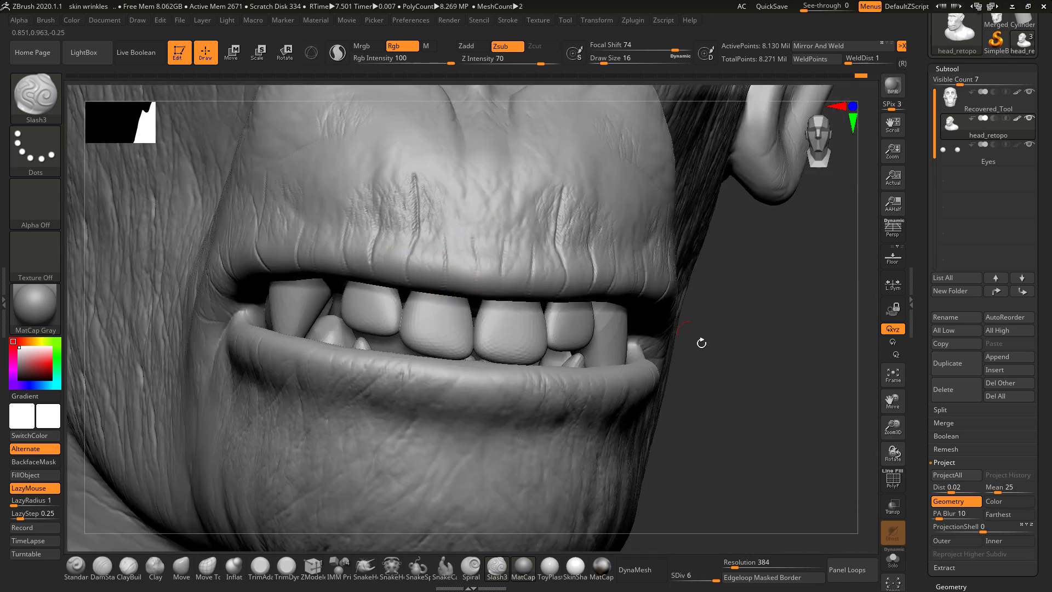
- Carve short vertical Slash3 creases along the whole lower lip and lightly smooth them
right_drag(712, 354, 185, 296)
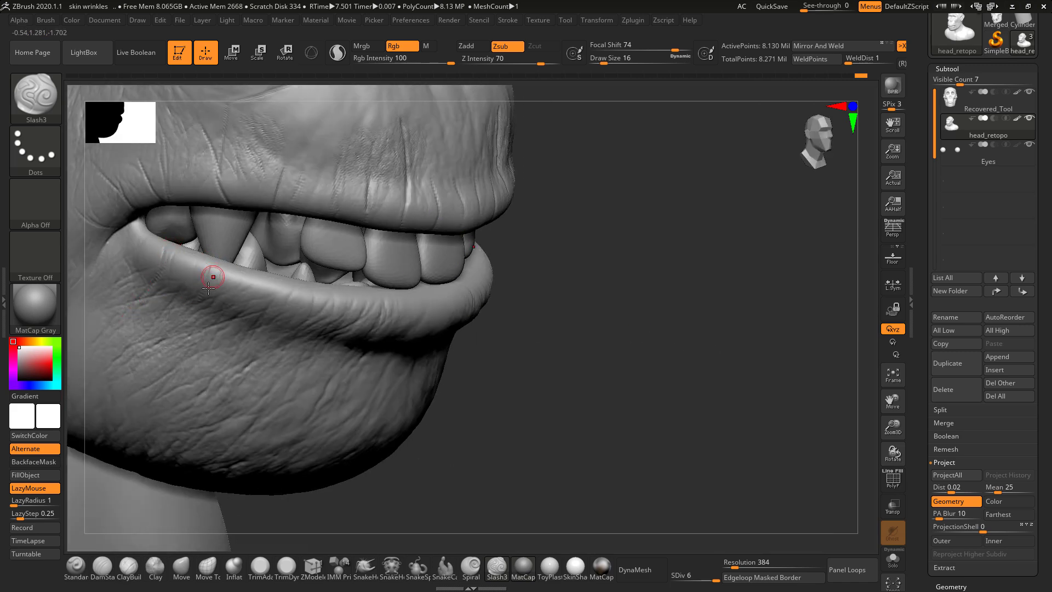
right_drag(599, 346, 377, 321)
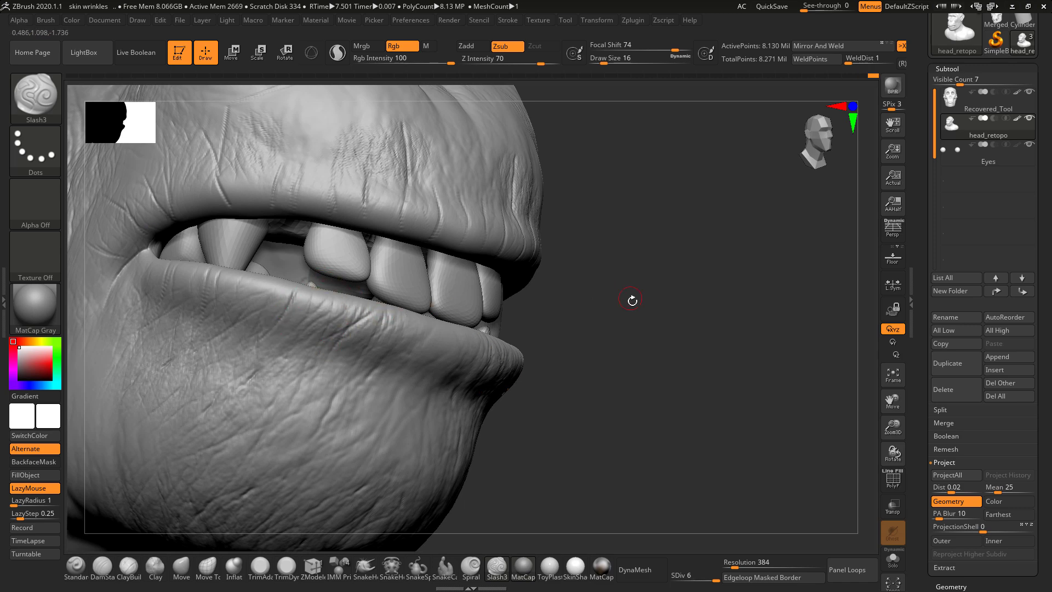
right_drag(629, 301, 394, 349)
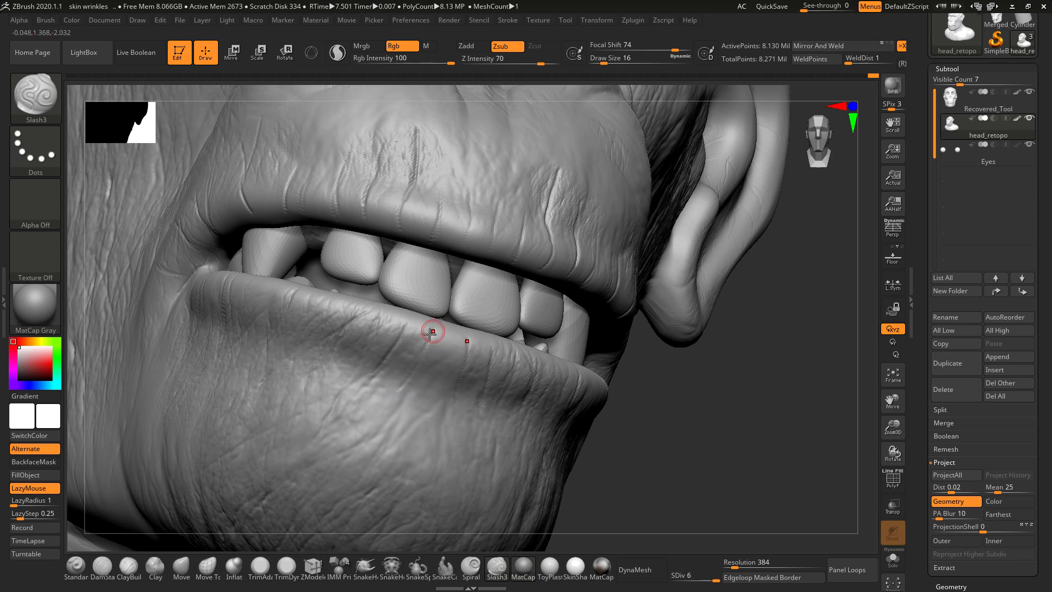
right_drag(745, 384, 606, 363)
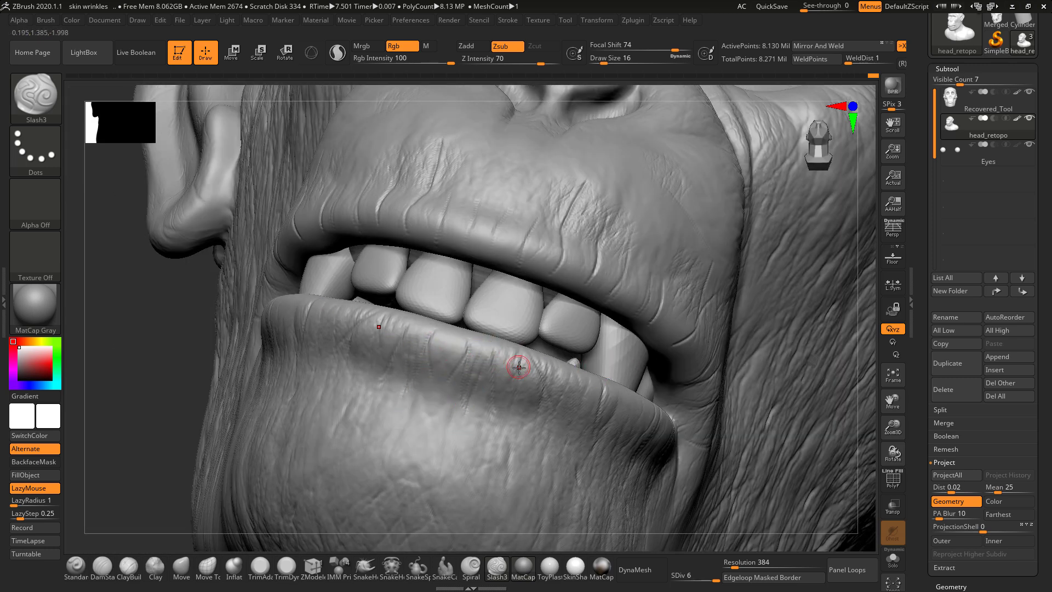
key(shift)
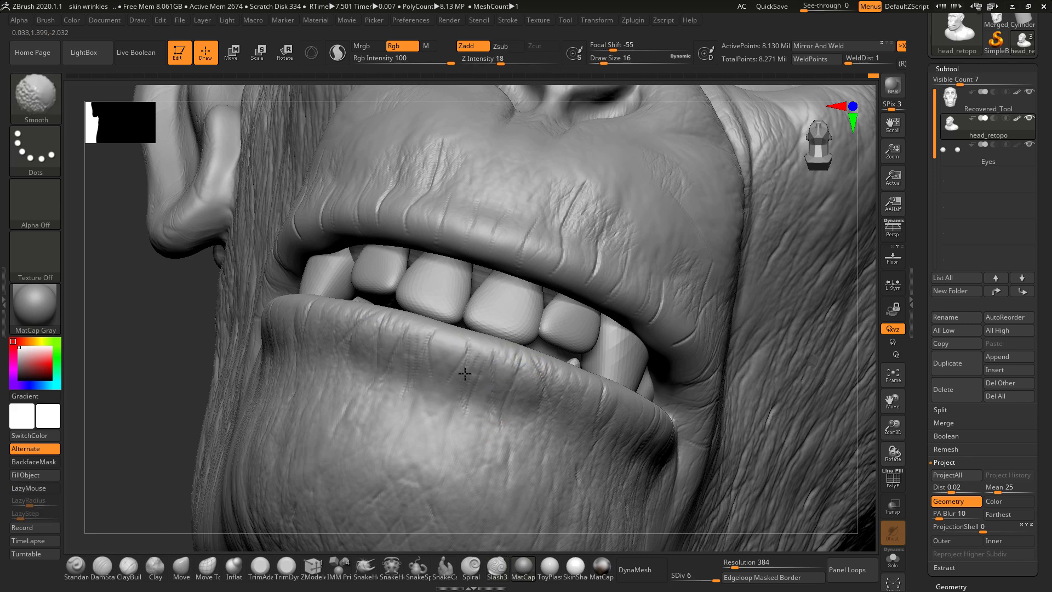
drag(159, 359, 149, 332)
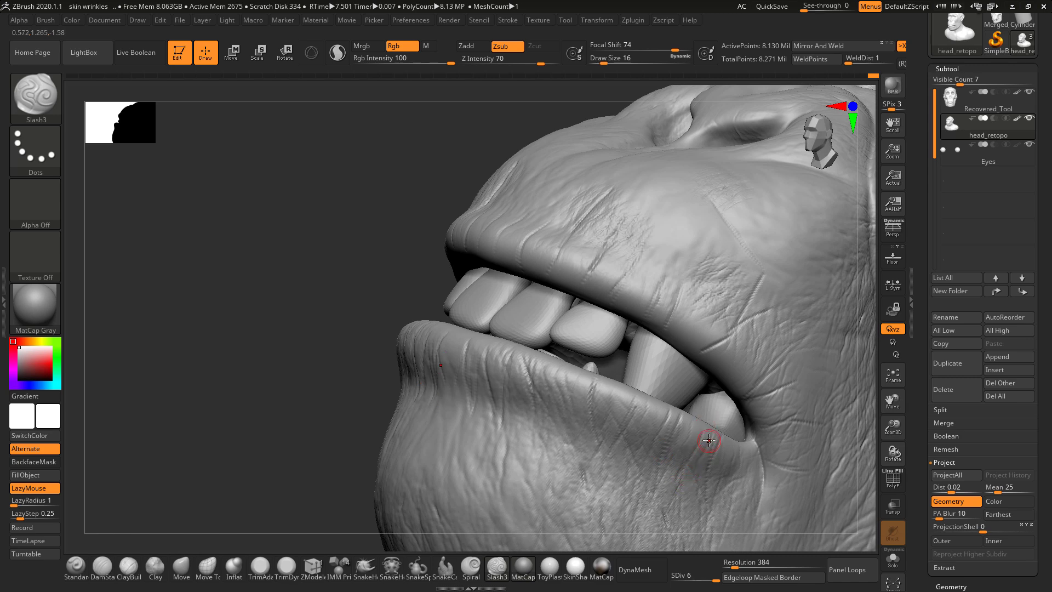
key(shift)
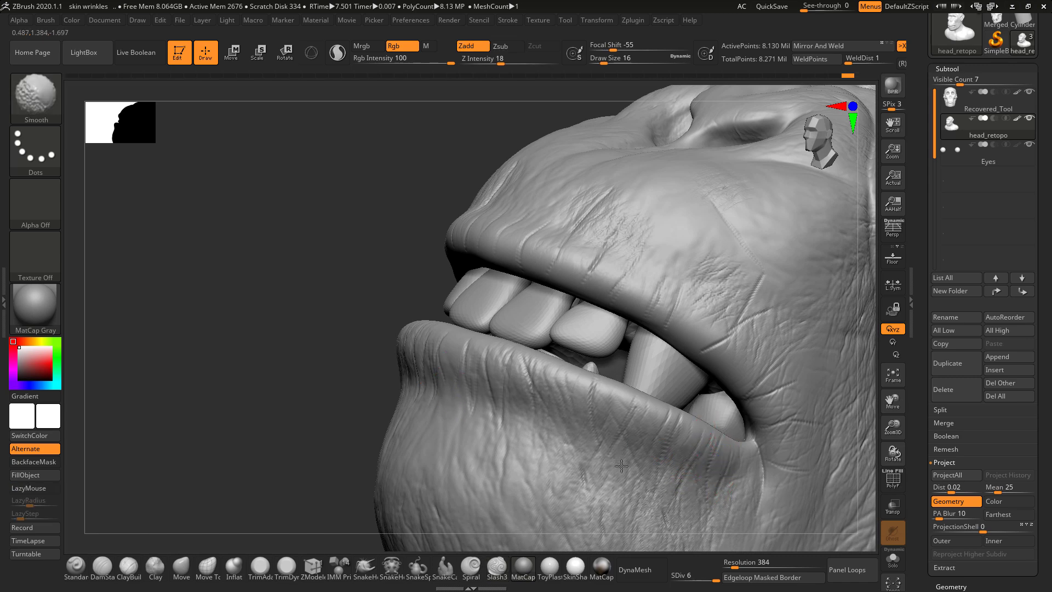
- Carve Slash3 creases down the folds below the nostrils, around the nostril edges and along the nose's central groove
right_drag(265, 383, 736, 420)
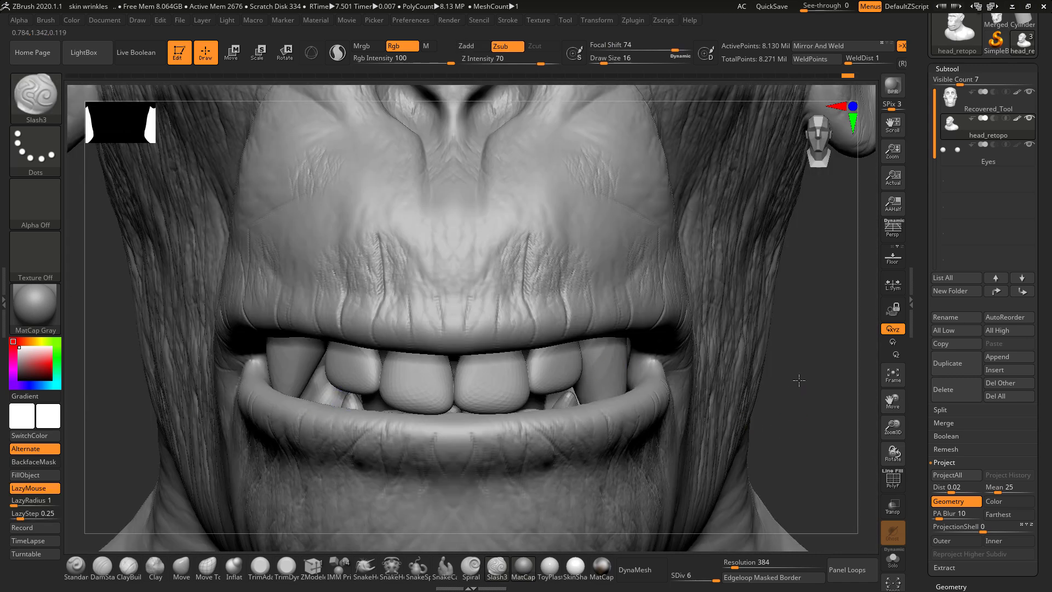
ctrl+right_drag(791, 372, 742, 309)
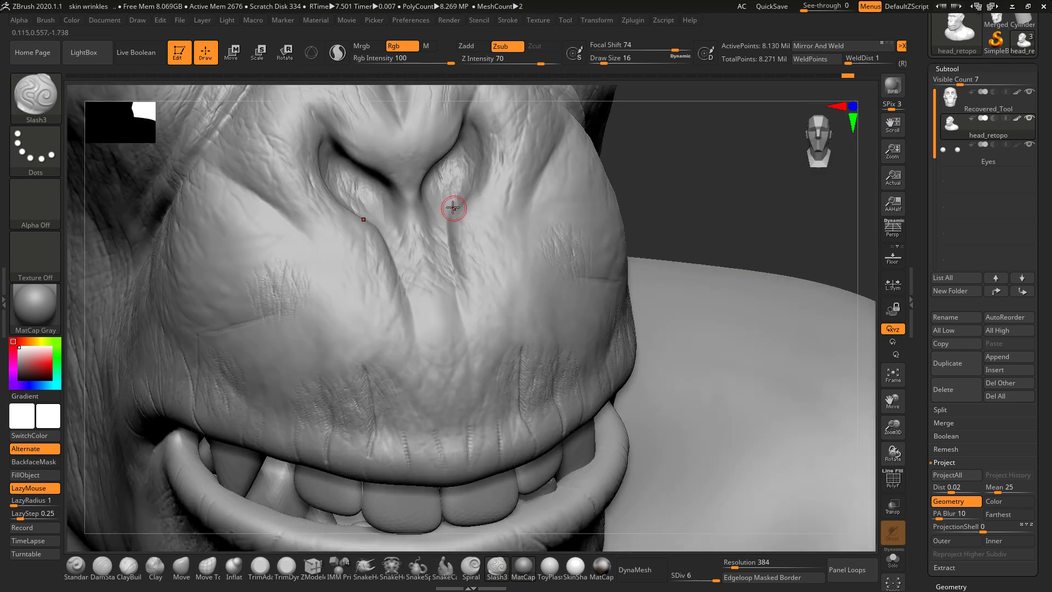
mouse_move(451, 216)
mouse_down()
mouse_move(447, 258)
mouse_move(470, 369)
mouse_up()
right_drag(670, 169, 679, 214)
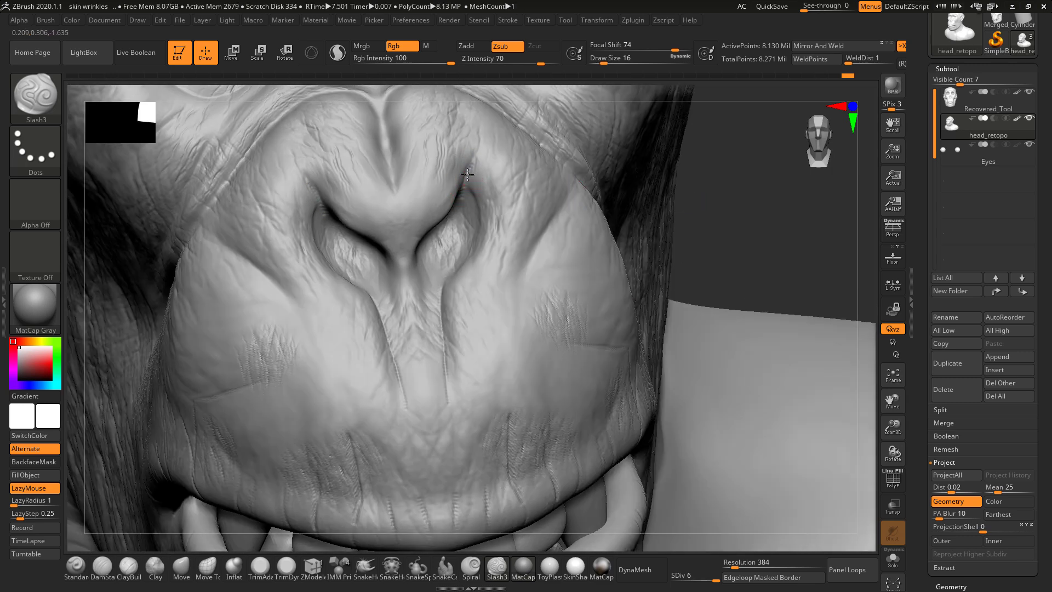
drag(388, 150, 387, 150)
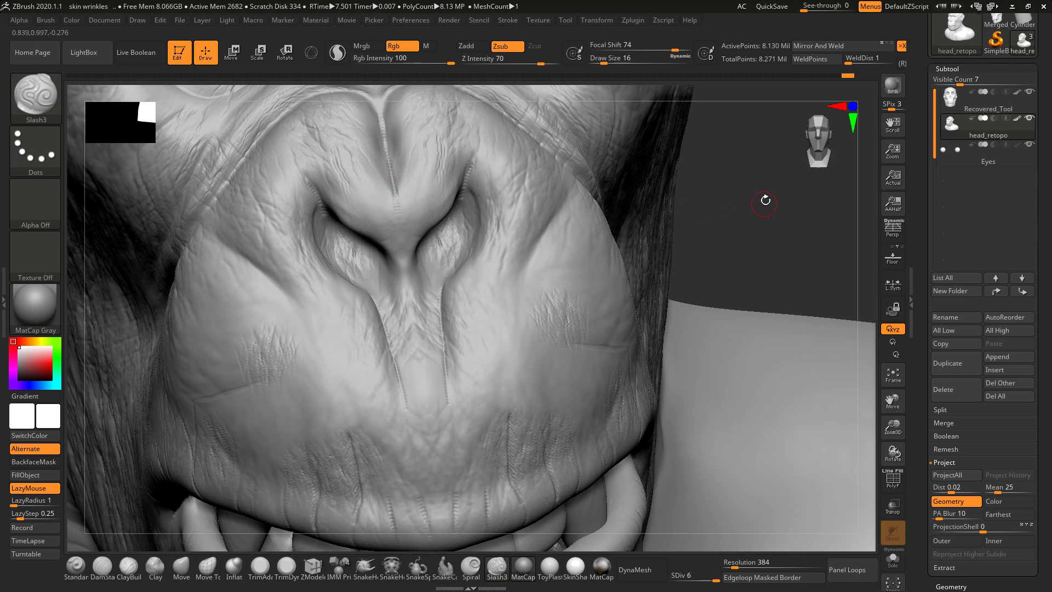
- Carve short Slash3 creases on the nose pad beside the upper end of its central groove and lightly smooth them
mouse_move(766, 196)
mouse_down()
mouse_move(766, 230)
mouse_move(605, 235)
mouse_move(531, 305)
mouse_move(546, 283)
mouse_move(513, 356)
mouse_up()
key(shift)
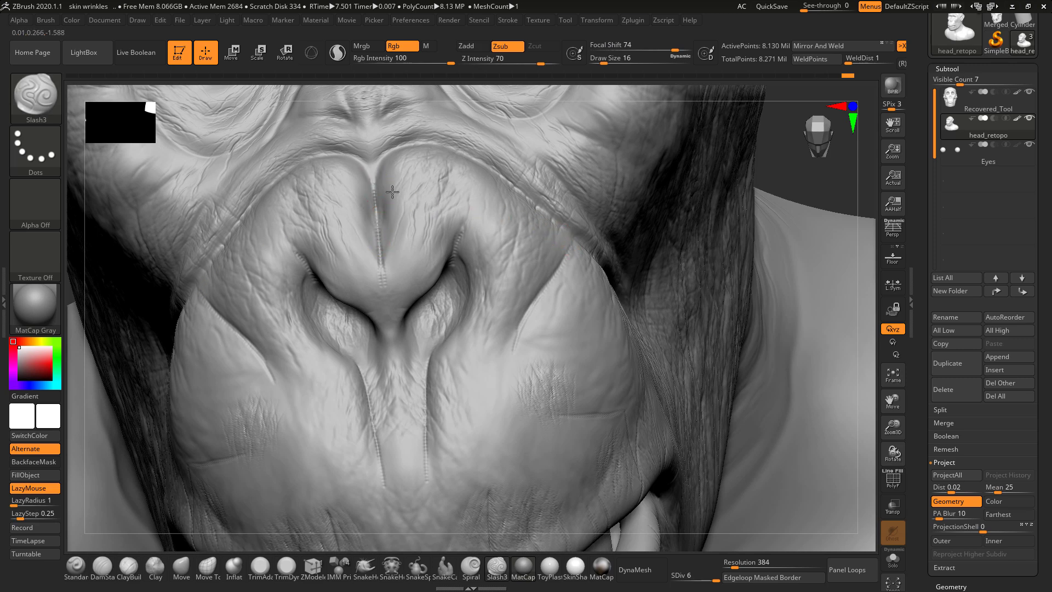
drag(395, 186, 386, 209)
drag(406, 181, 385, 209)
mouse_move(409, 180)
mouse_down()
mouse_move(382, 214)
mouse_move(363, 188)
mouse_move(352, 196)
mouse_up()
key(shift)
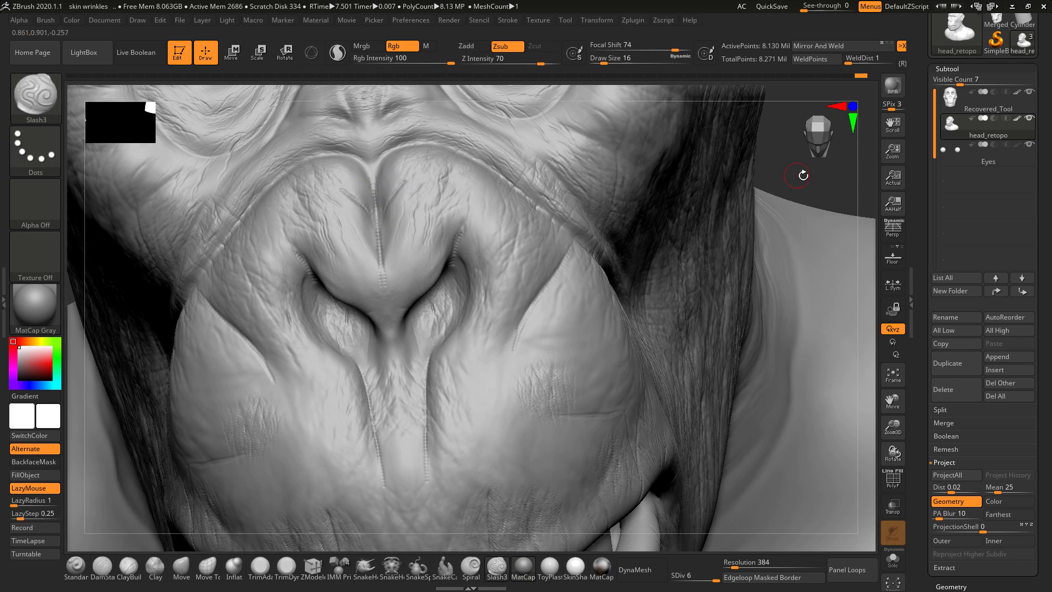
- Cut Slash3 creases down the inner edge of the under-eye bag and along its lower folds
alt+right_drag(400, 206, 352, 312)
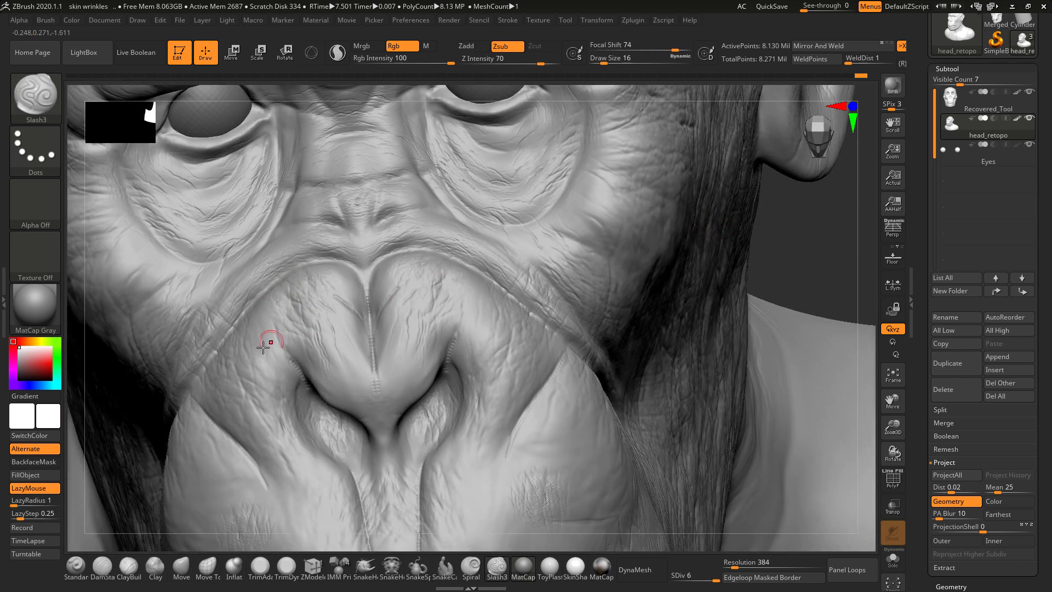
drag(440, 125, 457, 156)
key(ctrl)
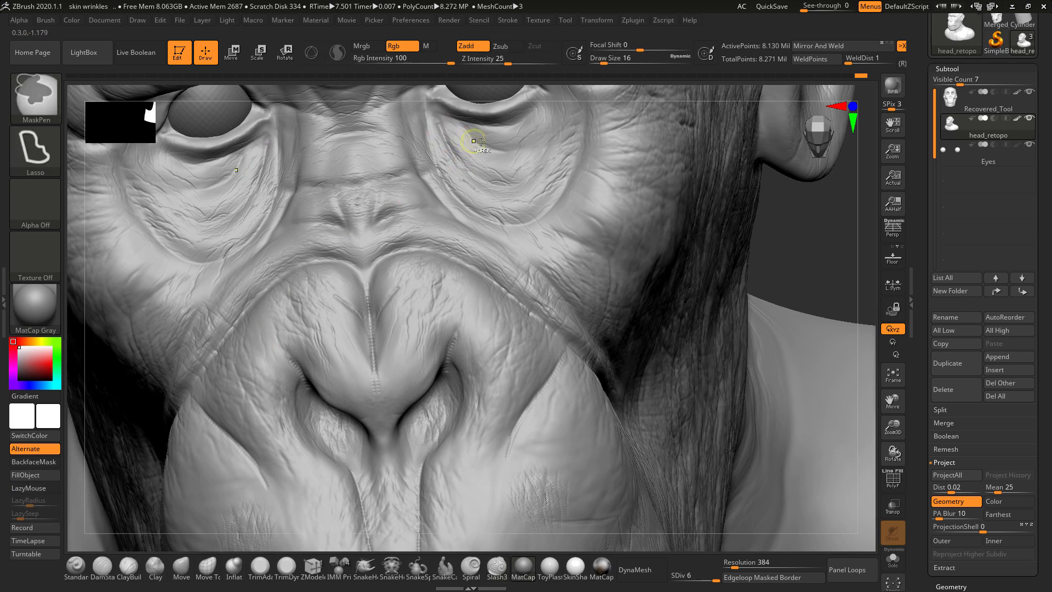
alt+right_drag(479, 141, 482, 200)
mouse_move(435, 188)
mouse_down()
mouse_move(450, 220)
mouse_move(498, 250)
mouse_move(475, 243)
mouse_move(482, 265)
mouse_up()
mouse_move(456, 227)
mouse_down()
mouse_move(488, 241)
mouse_move(526, 235)
mouse_move(514, 245)
mouse_up()
mouse_move(421, 182)
mouse_down()
mouse_move(431, 237)
mouse_move(486, 287)
mouse_move(506, 294)
mouse_move(529, 282)
mouse_move(507, 289)
mouse_move(563, 241)
mouse_up()
drag(818, 296, 599, 244)
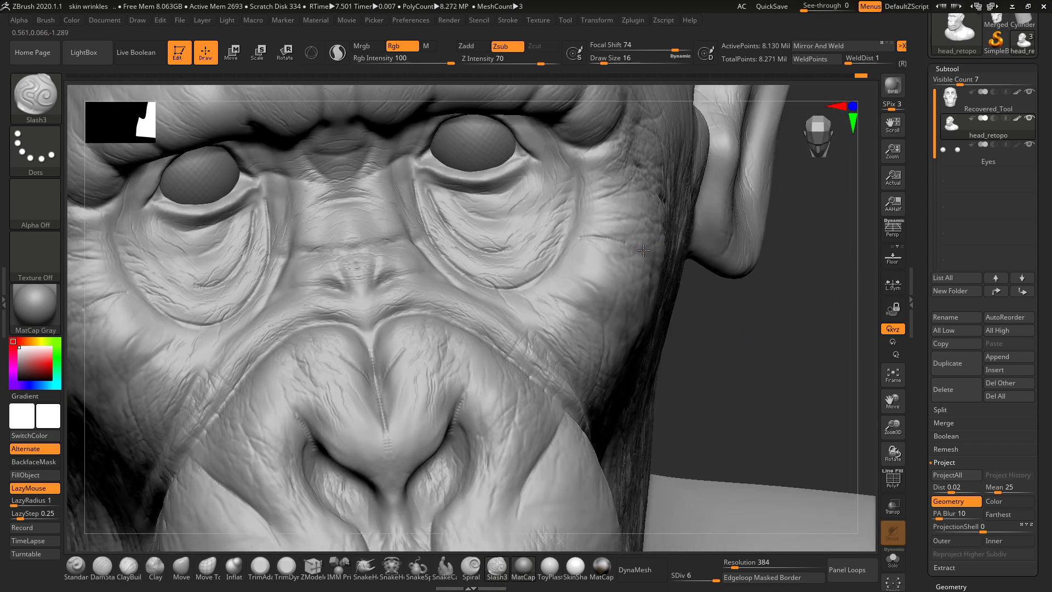
drag(684, 272, 754, 275)
drag(540, 299, 579, 313)
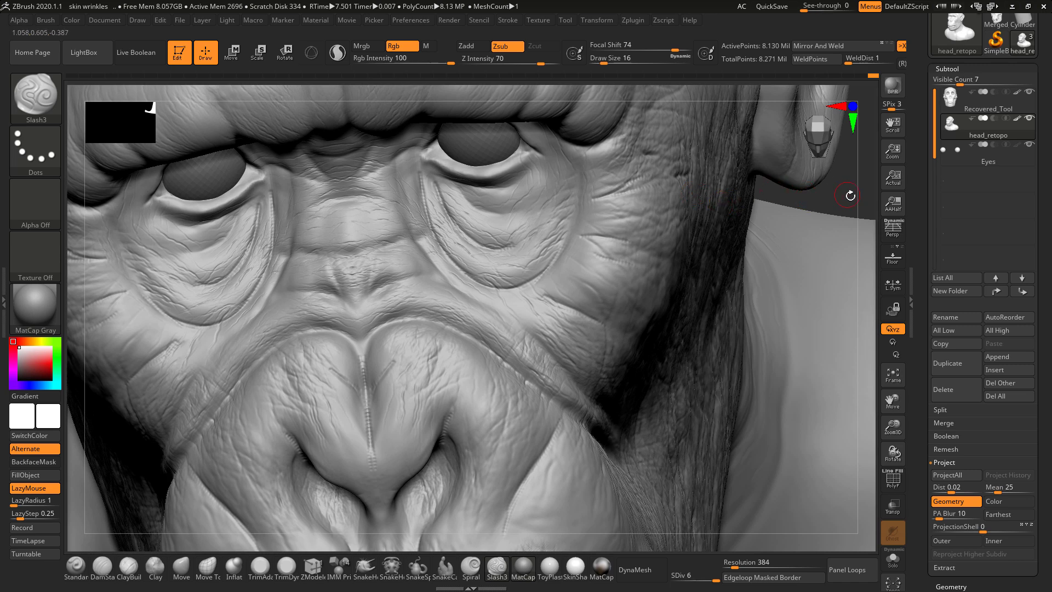
- Carve wrinkles around the under-eye bag and outer eye area with the DamStandard brush at draw size 17
click(103, 566)
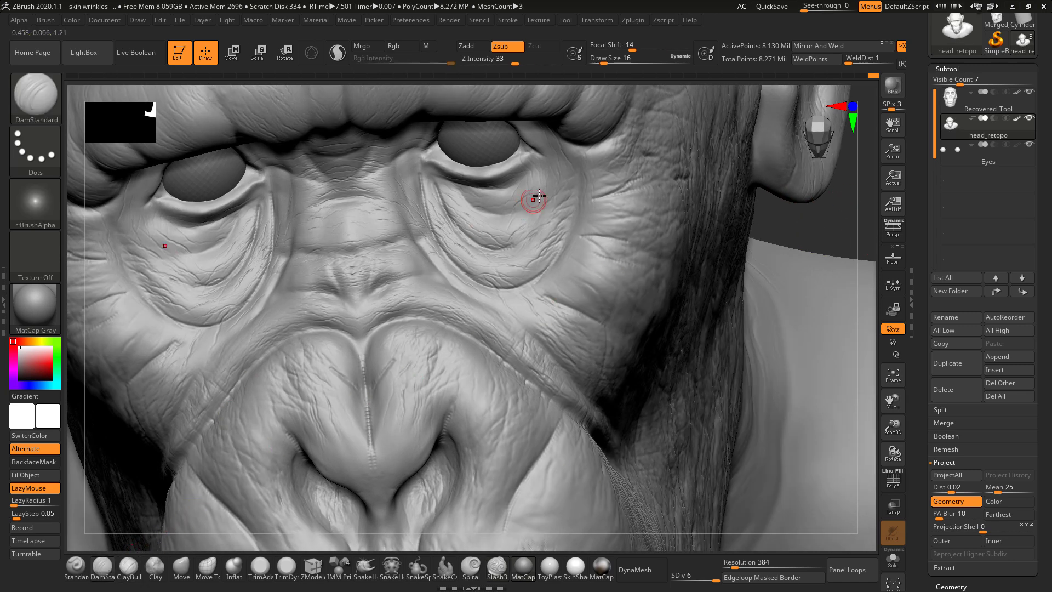
key(space)
drag(544, 193, 539, 193)
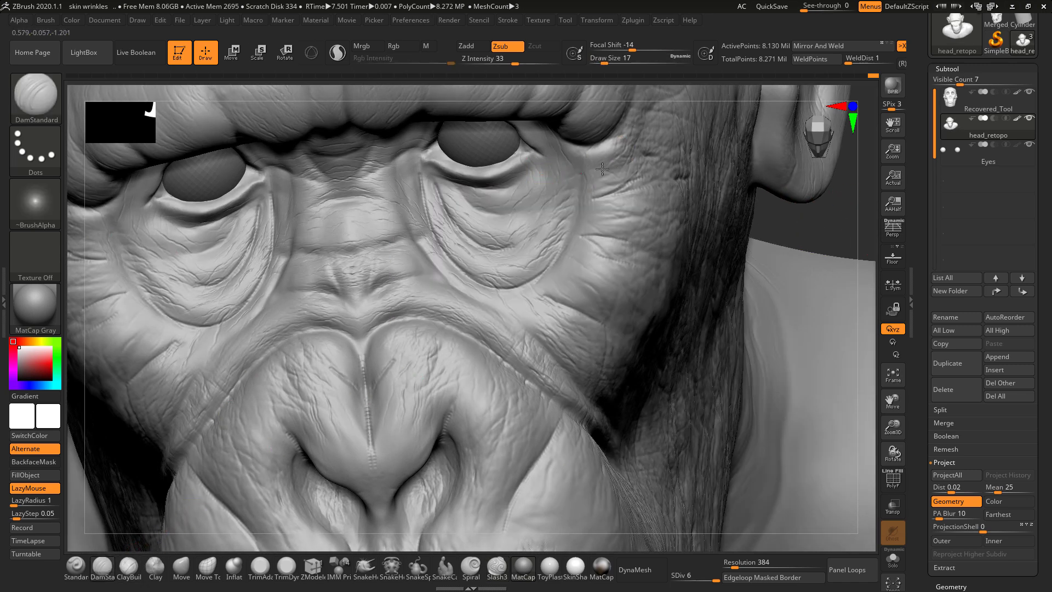
mouse_move(615, 165)
mouse_down()
mouse_move(596, 174)
mouse_move(587, 203)
mouse_move(547, 227)
mouse_move(541, 252)
mouse_up()
mouse_move(449, 212)
mouse_down()
mouse_move(461, 234)
mouse_move(490, 245)
mouse_move(481, 207)
mouse_move(505, 206)
mouse_up()
drag(422, 192, 432, 226)
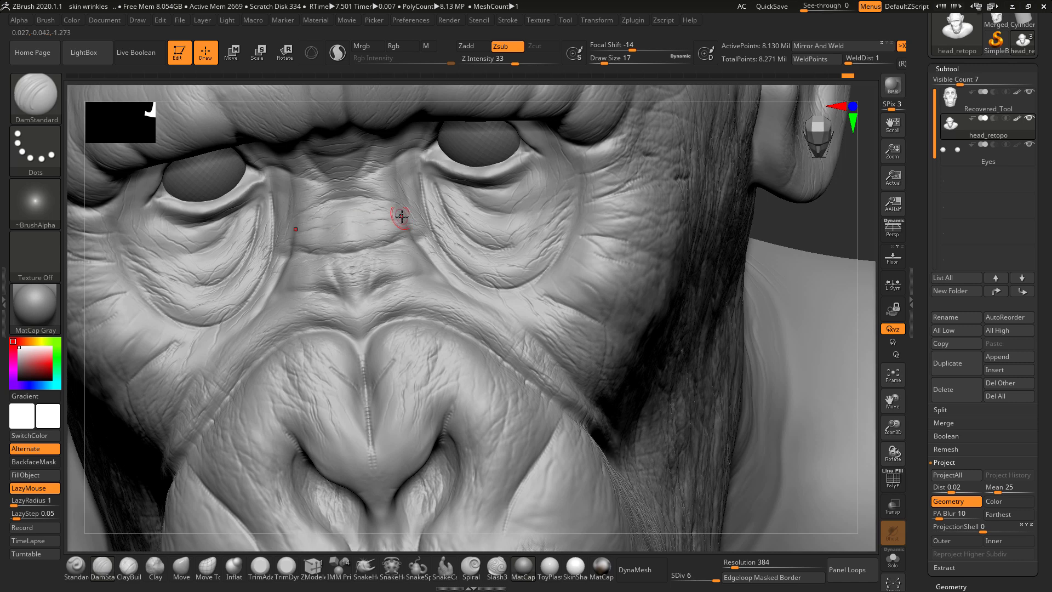
- Carve fine DamStandard wrinkles across the nose bridge and along the fold between the muzzle and cheek
right_drag(758, 251, 387, 277)
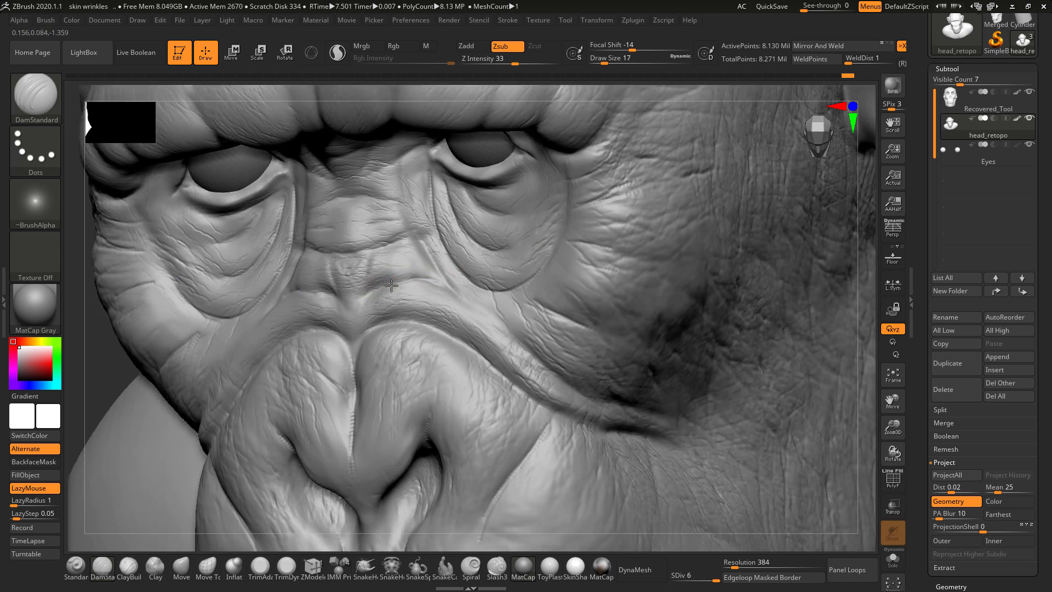
mouse_move(377, 256)
mouse_down()
mouse_move(366, 290)
mouse_move(421, 260)
mouse_move(409, 258)
mouse_up()
drag(403, 307, 428, 299)
drag(489, 322, 515, 349)
drag(444, 283, 516, 332)
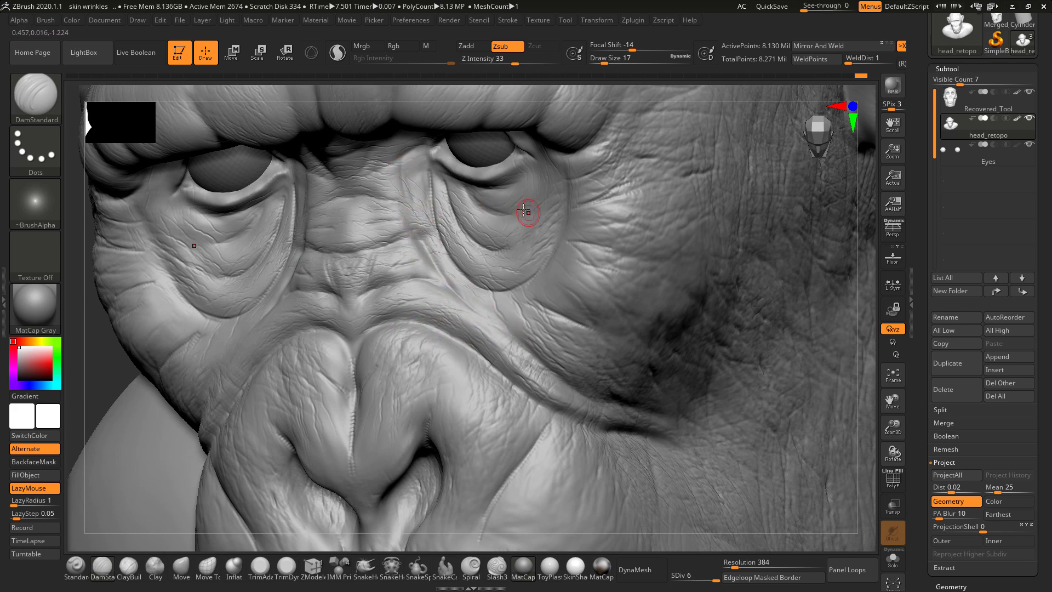
drag(112, 356, 133, 344)
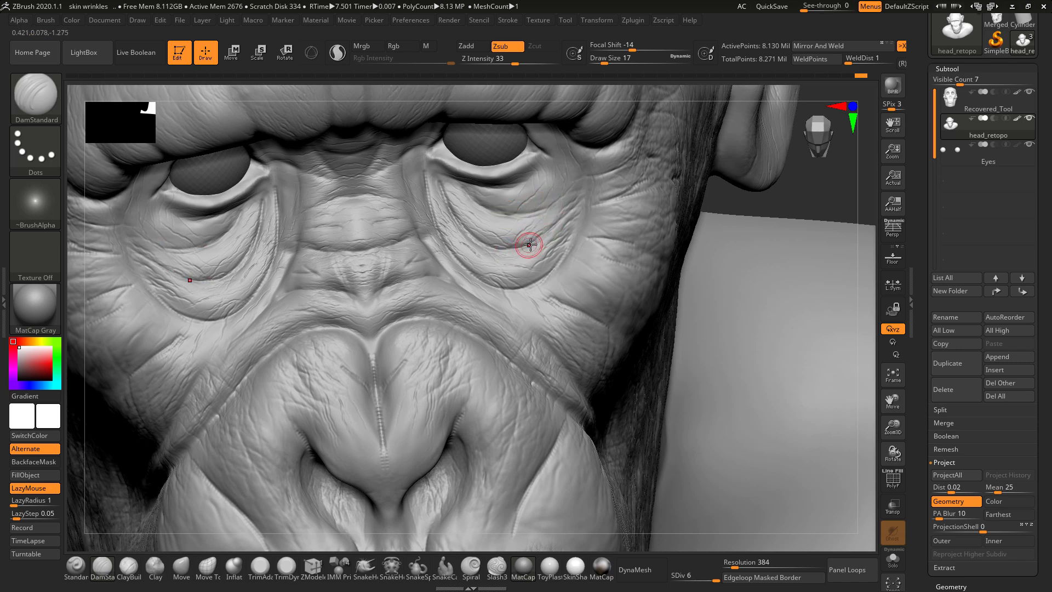
- Carve DamStandard wrinkles around the outer corner of the eye and beneath the brow ridge
drag(818, 192, 586, 181)
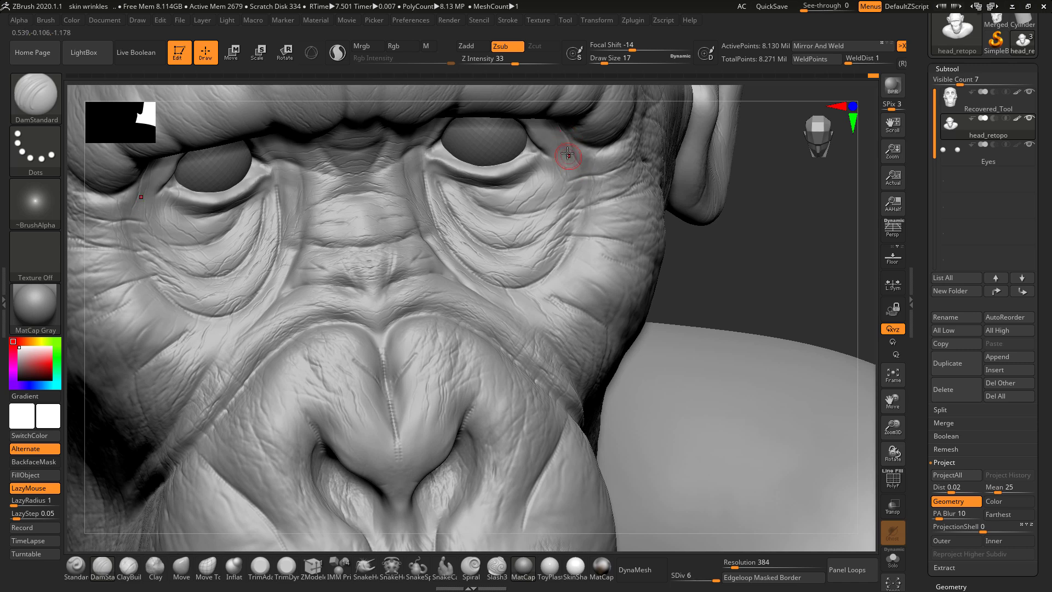
mouse_move(780, 232)
mouse_down()
mouse_move(613, 146)
mouse_move(635, 133)
mouse_up()
drag(759, 356, 671, 160)
right_drag(671, 159, 606, 143)
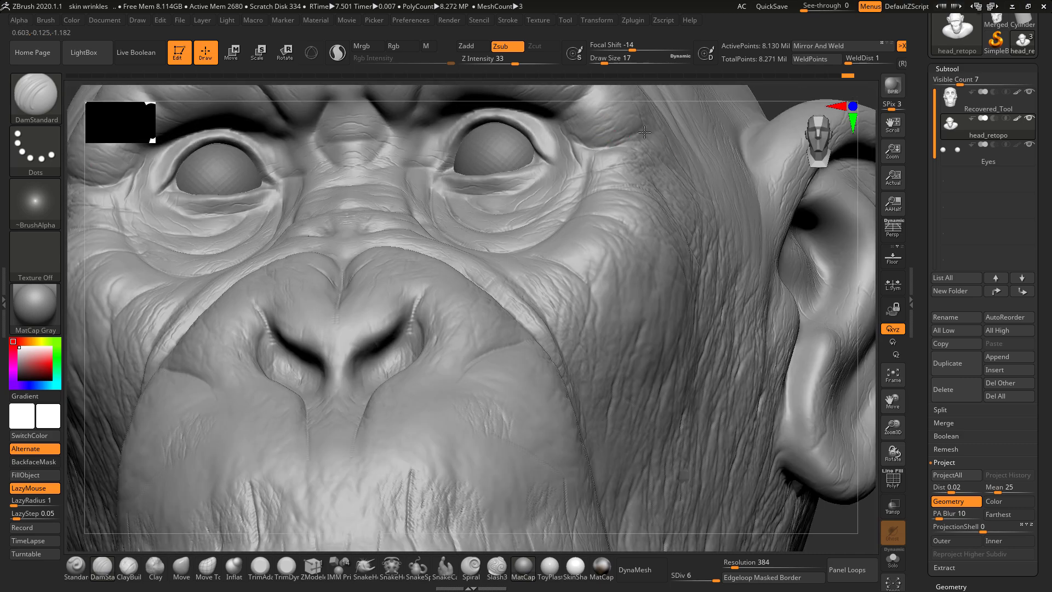
right_drag(771, 83, 619, 226)
mouse_move(525, 306)
mouse_down()
mouse_move(541, 293)
mouse_move(518, 234)
mouse_up()
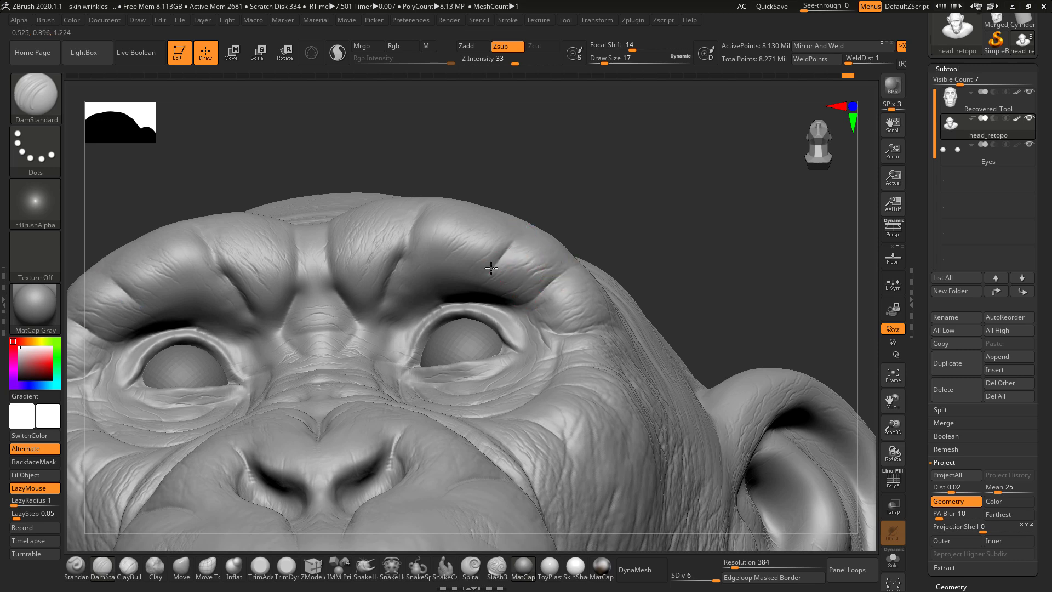
right_drag(535, 169, 435, 207)
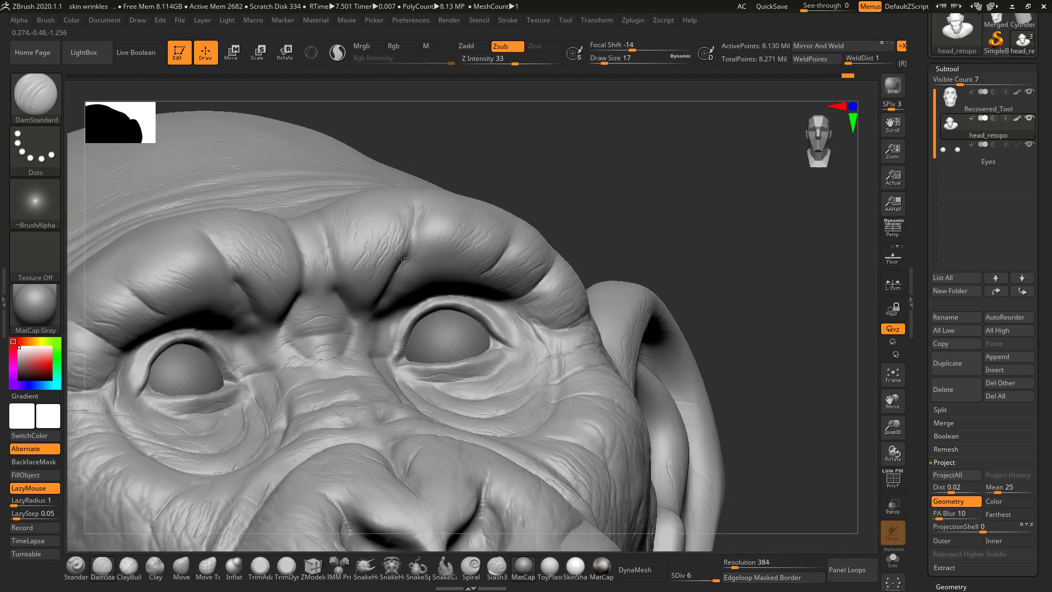
right_drag(401, 260, 452, 257)
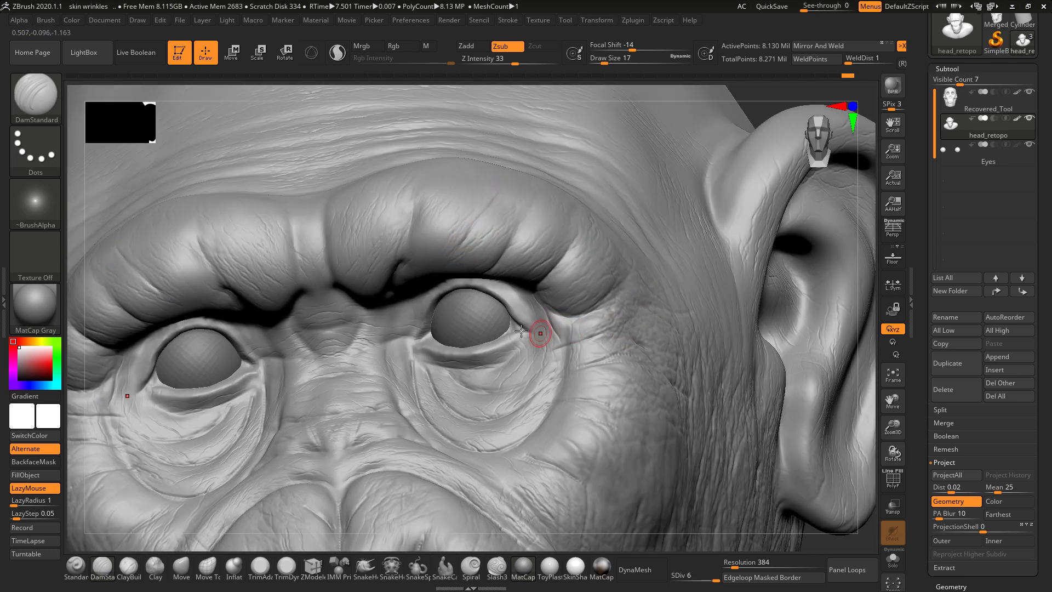
right_drag(759, 101, 445, 312)
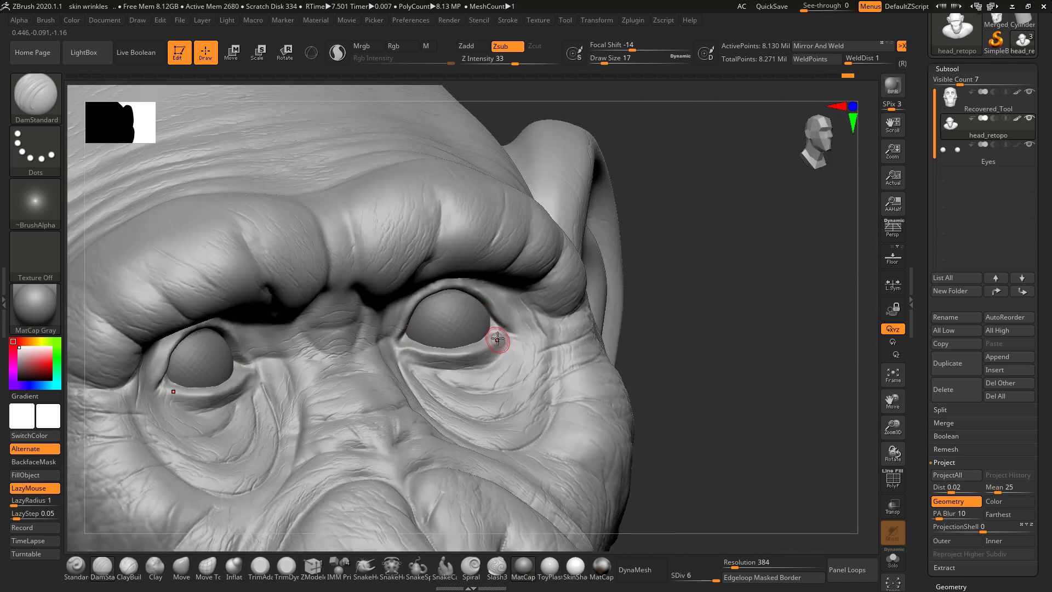
- Carve a DamStandard crease along the lower eyelid's rim between the inner and outer corners
alt+drag(701, 312, 709, 416)
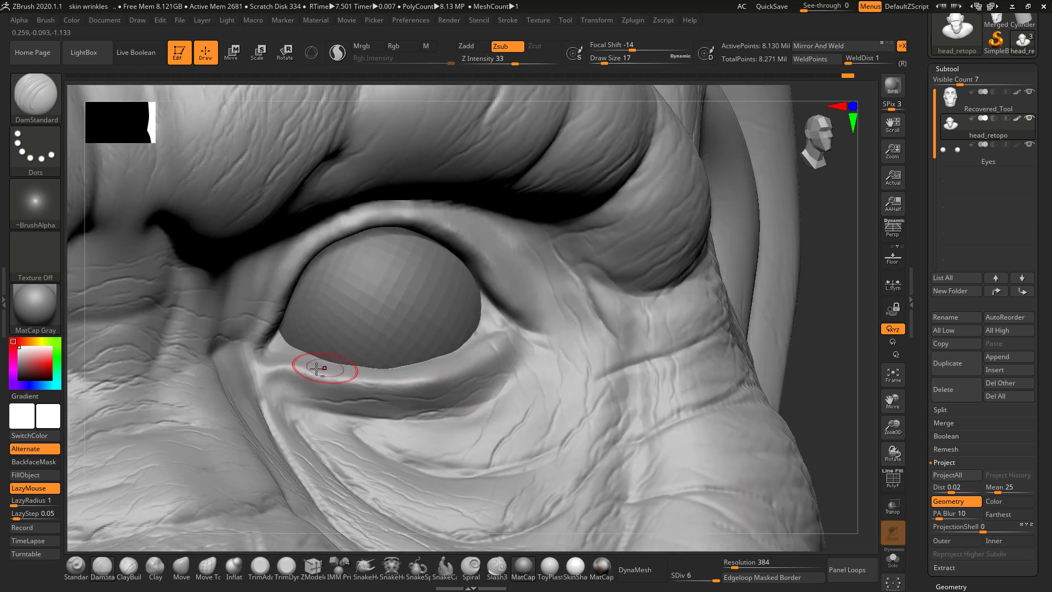
mouse_move(311, 370)
mouse_down()
mouse_move(375, 386)
mouse_move(455, 378)
mouse_move(487, 350)
mouse_up()
key(ctrl+z)
mouse_move(300, 365)
mouse_down()
mouse_move(425, 375)
mouse_move(500, 340)
mouse_up()
drag(838, 294, 810, 298)
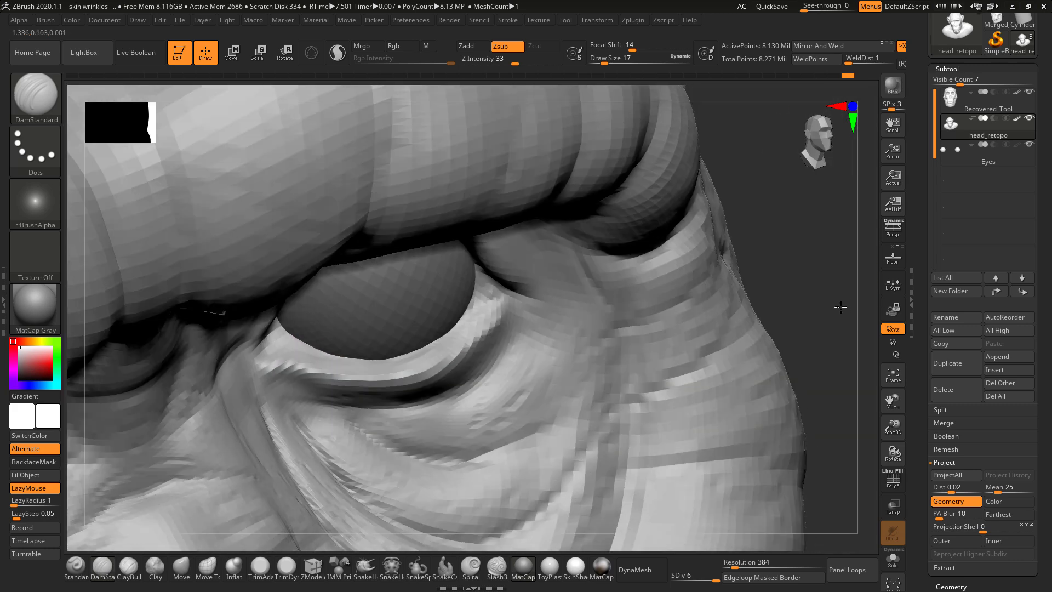
key(ctrl)
key(ctrl+z)
mouse_move(503, 304)
mouse_down()
mouse_move(439, 361)
mouse_move(459, 351)
mouse_up()
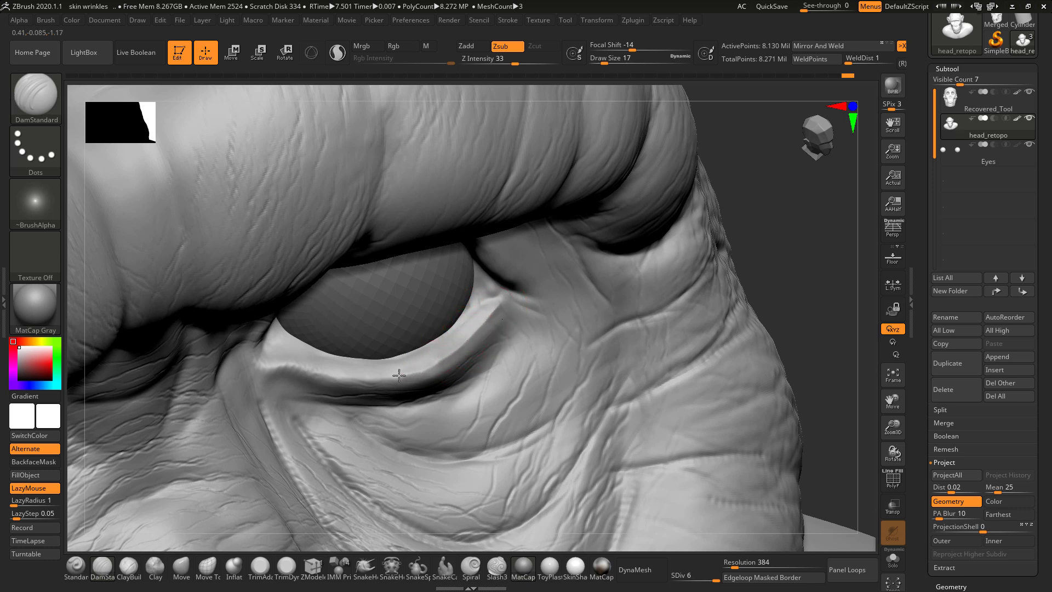
- Sharpen the lower eyelid at the inner corner and middle, and smooth its outer end
mouse_move(282, 345)
mouse_down()
mouse_move(290, 362)
mouse_move(270, 366)
mouse_move(405, 374)
mouse_move(324, 358)
mouse_move(282, 371)
mouse_move(294, 366)
mouse_up()
mouse_move(380, 377)
mouse_down()
mouse_move(411, 364)
mouse_move(363, 363)
mouse_move(341, 383)
mouse_move(382, 381)
mouse_up()
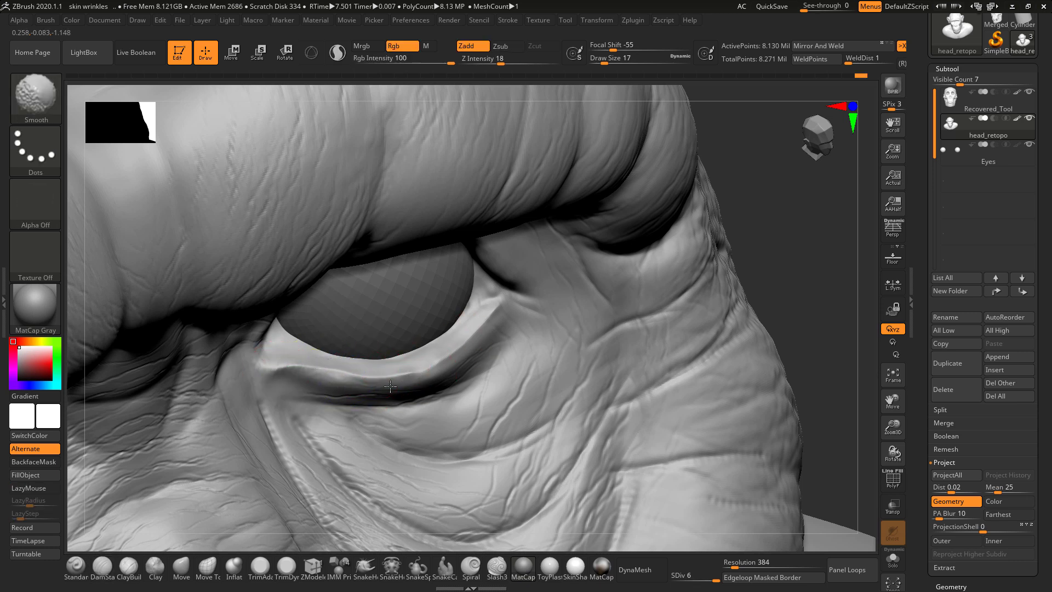
shift+drag(486, 331, 495, 316)
mouse_move(283, 367)
mouse_down()
mouse_move(259, 362)
mouse_move(265, 343)
mouse_move(255, 350)
mouse_move(270, 370)
mouse_up()
key(ctrl)
- Define the upper eyelid's edge with DamStandard from the inner corner over the eyeball and smooth it
drag(734, 236, 643, 188)
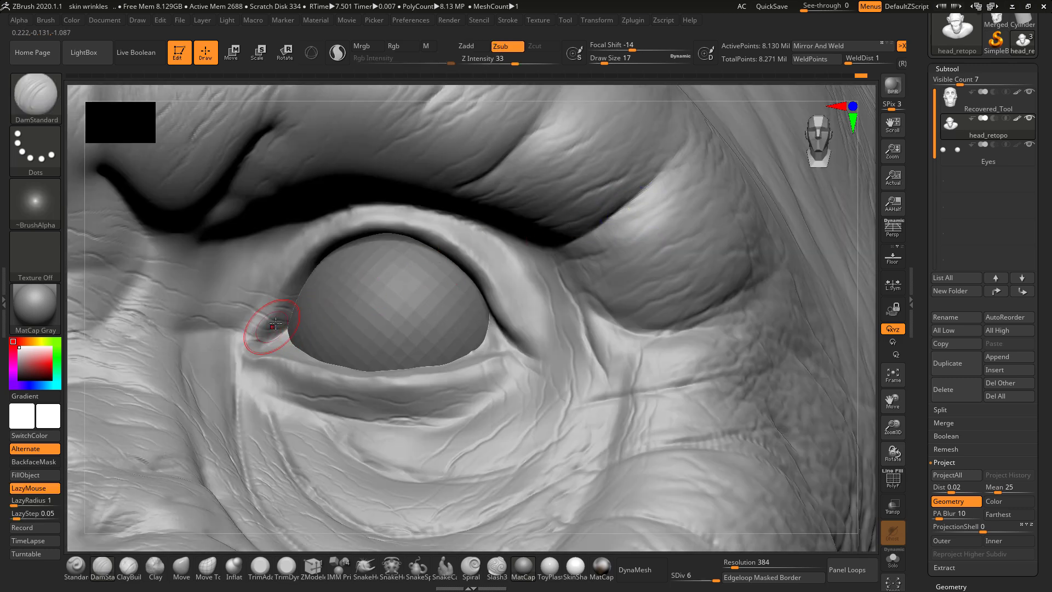
mouse_move(268, 316)
mouse_down()
mouse_move(283, 282)
mouse_move(348, 229)
mouse_move(427, 231)
mouse_move(478, 276)
mouse_move(469, 223)
mouse_move(526, 343)
mouse_move(450, 241)
mouse_move(463, 258)
mouse_move(445, 296)
mouse_up()
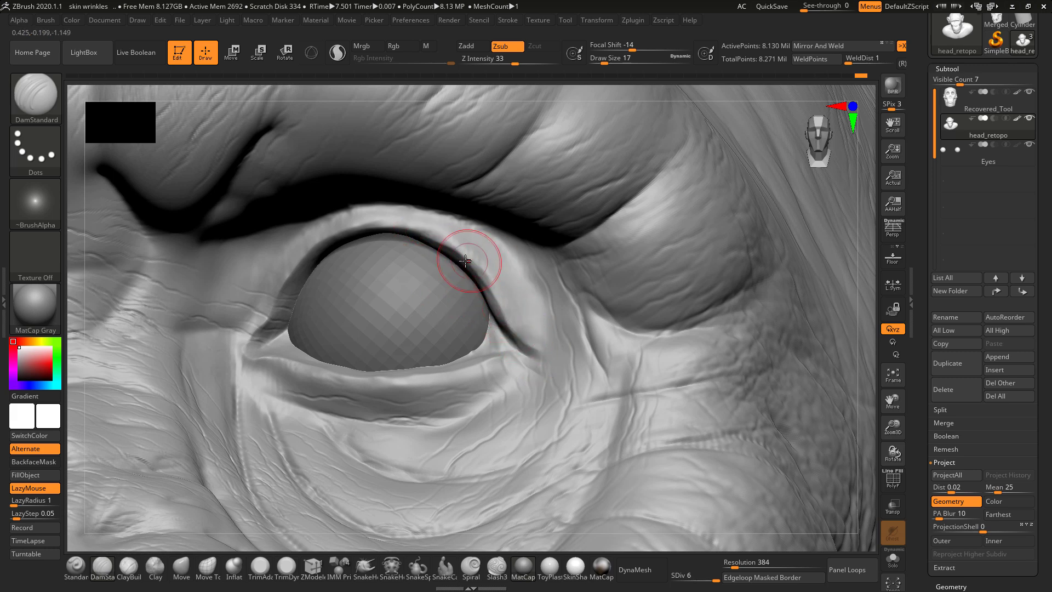
key(shift)
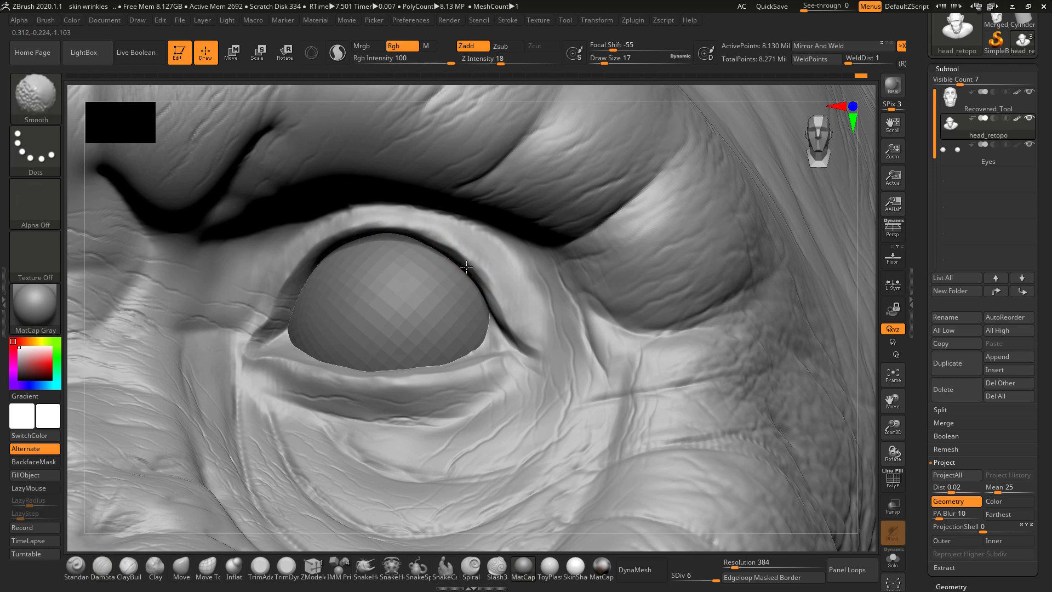
shift+drag(320, 241, 264, 284)
- Deepen the inner and outer corners of the eye with short DamStandard strokes
drag(861, 219, 481, 258)
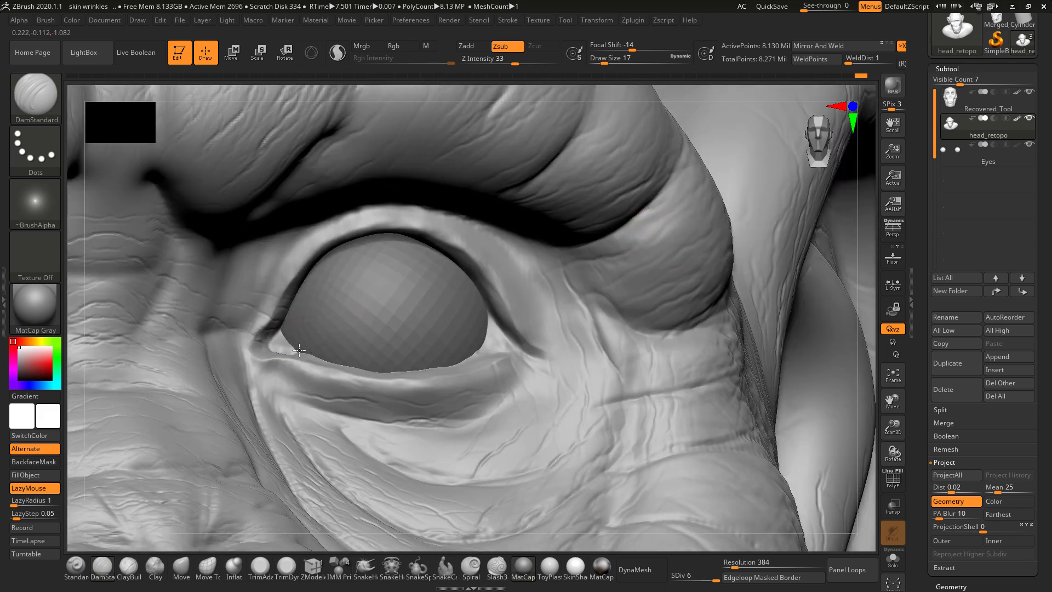
drag(275, 332, 259, 342)
drag(518, 342, 489, 322)
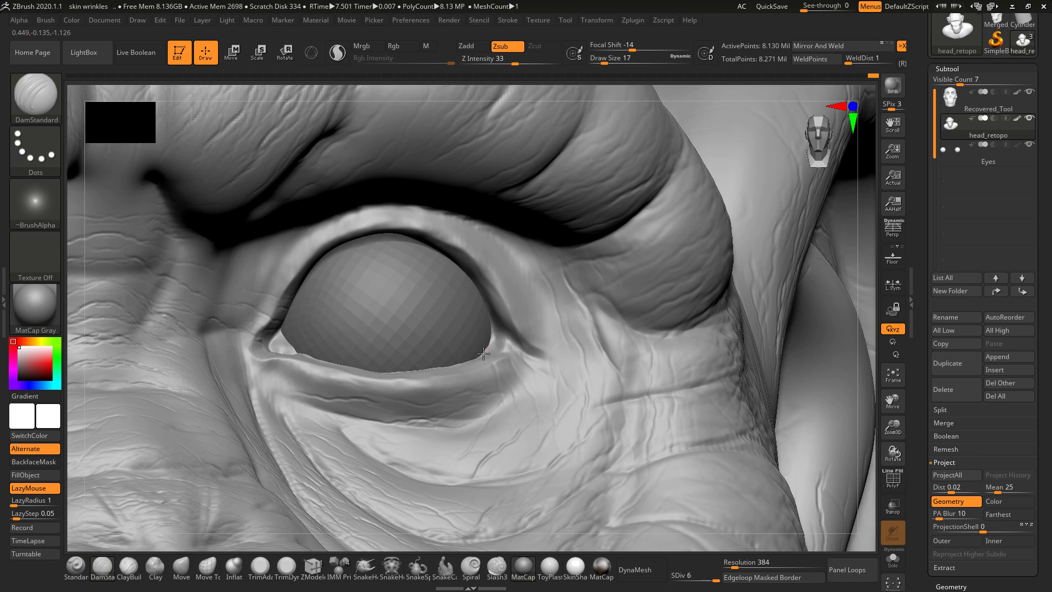
drag(499, 338, 524, 353)
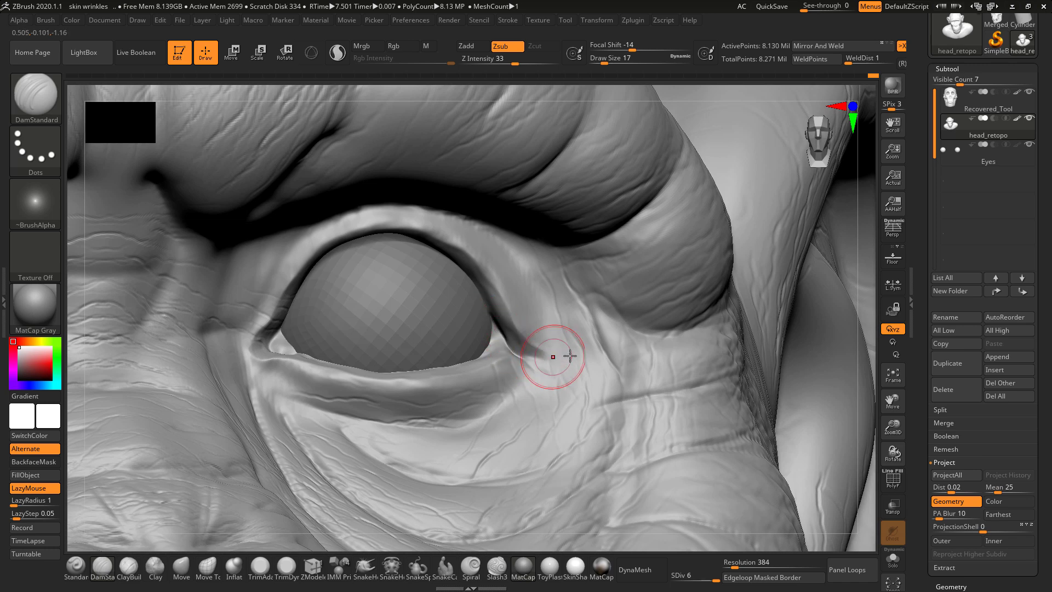
- Refine the junction of the eyelids at the outer corner with DamStandard and smooth the surrounding lid
mouse_move(861, 296)
mouse_down()
mouse_move(548, 323)
mouse_move(448, 324)
mouse_move(423, 305)
mouse_up()
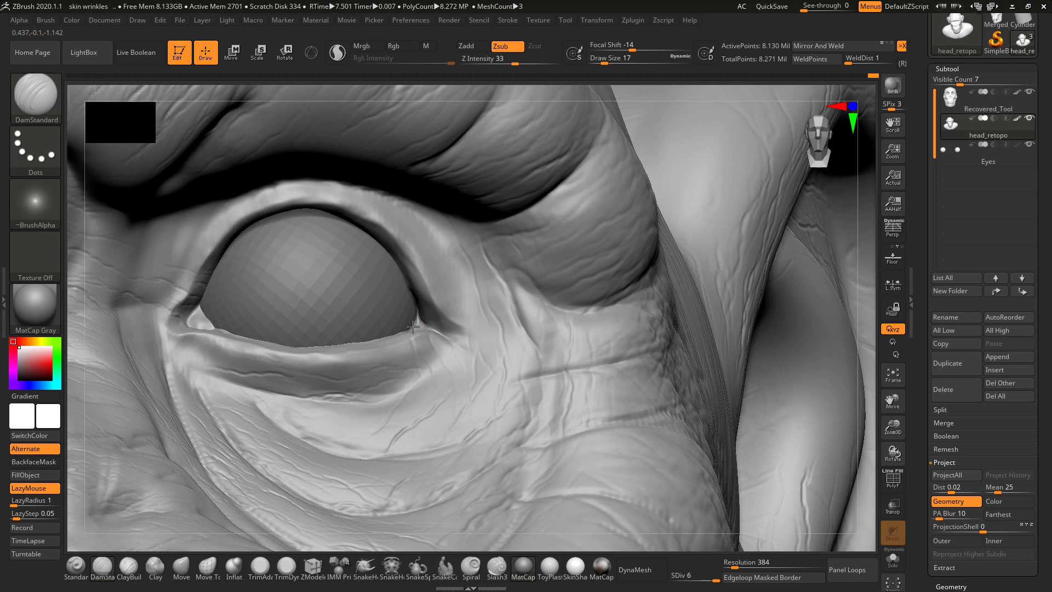
drag(749, 89, 700, 94)
right_drag(699, 94, 606, 153)
key(shift)
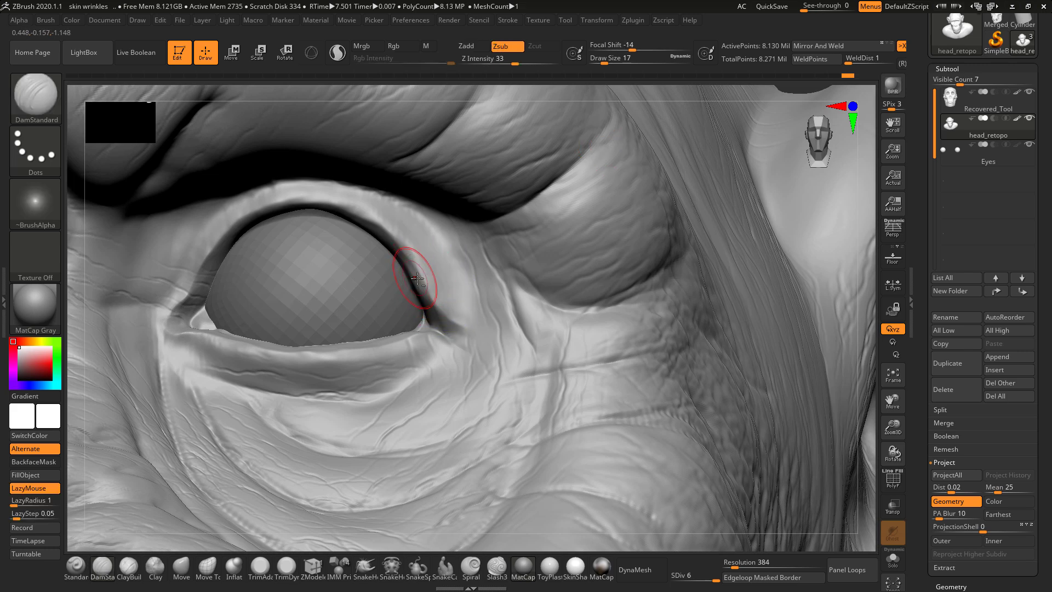
- Build up the upper eyelid's rim toward the outer corner with ClayBuildup at draw size 12 and smooth it
right_drag(630, 96, 450, 247)
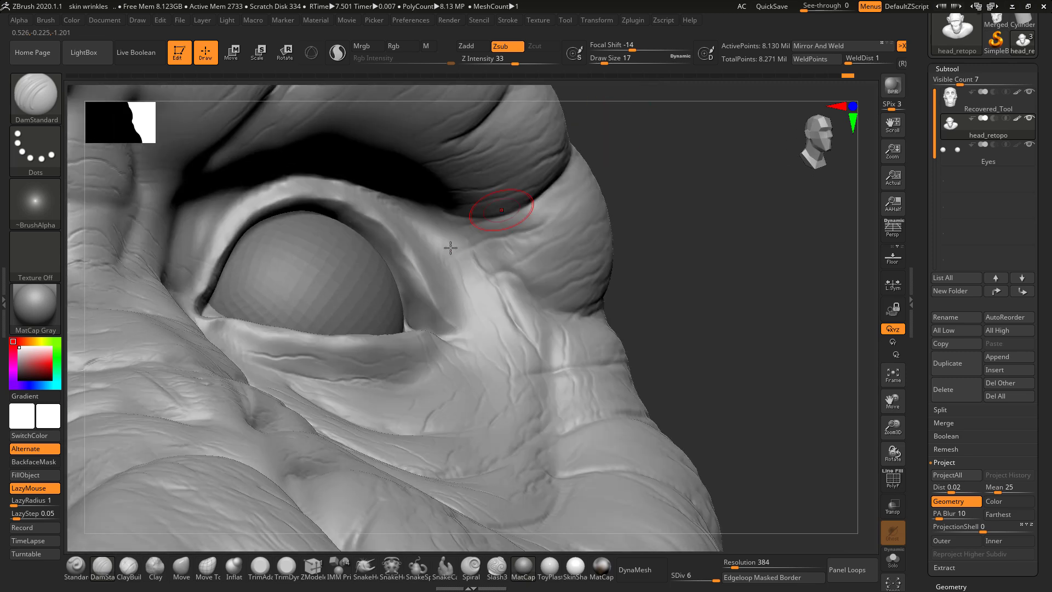
click(128, 566)
key(space)
mouse_move(258, 227)
mouse_down()
mouse_move(320, 202)
mouse_move(351, 220)
mouse_up()
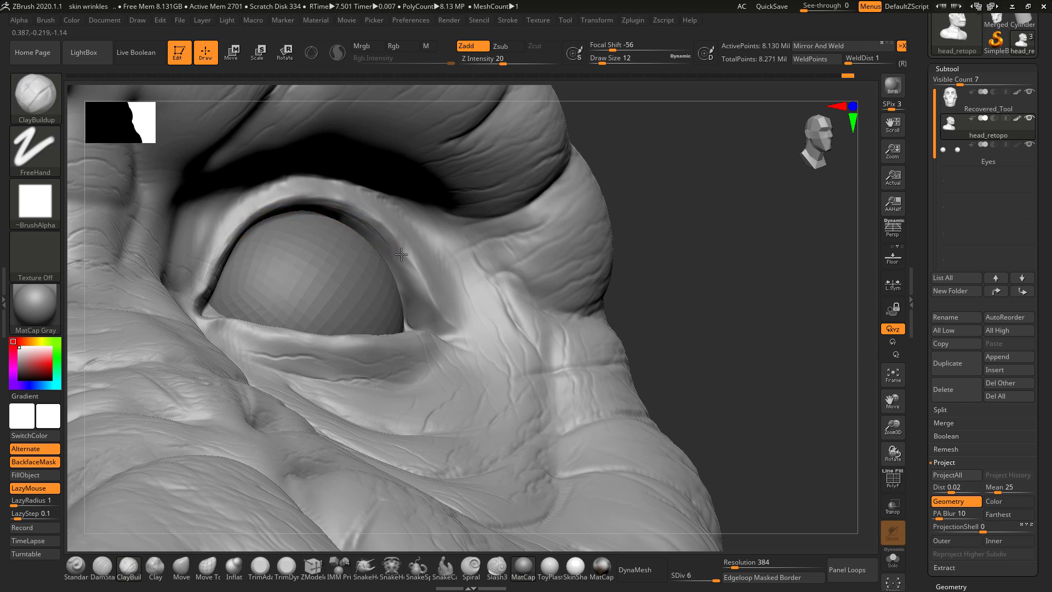
drag(414, 283, 436, 317)
key(shift)
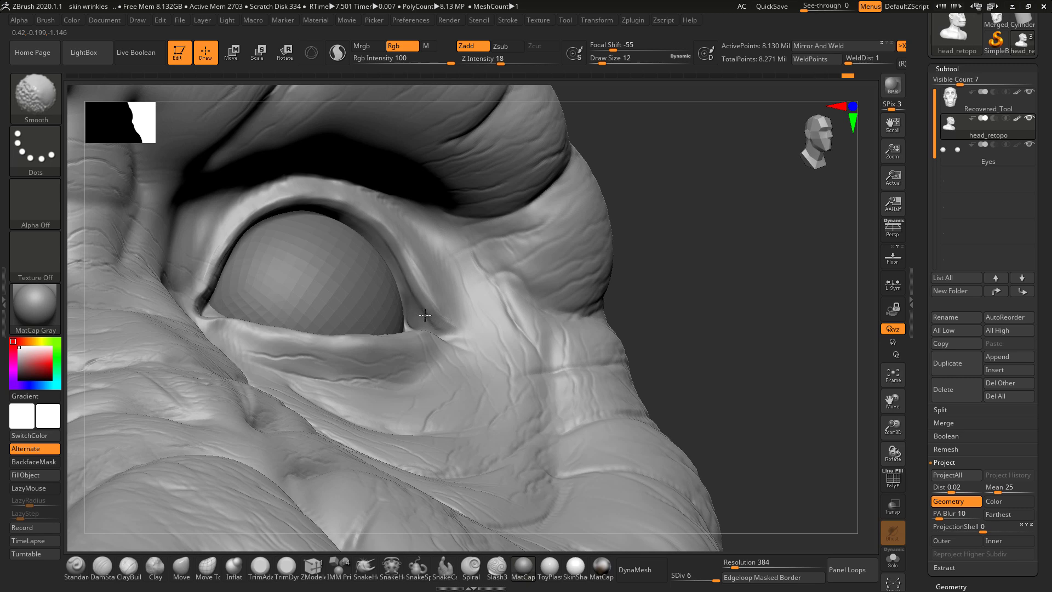
drag(678, 233, 591, 260)
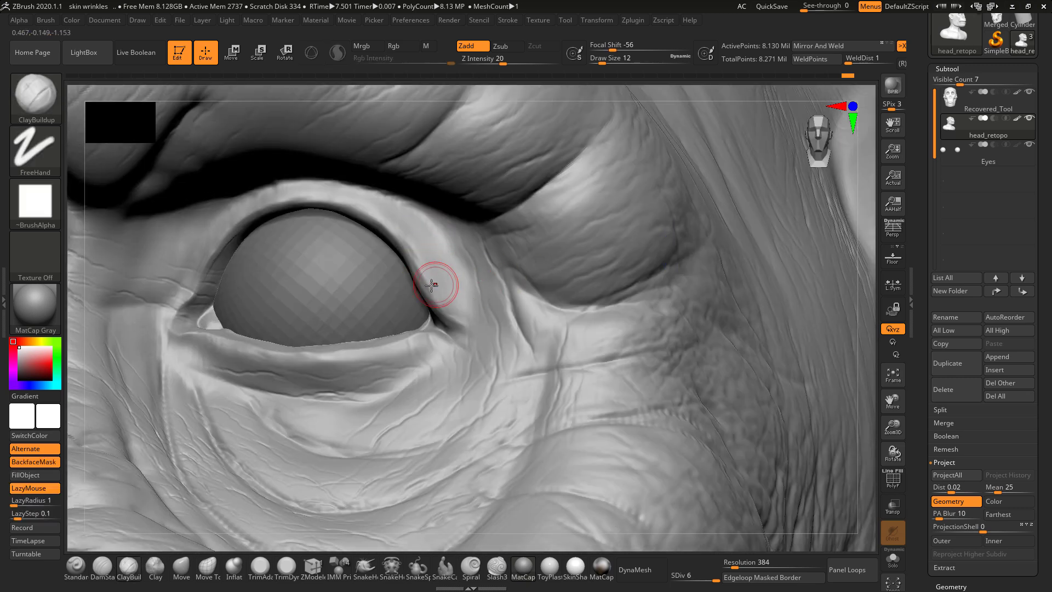
key(shift)
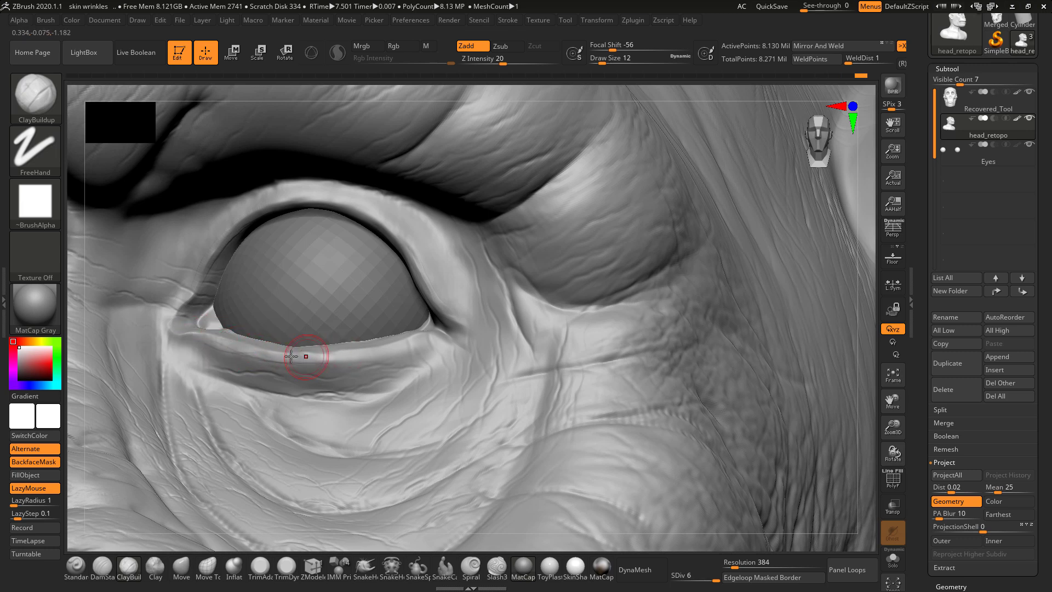
- Build up the lower eyelid's rim along the eyeball with ClayBuildup at draw size 12 and smooth it
drag(331, 353, 421, 343)
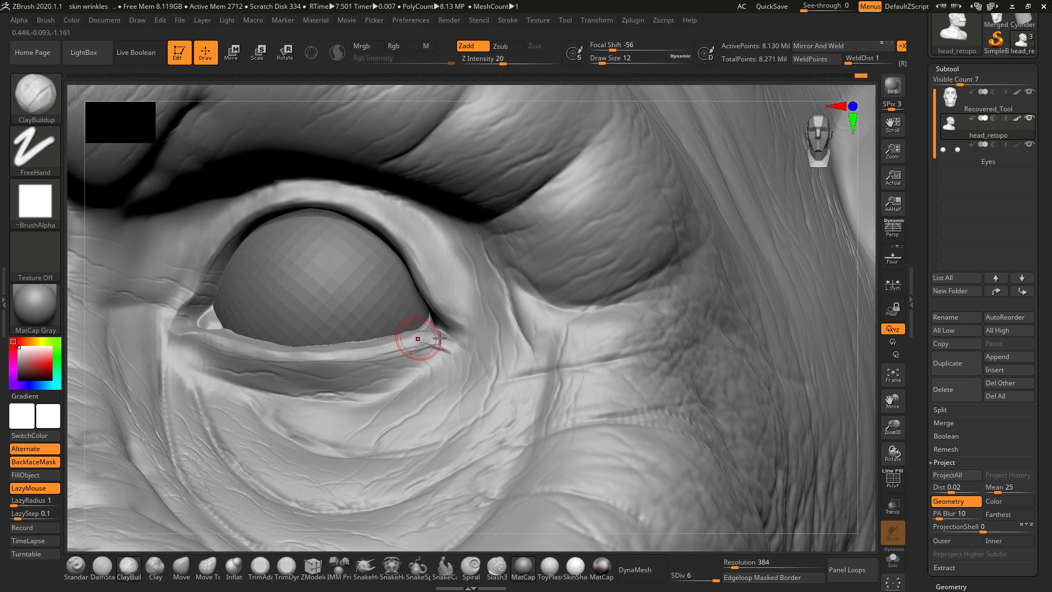
key(shift)
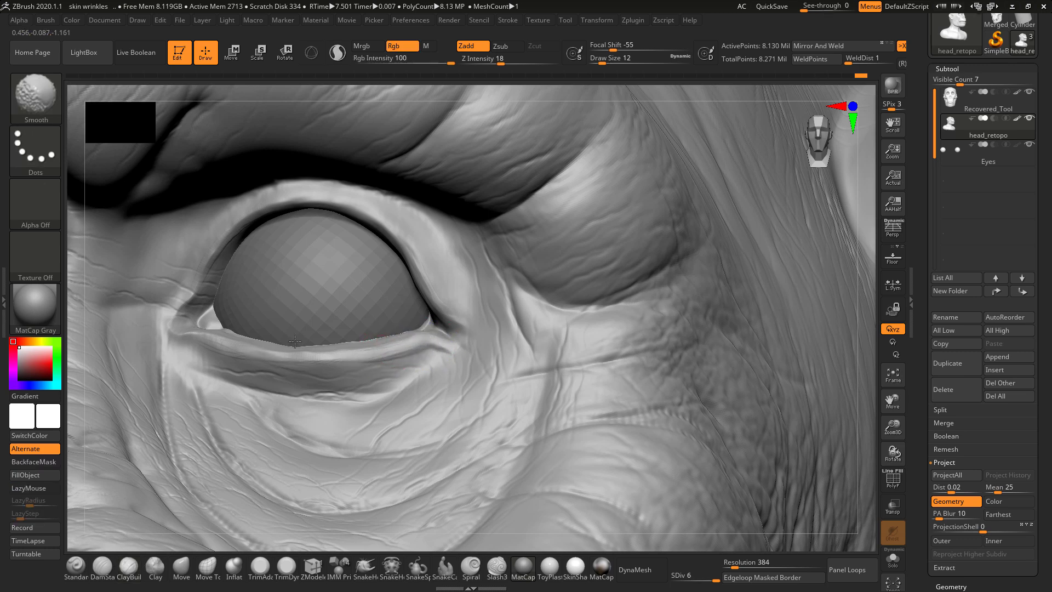
mouse_move(450, 103)
right_down()
mouse_move(463, 139)
mouse_move(446, 164)
right_up()
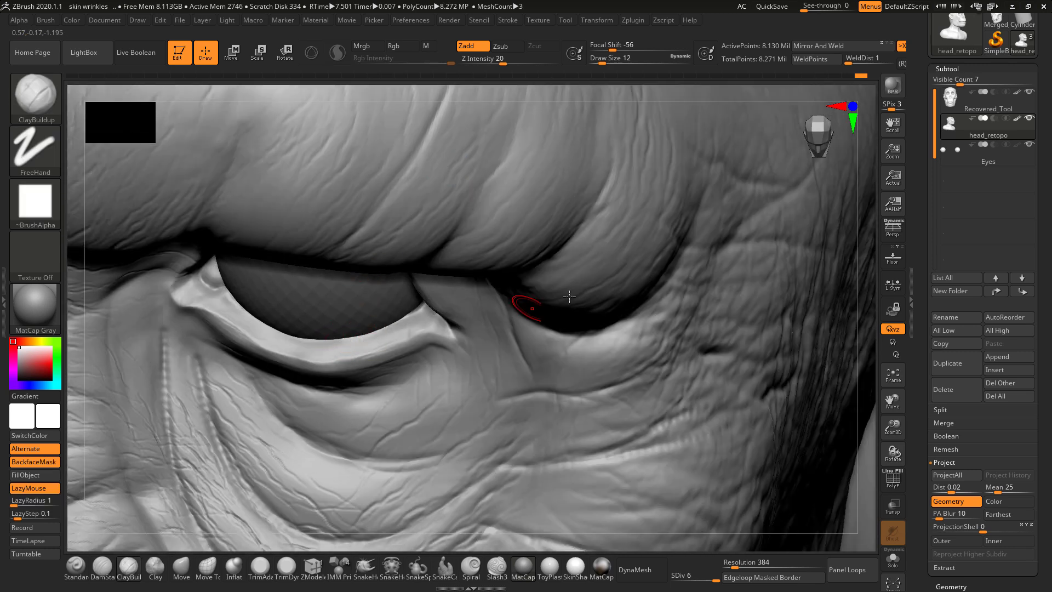
mouse_move(728, 263)
right_down()
mouse_move(714, 211)
mouse_move(734, 267)
right_up()
right_drag(737, 210, 737, 167)
mouse_move(723, 235)
ctrl+right_down()
mouse_move(706, 279)
mouse_move(741, 174)
mouse_move(719, 219)
ctrl+right_up()
mouse_move(691, 263)
alt+right_down()
mouse_move(749, 213)
mouse_move(735, 294)
mouse_move(721, 205)
mouse_move(739, 167)
mouse_move(740, 207)
mouse_move(743, 170)
mouse_move(741, 200)
mouse_move(716, 218)
mouse_move(716, 171)
mouse_move(714, 215)
mouse_move(700, 160)
mouse_move(689, 252)
alt+right_up()
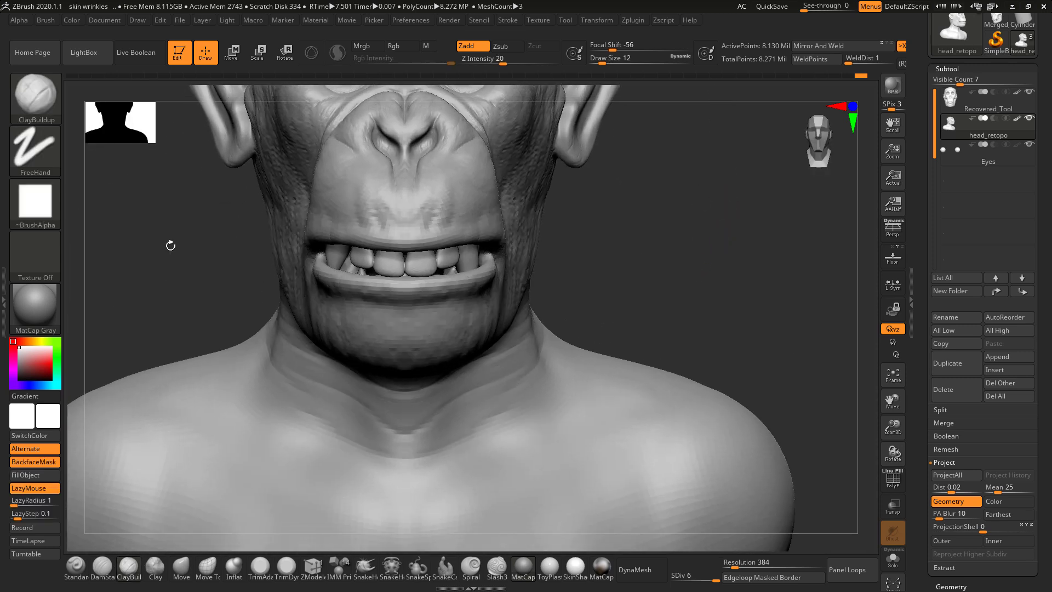
- Set the Standard brush to draw size 239 and try its wrinkle alpha as a DragRect stamp on the upper chest
alt+drag(170, 245, 75, 227)
mouse_move(697, 228)
mouse_down()
mouse_move(662, 216)
mouse_move(682, 268)
mouse_move(743, 286)
mouse_move(559, 206)
mouse_up()
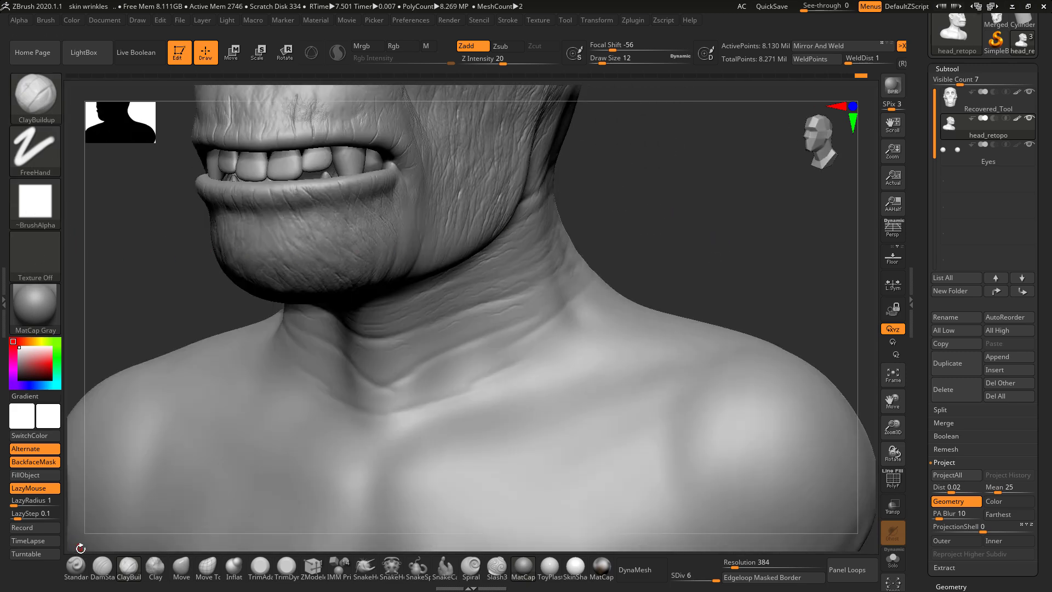
click(76, 572)
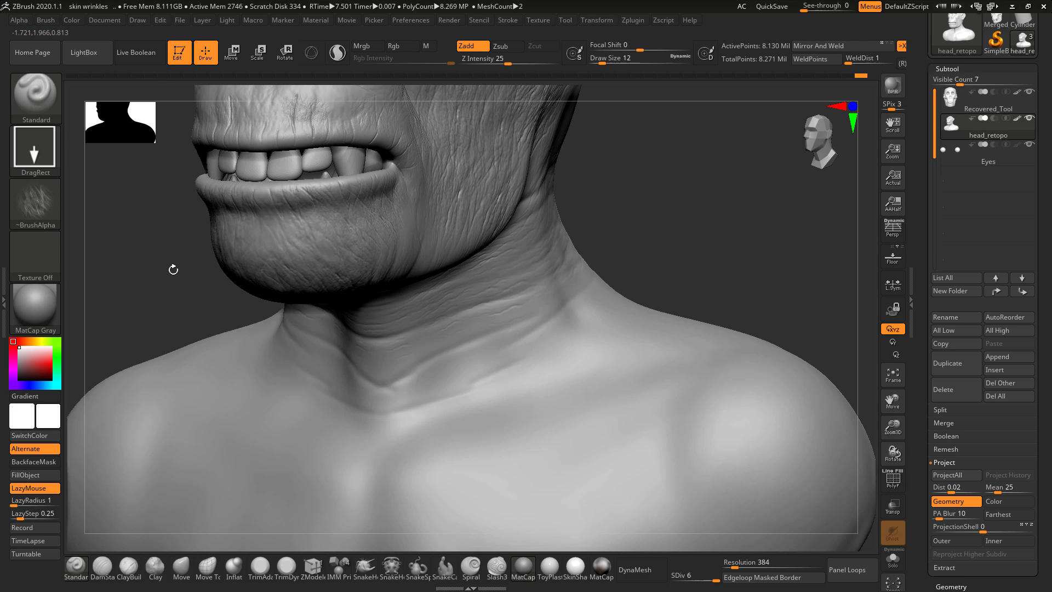
click(35, 148)
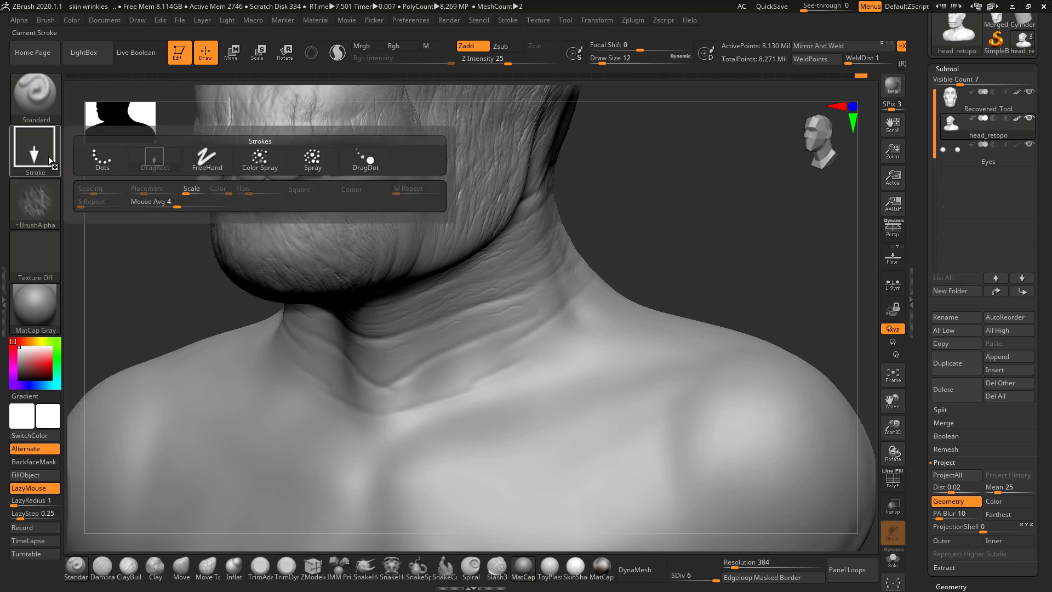
click(35, 202)
key(space)
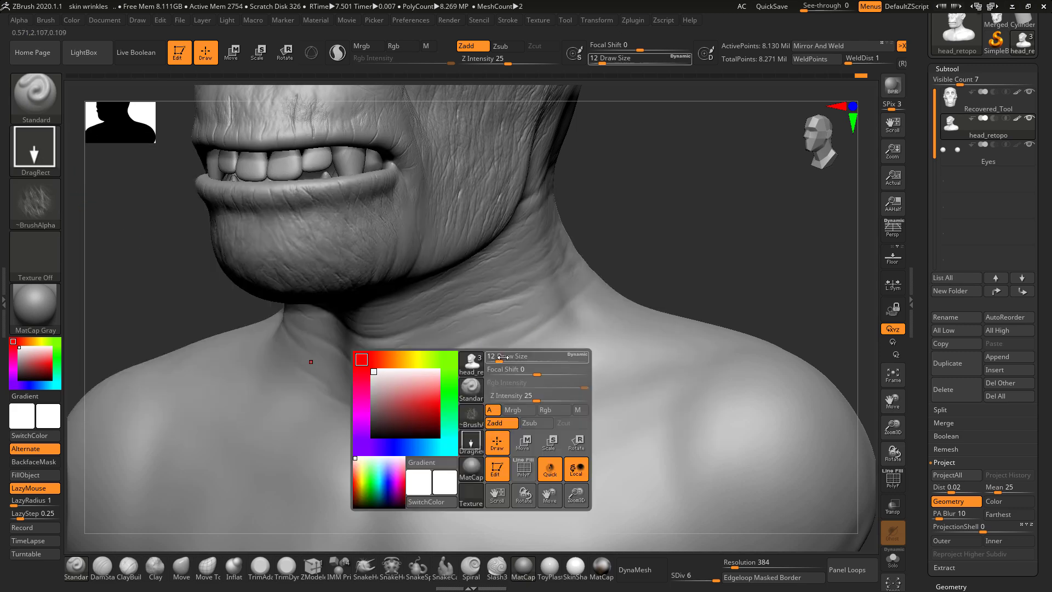
drag(511, 359, 538, 360)
drag(444, 414, 423, 455)
drag(726, 219, 672, 246)
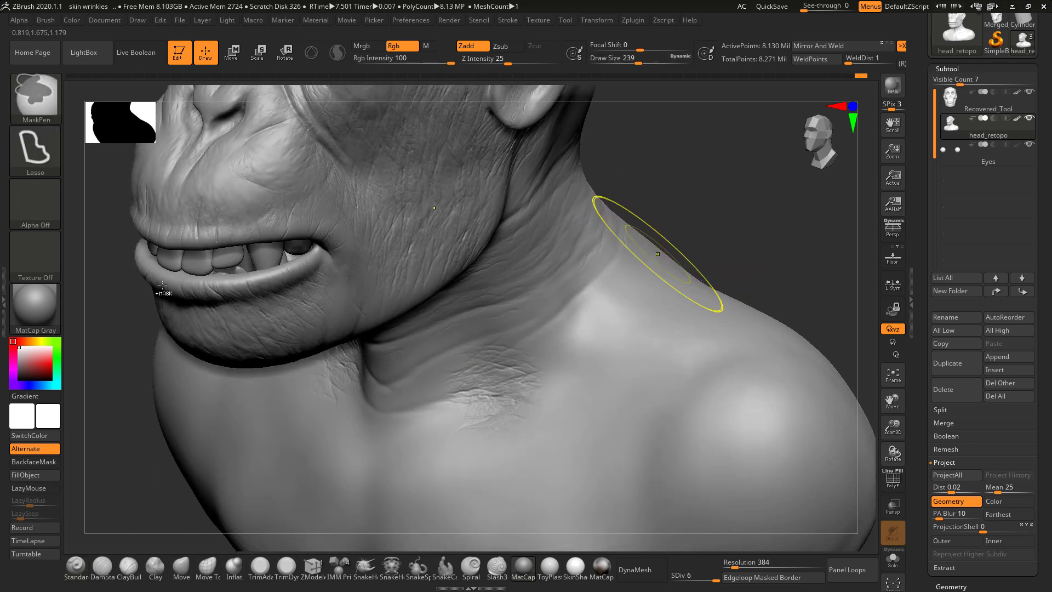
- Set up the Standard brush with Alpha 58, the Spray stroke and a Z intensity of 12 for neck and body wrinkles
click(32, 199)
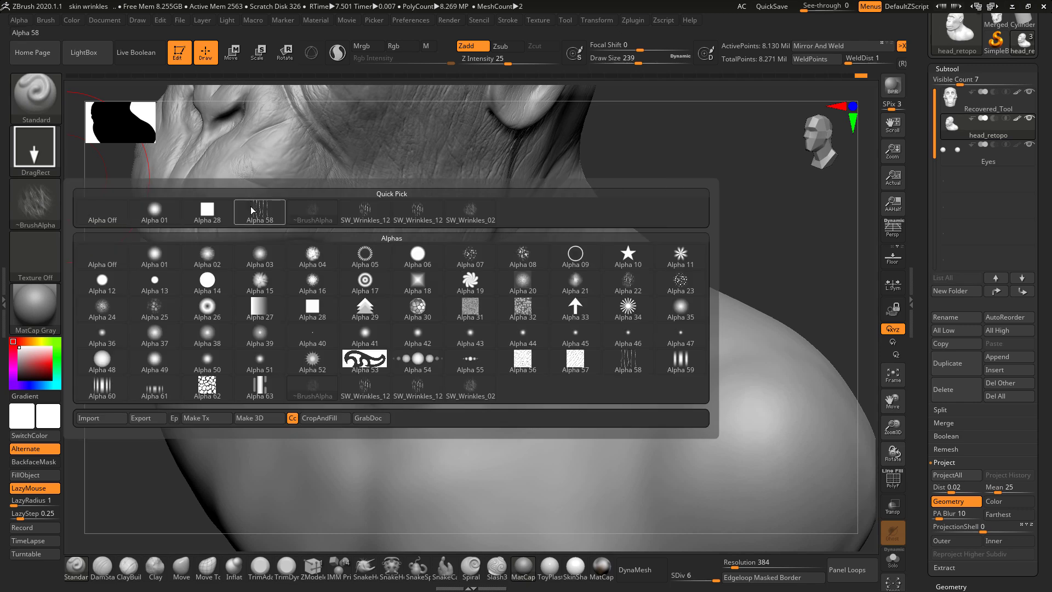
mouse_move(256, 215)
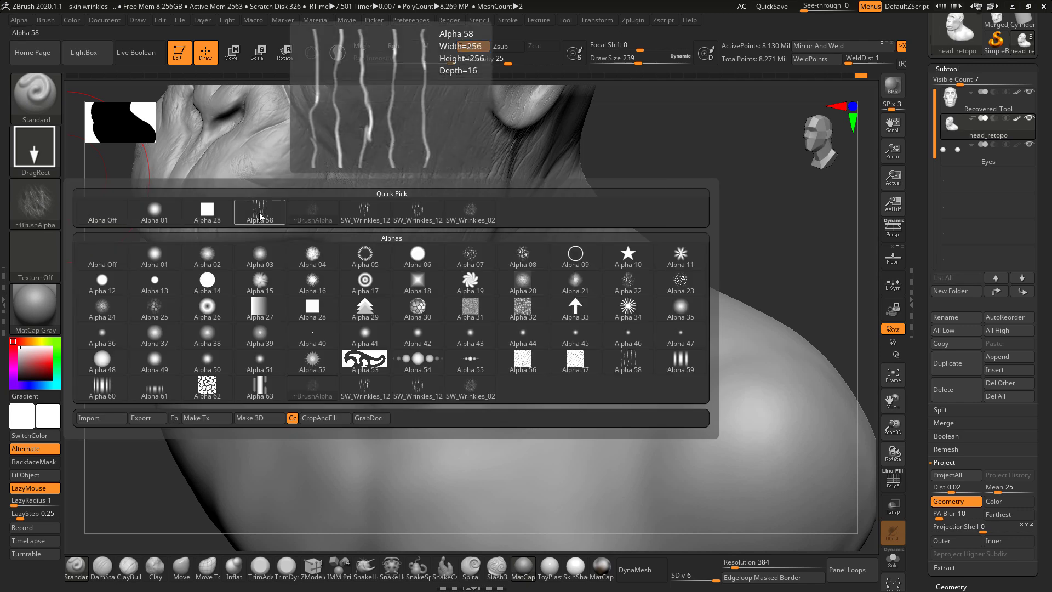
click(263, 220)
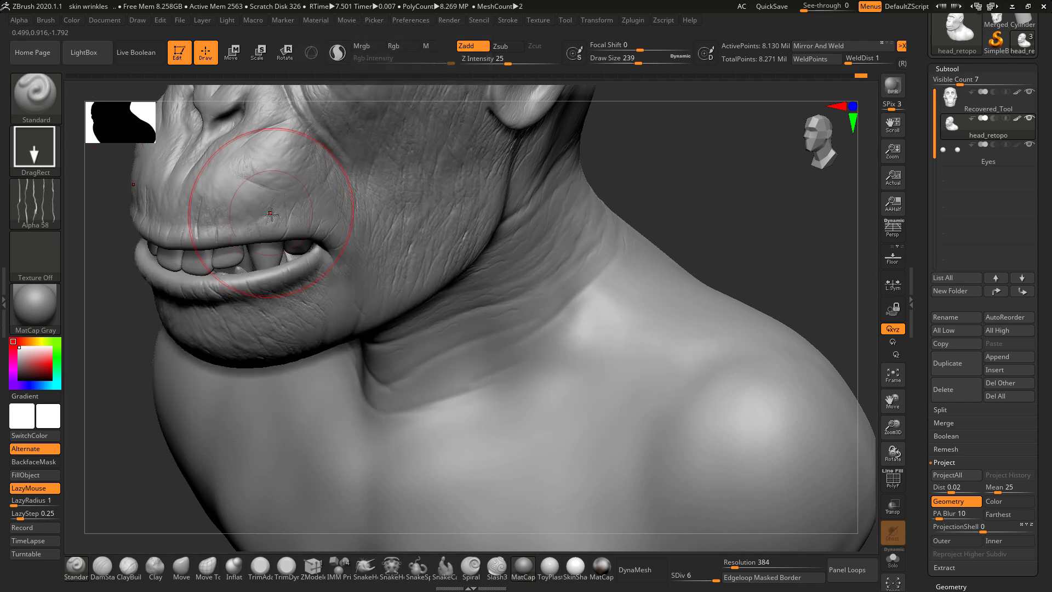
drag(545, 252, 539, 291)
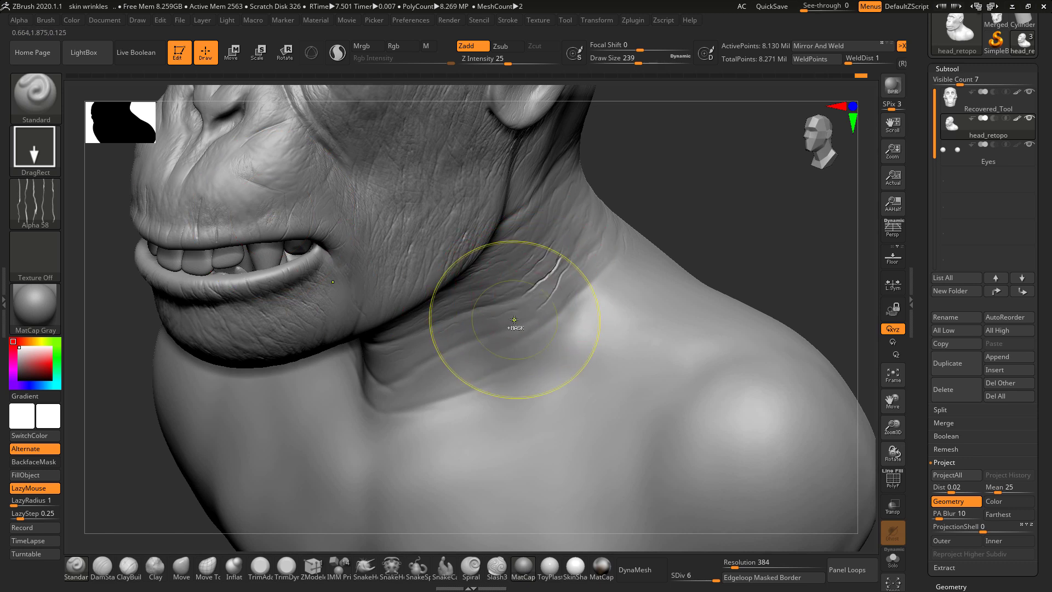
key(ctrl+z)
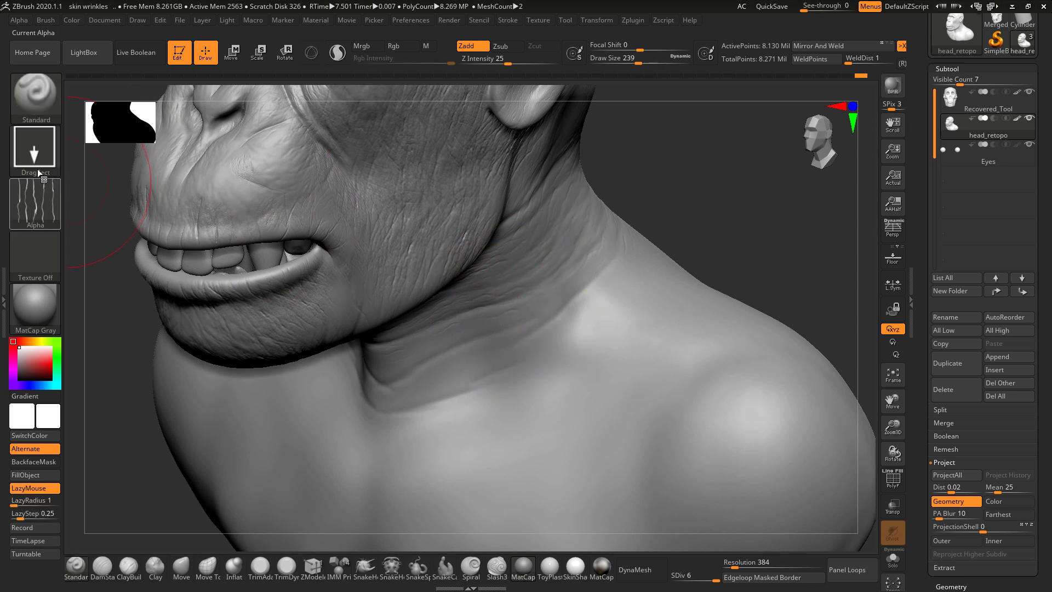
click(36, 146)
click(310, 163)
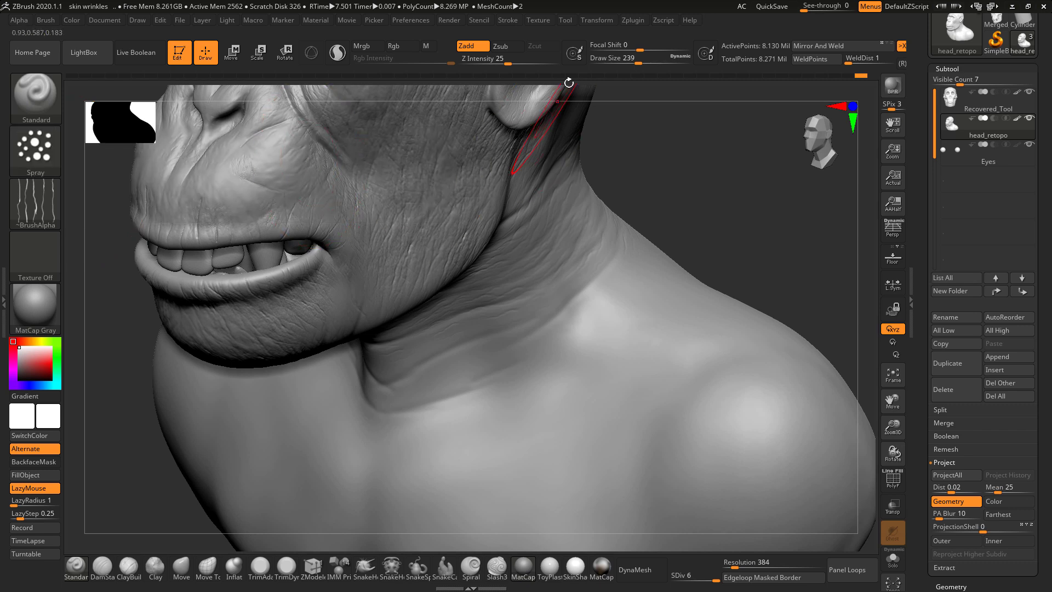
drag(499, 62, 493, 62)
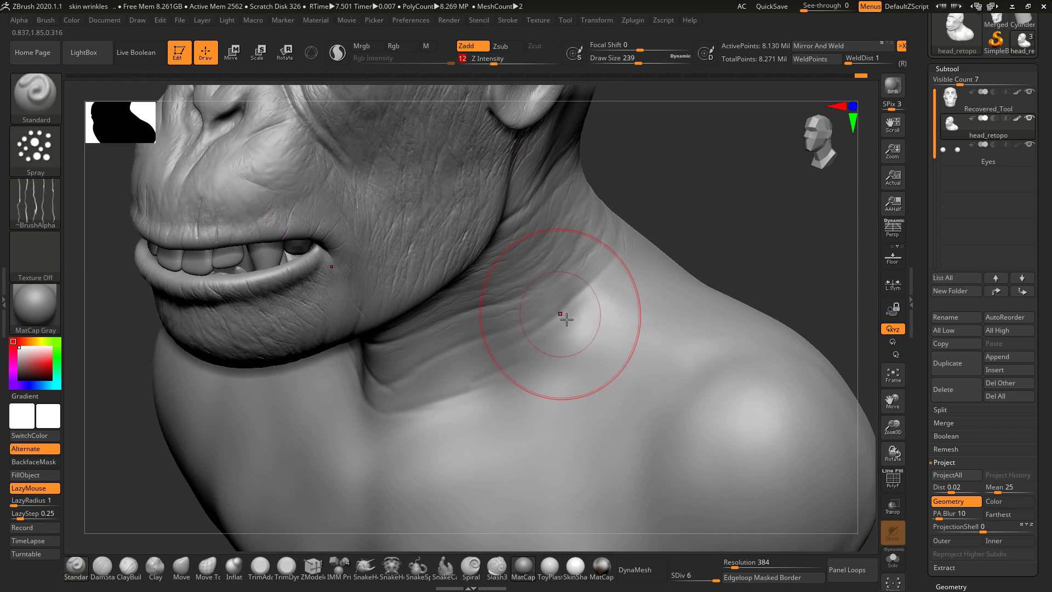
- Spray fine wrinkles over the base of the neck, the collarbone and the upper chest
mouse_move(608, 289)
mouse_down()
mouse_move(549, 331)
mouse_move(564, 305)
mouse_move(523, 319)
mouse_up()
drag(484, 363, 461, 376)
mouse_move(719, 195)
alt+mouse_down()
mouse_move(681, 173)
mouse_move(721, 195)
alt+mouse_up()
mouse_move(615, 285)
mouse_down()
mouse_move(548, 305)
mouse_move(627, 451)
mouse_up()
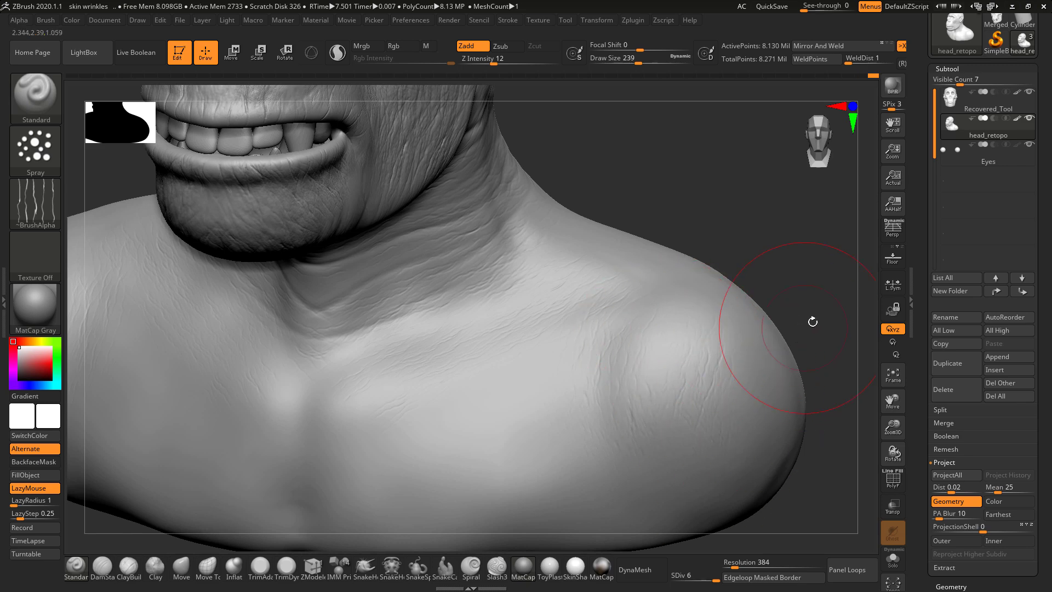
- Spray fine wrinkles over the front and outer side of the shoulder
mouse_move(814, 317)
mouse_down()
mouse_move(729, 319)
mouse_move(781, 448)
mouse_up()
drag(679, 329, 739, 430)
drag(748, 299, 843, 387)
mouse_move(785, 250)
mouse_down()
mouse_move(824, 284)
mouse_move(855, 408)
mouse_up()
mouse_move(326, 393)
alt+mouse_down()
mouse_move(263, 364)
mouse_move(241, 274)
alt+mouse_up()
mouse_move(670, 400)
mouse_down()
mouse_move(353, 424)
mouse_move(594, 300)
mouse_move(583, 298)
mouse_move(663, 173)
mouse_up()
mouse_move(691, 328)
mouse_down()
mouse_move(697, 373)
mouse_move(698, 350)
mouse_up()
mouse_move(702, 254)
mouse_down()
mouse_move(706, 232)
mouse_move(735, 210)
mouse_move(647, 198)
mouse_up()
- Spray wrinkles down the upper back below the nape, undoing one stray stroke
drag(669, 178, 673, 222)
drag(543, 228, 542, 316)
drag(652, 211, 626, 213)
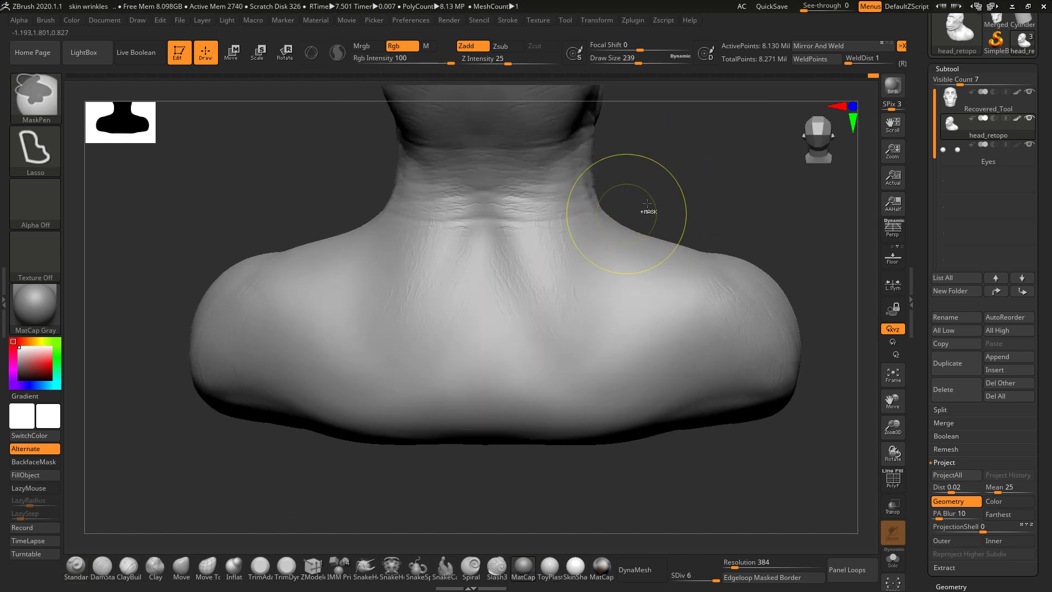
key(ctrl+z)
alt+drag(511, 228, 565, 328)
mouse_move(521, 245)
alt+mouse_down()
mouse_move(563, 298)
mouse_move(573, 339)
alt+mouse_up()
alt+drag(578, 235, 584, 305)
drag(728, 210, 696, 211)
mouse_move(665, 294)
alt+mouse_down()
mouse_move(696, 408)
mouse_move(725, 356)
mouse_move(687, 343)
alt+mouse_up()
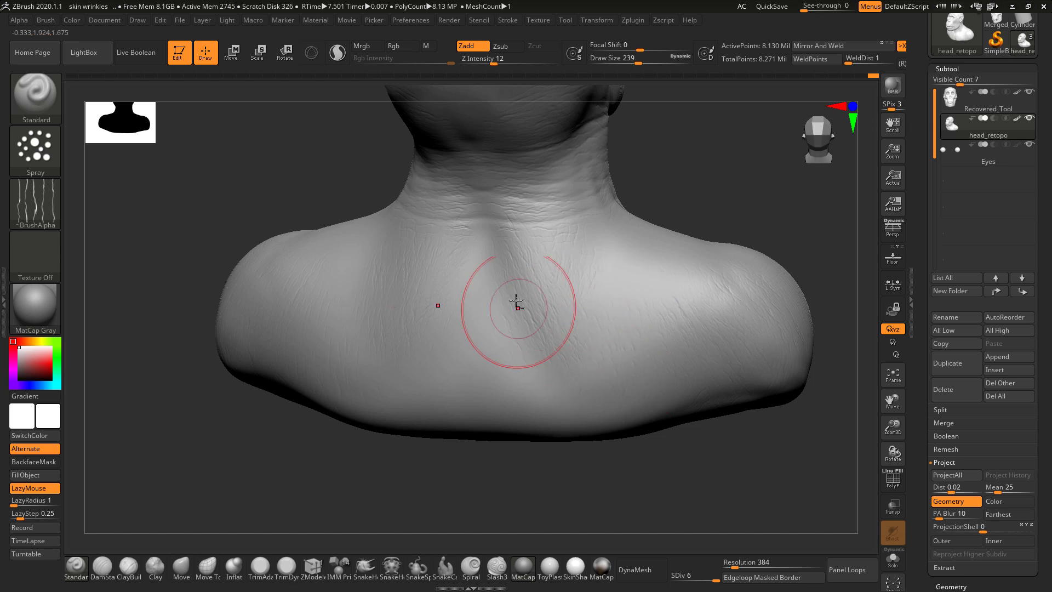
- Extend the sprayed wrinkles downward beside the spine and over the shoulder blade
alt+drag(567, 233, 564, 312)
alt+drag(530, 226, 551, 298)
alt+drag(526, 246, 564, 335)
alt+drag(596, 232, 594, 291)
alt+drag(613, 213, 604, 357)
alt+drag(616, 306, 624, 376)
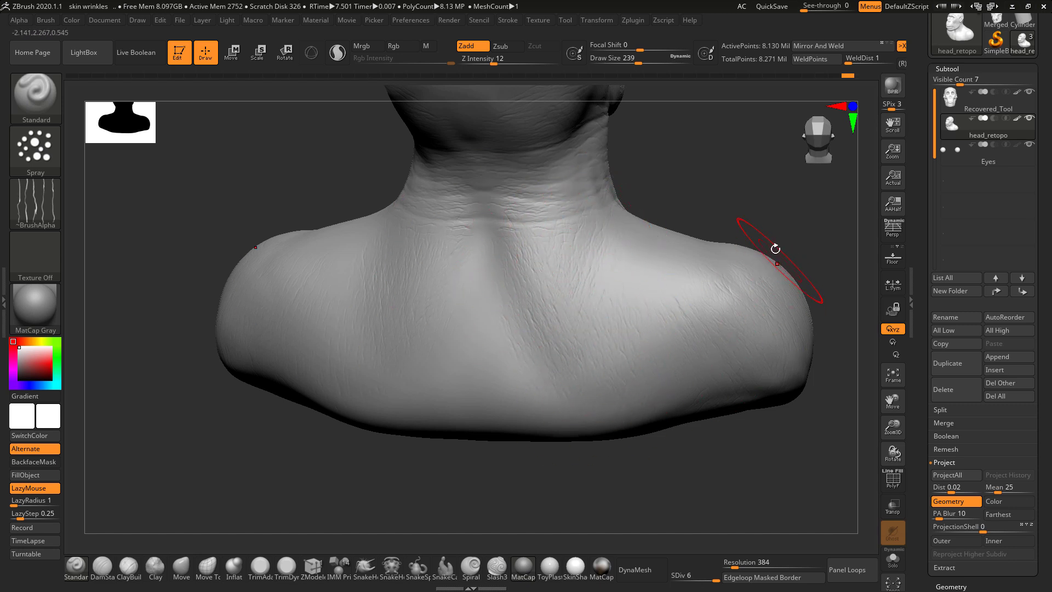
- Layer sprayed wrinkles in crossing directions over the back, shoulders and chest
drag(752, 214, 618, 205)
drag(607, 416, 615, 411)
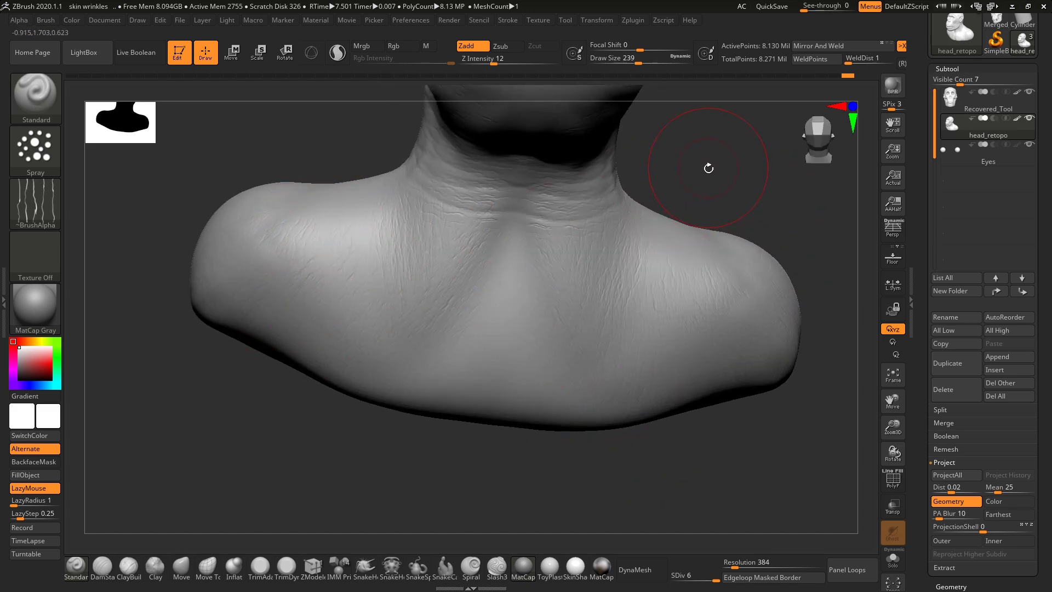
drag(708, 170, 648, 213)
mouse_move(736, 301)
mouse_down()
mouse_move(680, 315)
mouse_move(564, 249)
mouse_move(655, 209)
mouse_move(680, 235)
mouse_move(646, 216)
mouse_up()
drag(346, 293, 388, 285)
mouse_move(361, 347)
mouse_down()
mouse_move(472, 327)
mouse_move(432, 351)
mouse_move(401, 418)
mouse_up()
mouse_move(456, 358)
mouse_down()
mouse_move(470, 305)
mouse_move(504, 279)
mouse_move(517, 446)
mouse_up()
drag(482, 282, 520, 334)
mouse_move(427, 312)
mouse_down()
mouse_move(444, 344)
mouse_move(437, 364)
mouse_move(500, 270)
mouse_move(669, 311)
mouse_move(664, 302)
mouse_up()
drag(594, 402, 575, 419)
mouse_move(411, 233)
mouse_down()
mouse_move(400, 249)
mouse_move(347, 205)
mouse_move(465, 228)
mouse_up()
drag(522, 201, 565, 193)
drag(440, 214, 442, 227)
drag(348, 257, 531, 307)
drag(389, 348, 559, 328)
- Spray crossing wrinkles over the top of the shoulder and around the back of the neck's base
mouse_move(691, 135)
alt+mouse_down()
mouse_move(688, 192)
mouse_move(627, 200)
alt+mouse_up()
mouse_move(659, 272)
mouse_down()
mouse_move(630, 267)
mouse_move(681, 239)
mouse_up()
mouse_move(567, 197)
mouse_down()
mouse_move(610, 223)
mouse_move(680, 234)
mouse_move(540, 175)
mouse_up()
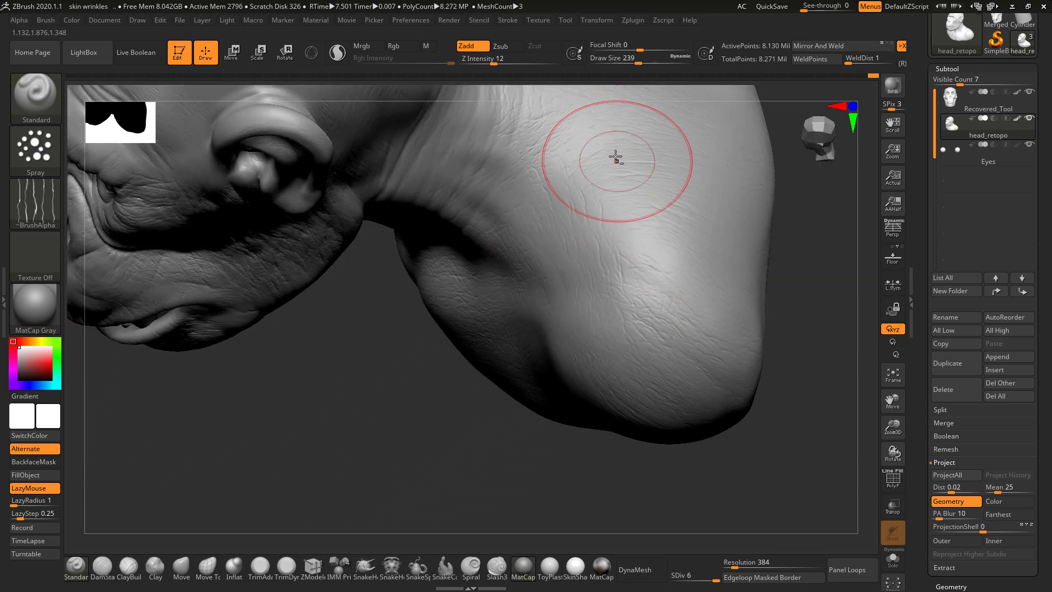
mouse_move(787, 223)
mouse_down()
mouse_move(753, 281)
mouse_move(669, 165)
mouse_up()
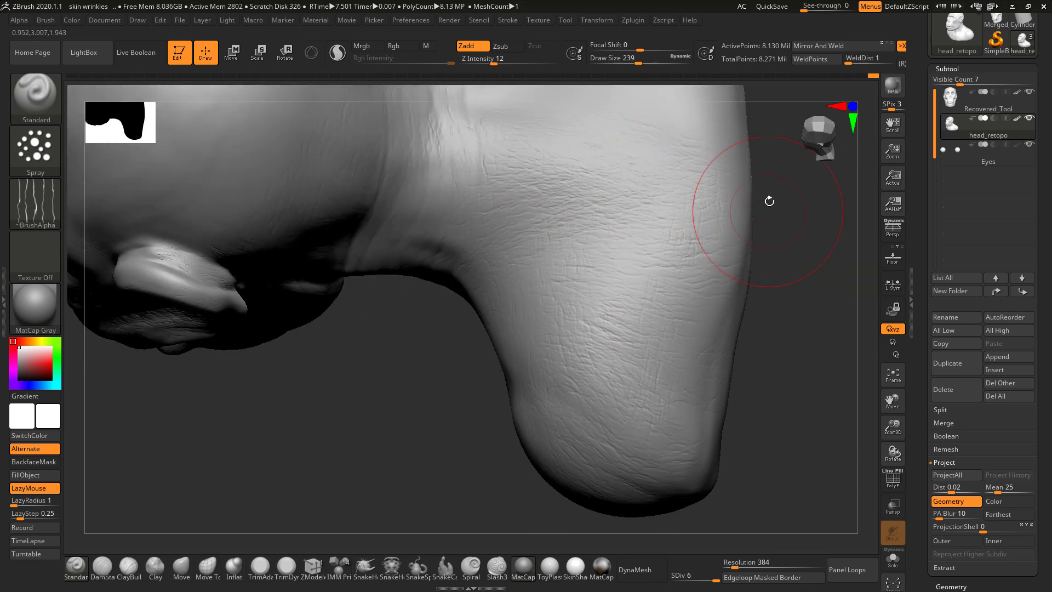
drag(770, 188, 617, 261)
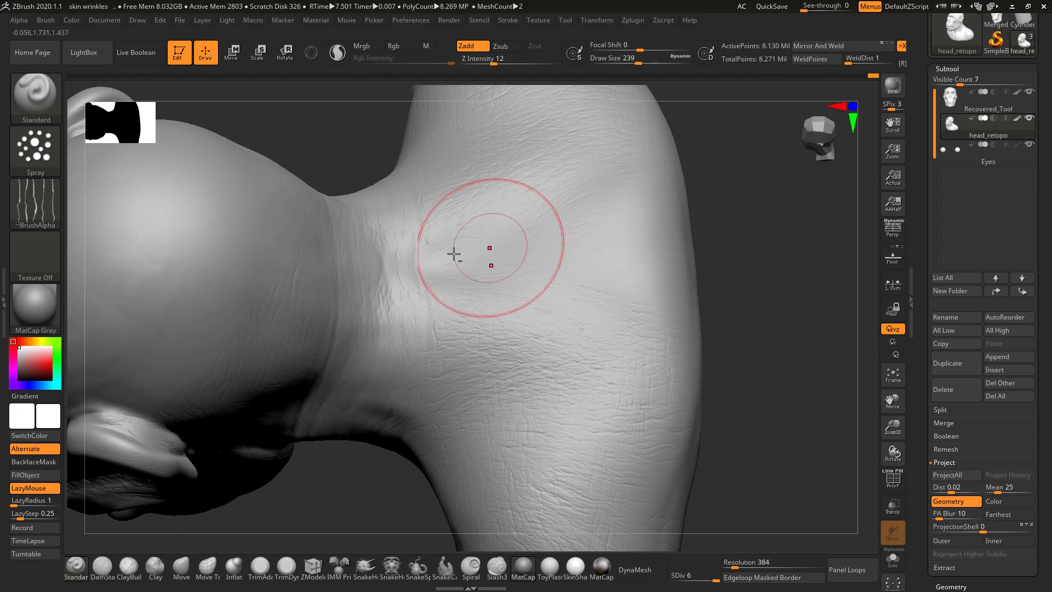
mouse_move(396, 218)
mouse_down()
mouse_move(375, 322)
mouse_move(383, 229)
mouse_move(366, 451)
mouse_move(408, 340)
mouse_up()
mouse_move(532, 297)
mouse_down()
mouse_move(578, 205)
mouse_move(410, 336)
mouse_up()
drag(609, 213, 606, 167)
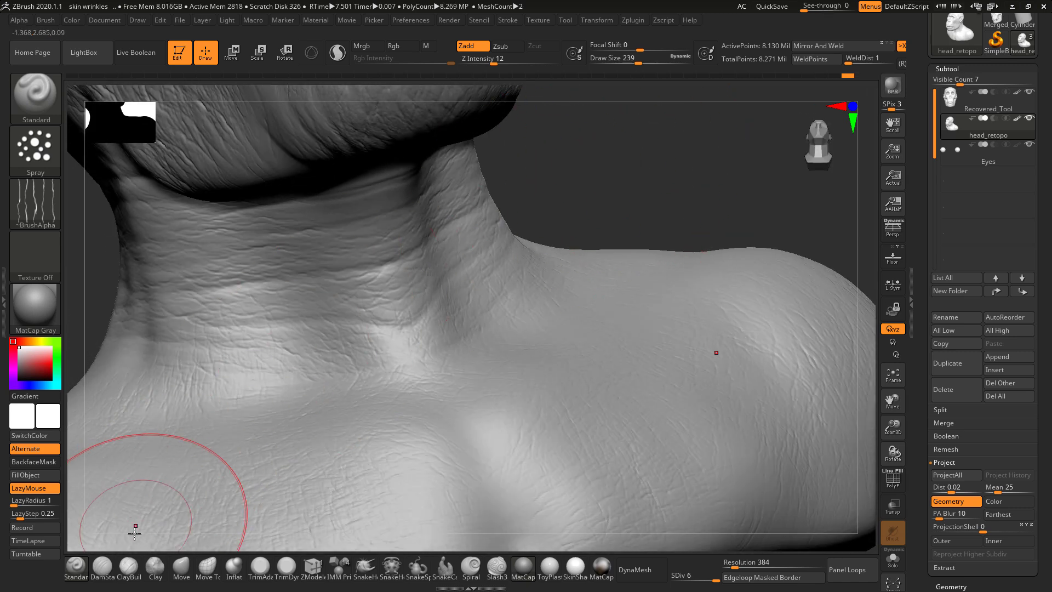
click(129, 568)
key(space)
drag(381, 231, 366, 232)
- Carve long horizontal creases across the front and side of the neck with DamStandard at draw size 51
click(102, 567)
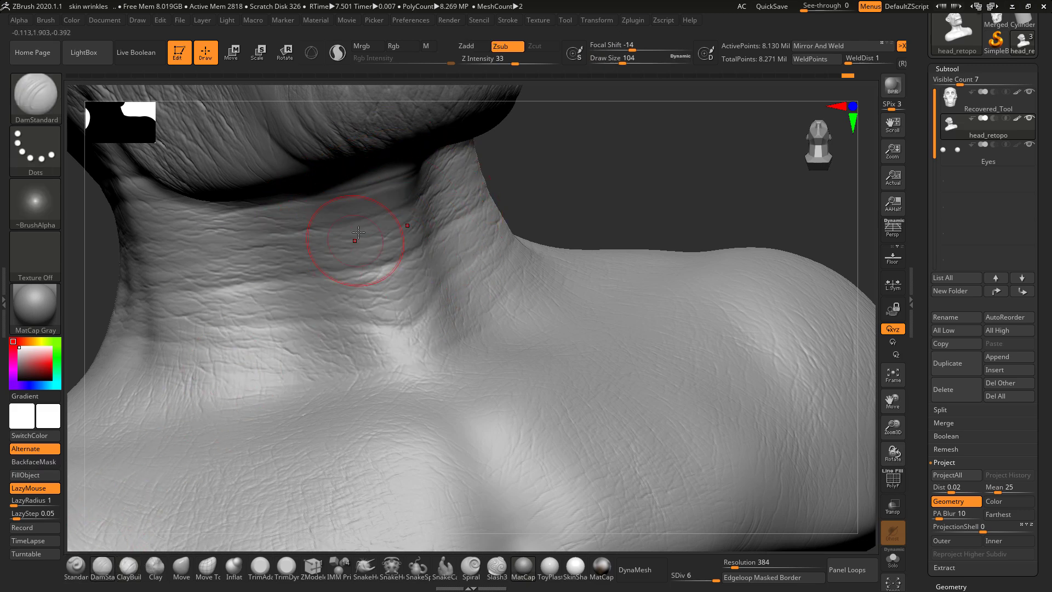
key(space)
drag(273, 239, 262, 239)
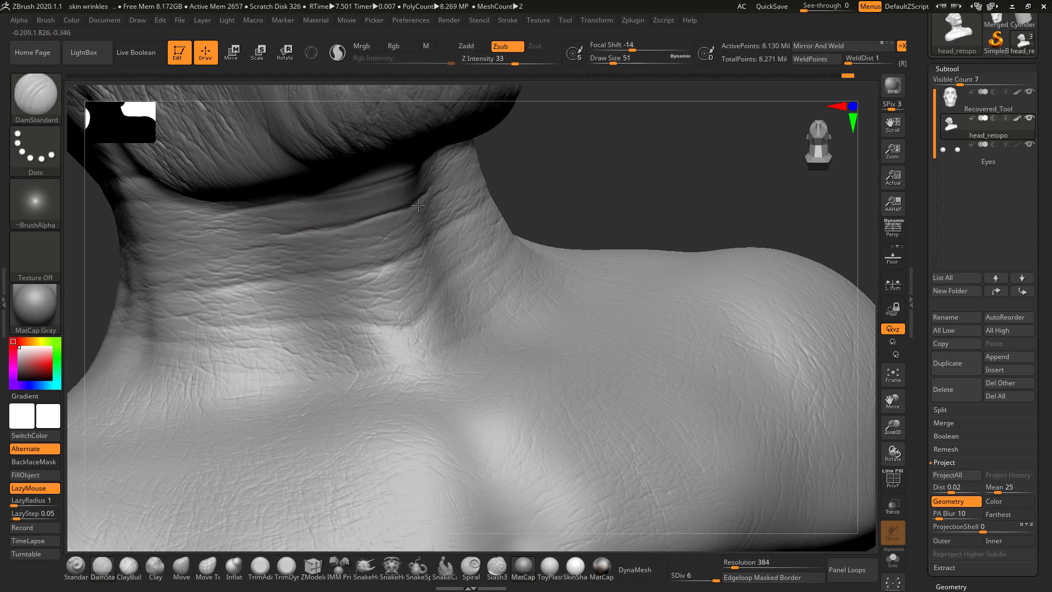
drag(547, 172, 538, 159)
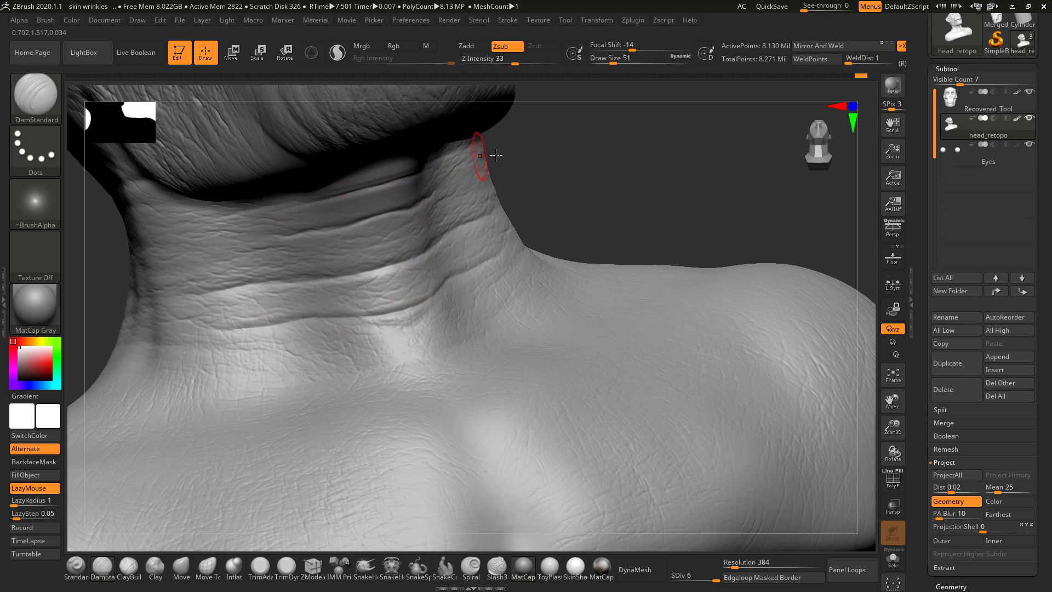
drag(517, 154, 475, 164)
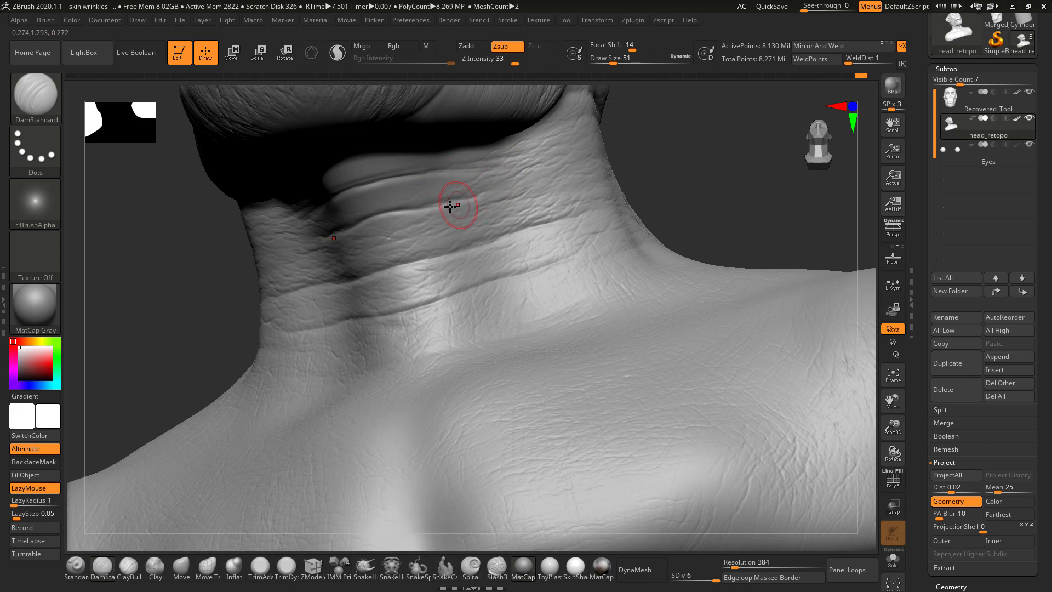
drag(532, 190, 541, 188)
drag(695, 174, 650, 252)
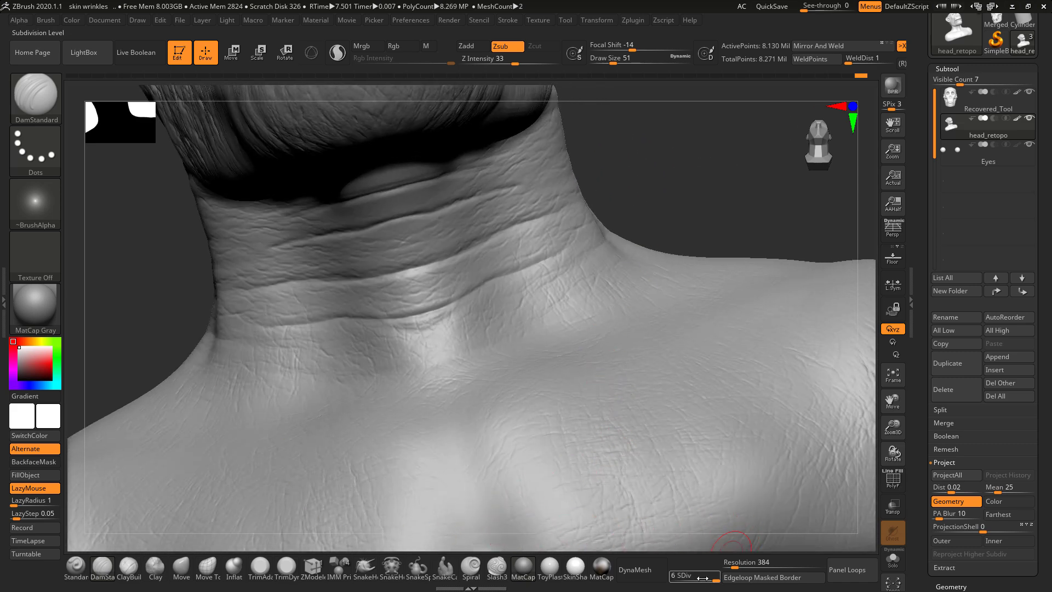
- Lower the subdivision level to 3 and swell the neck folds between the creases with Inflat at draw size 83
drag(694, 574, 681, 576)
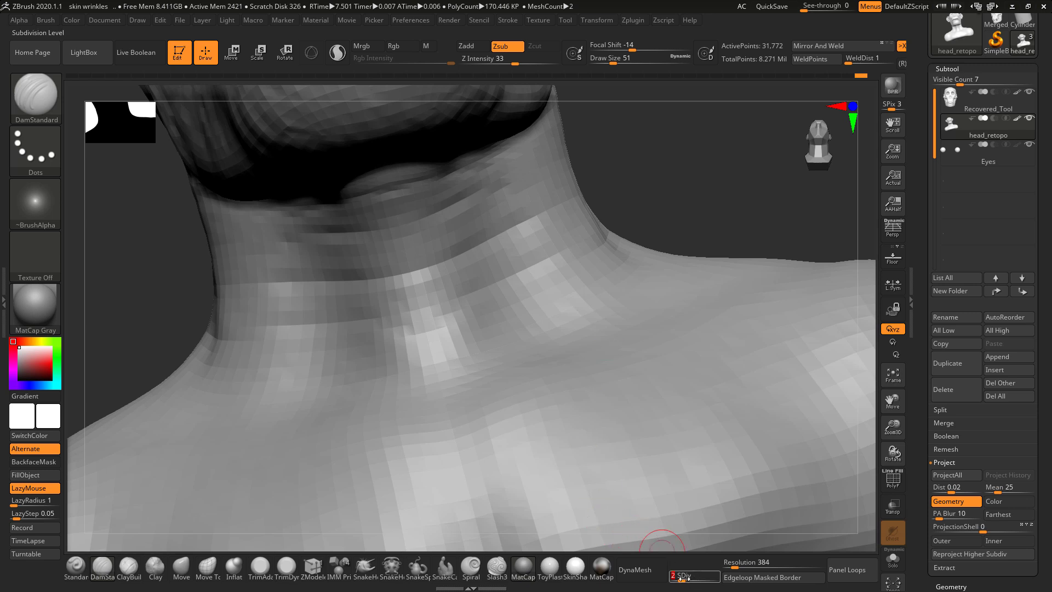
drag(686, 577, 692, 576)
drag(665, 164, 683, 141)
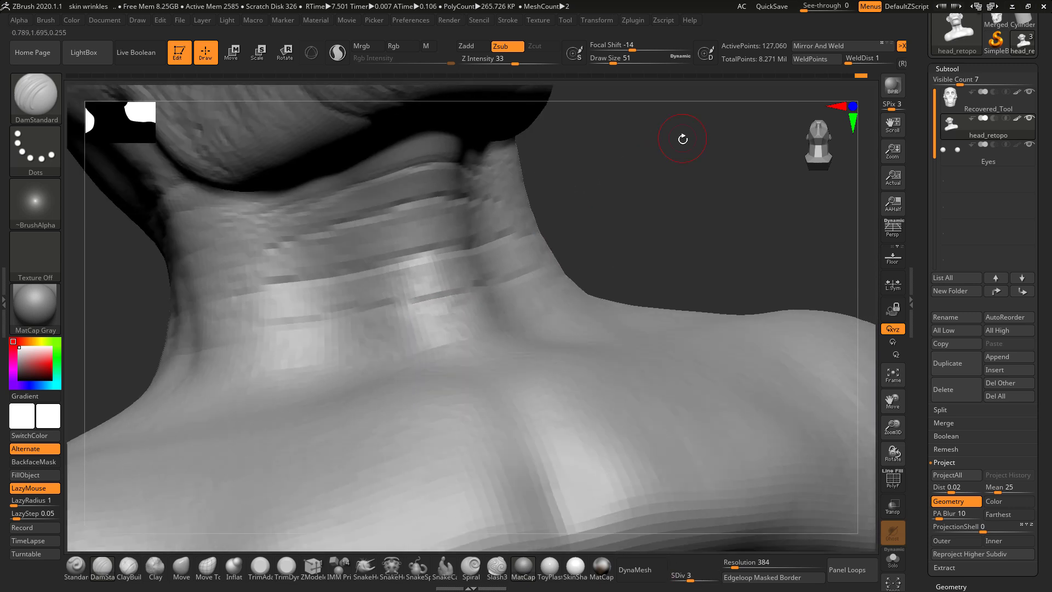
click(234, 567)
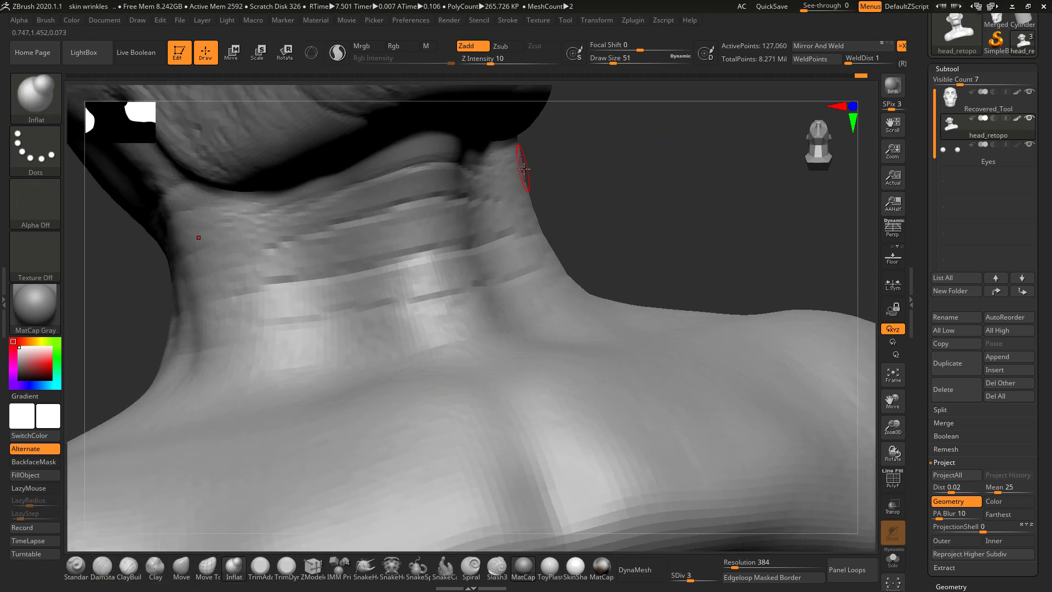
key(space)
drag(530, 173, 528, 173)
drag(597, 144, 590, 164)
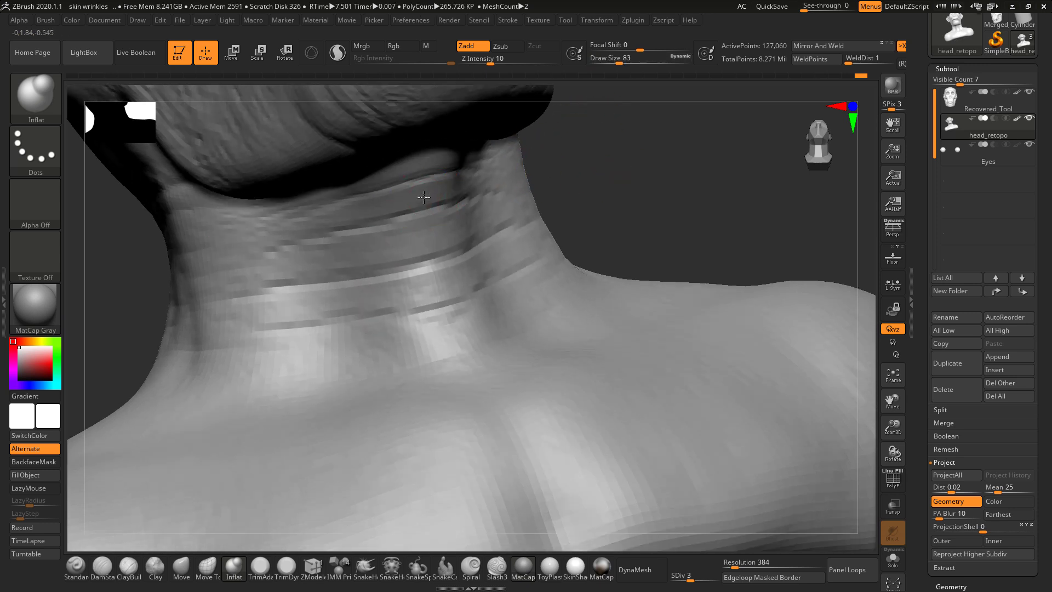
drag(503, 174, 491, 181)
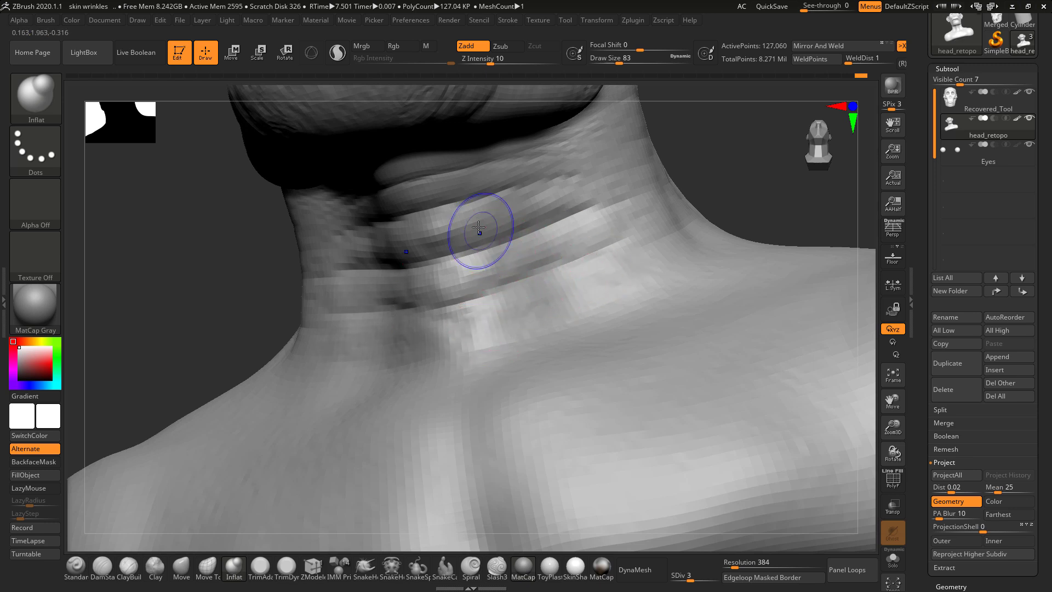
- Carve slanting creases across the side of the neck with DamStandard at draw size 62 on subdivision level 4
key(shift)
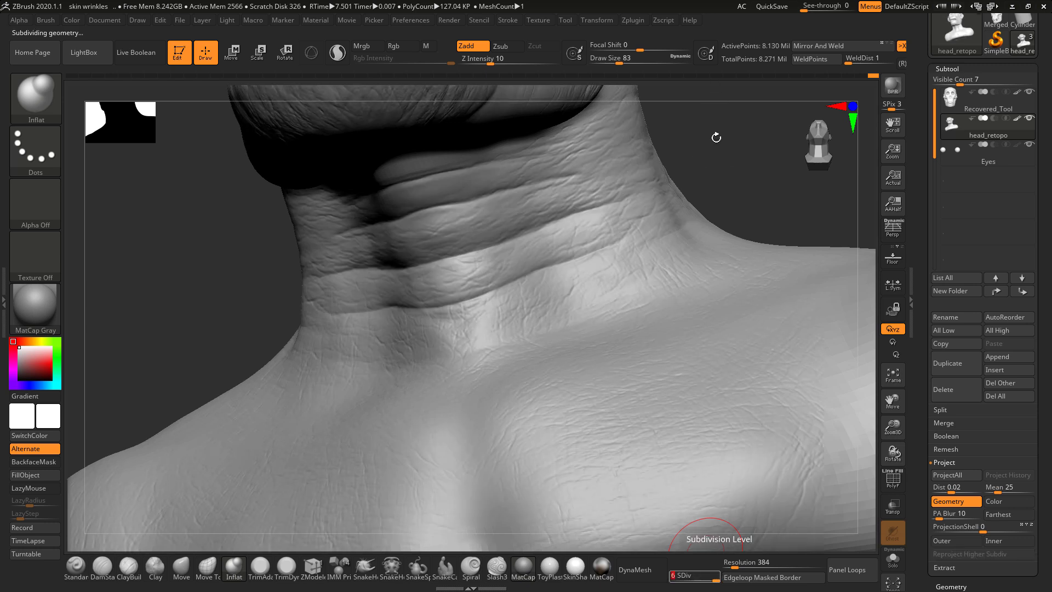
mouse_move(735, 112)
alt+mouse_down()
mouse_move(716, 188)
mouse_move(669, 188)
mouse_move(728, 173)
mouse_move(708, 210)
mouse_move(673, 449)
alt+mouse_up()
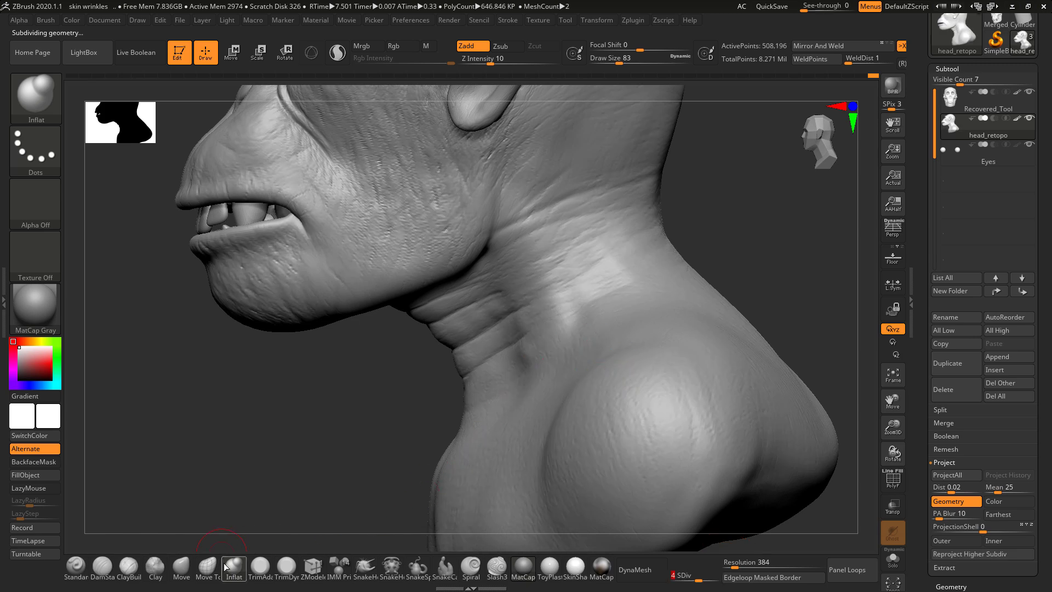
click(105, 571)
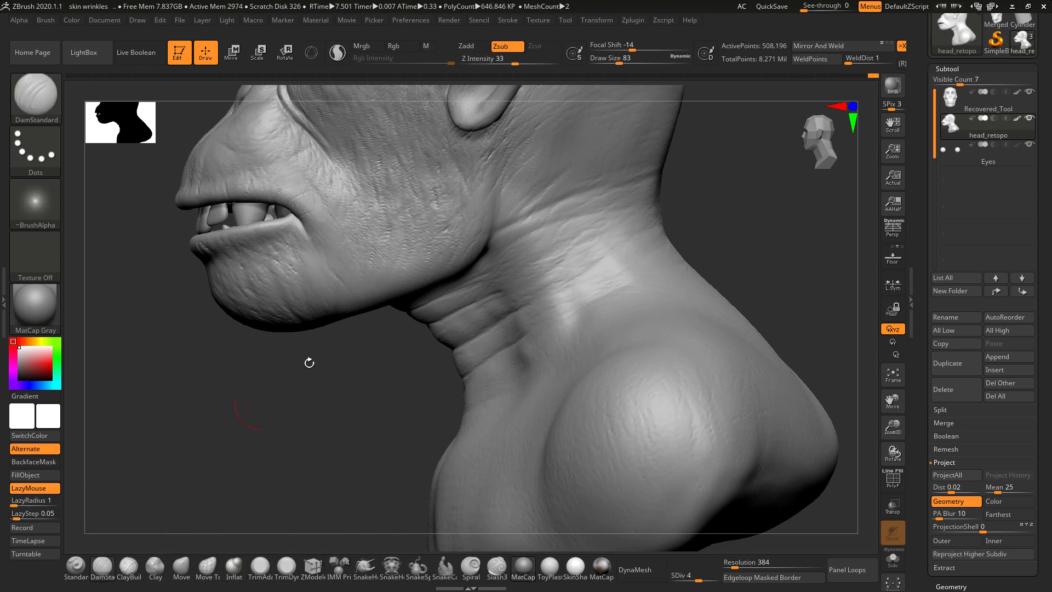
key(space)
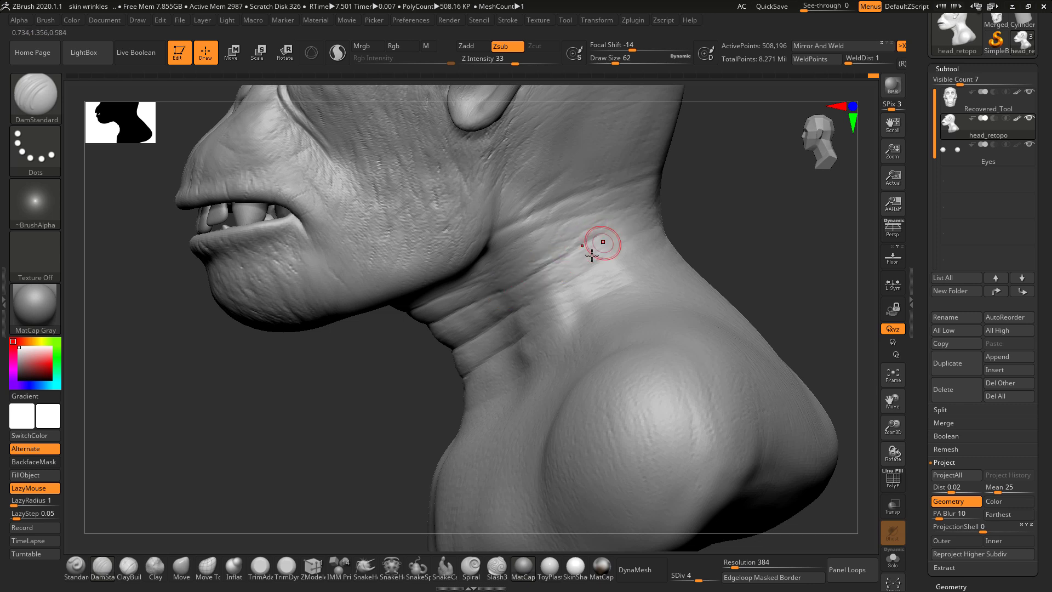
drag(569, 281, 612, 260)
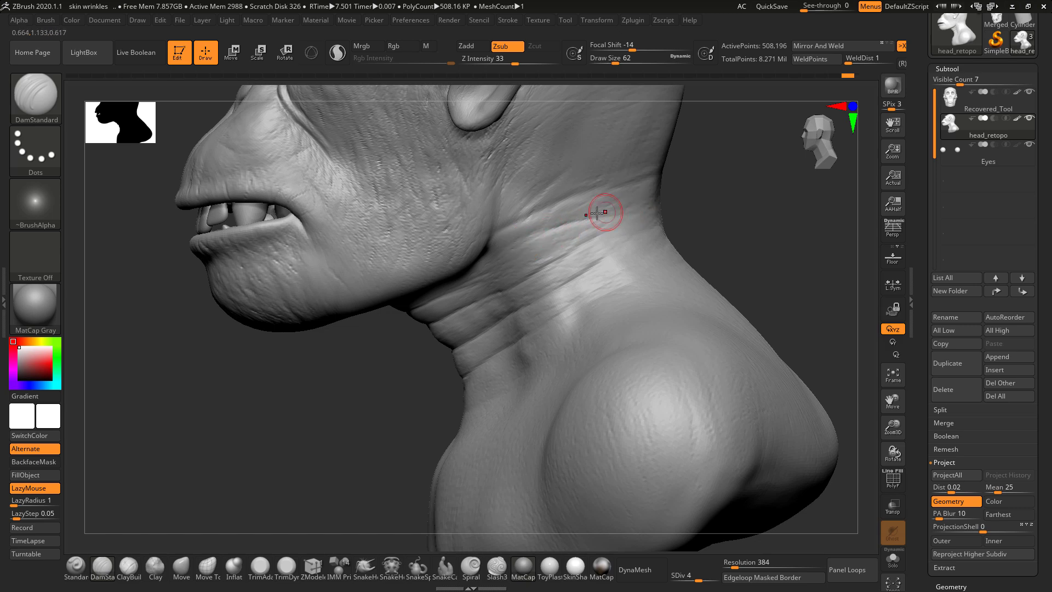
- Raise the subdivision level to 5 and carve crossing creases around the back of the neck
drag(711, 178, 567, 305)
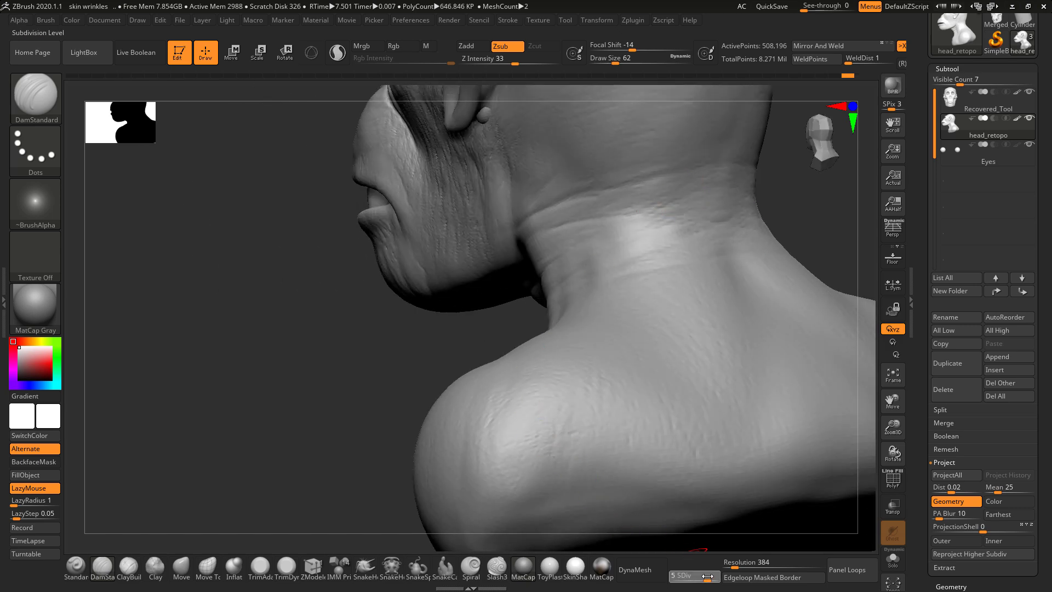
key(d)
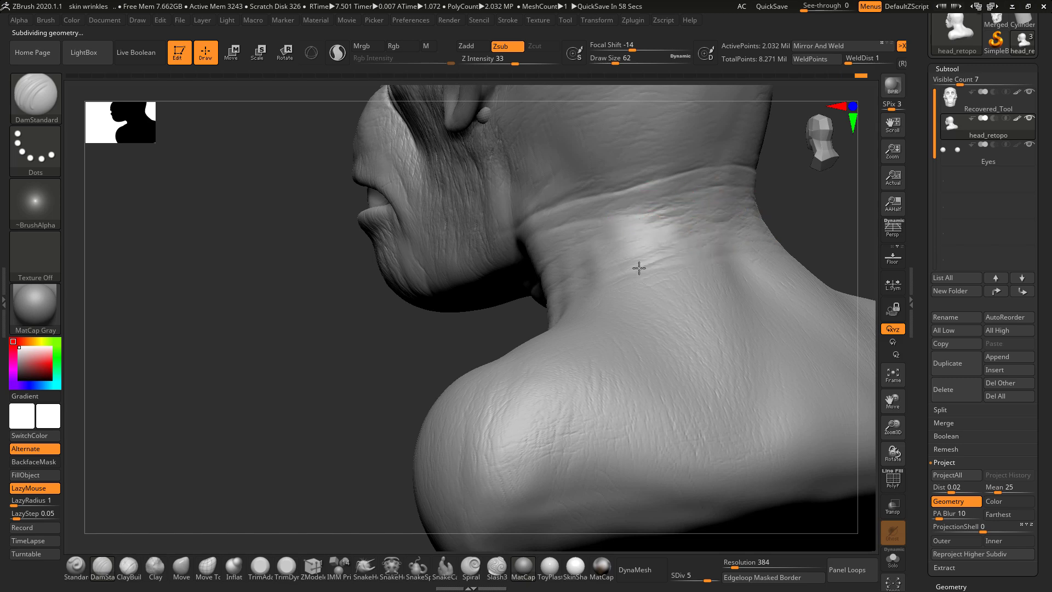
right_drag(647, 263, 717, 222)
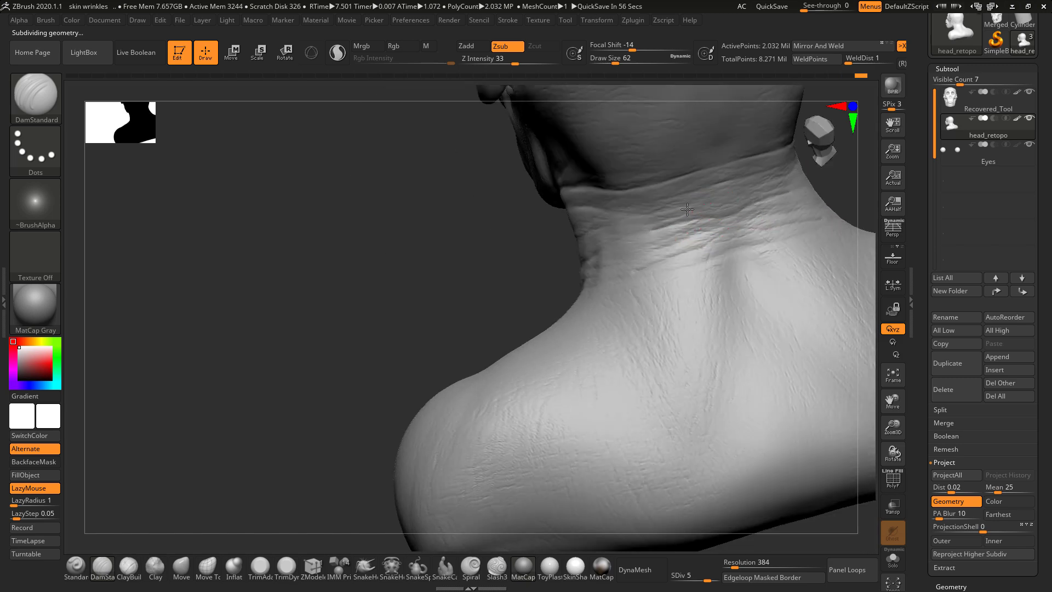
mouse_move(663, 222)
mouse_down()
mouse_move(730, 216)
mouse_move(632, 237)
mouse_up()
drag(705, 237, 638, 269)
drag(507, 249, 640, 225)
alt+drag(762, 196, 707, 235)
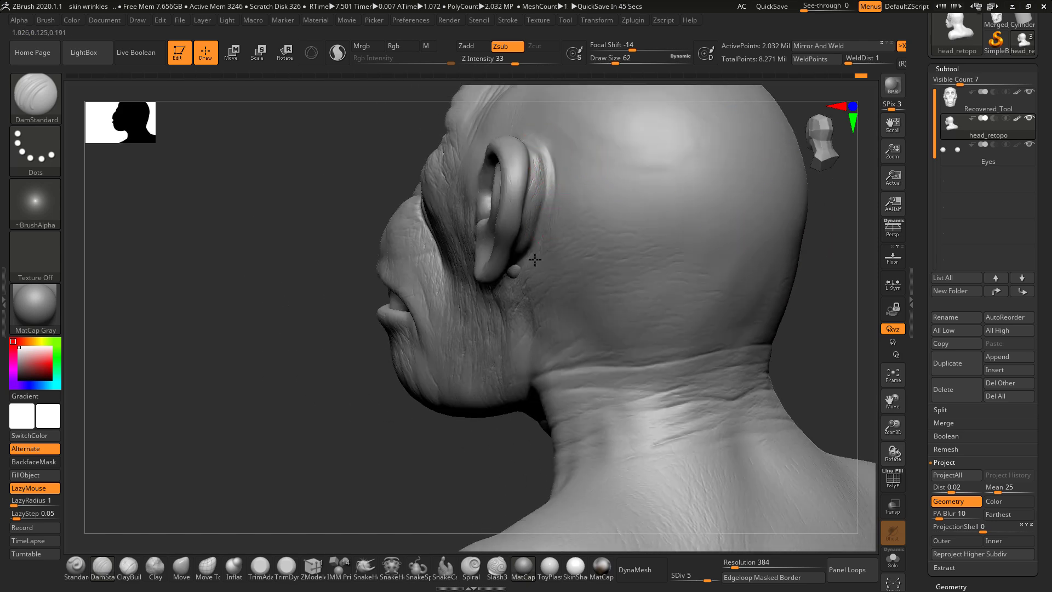
- Carve creases along the base of the skull, from behind the jaw around to the nape, with DamStandard
drag(862, 265, 528, 170)
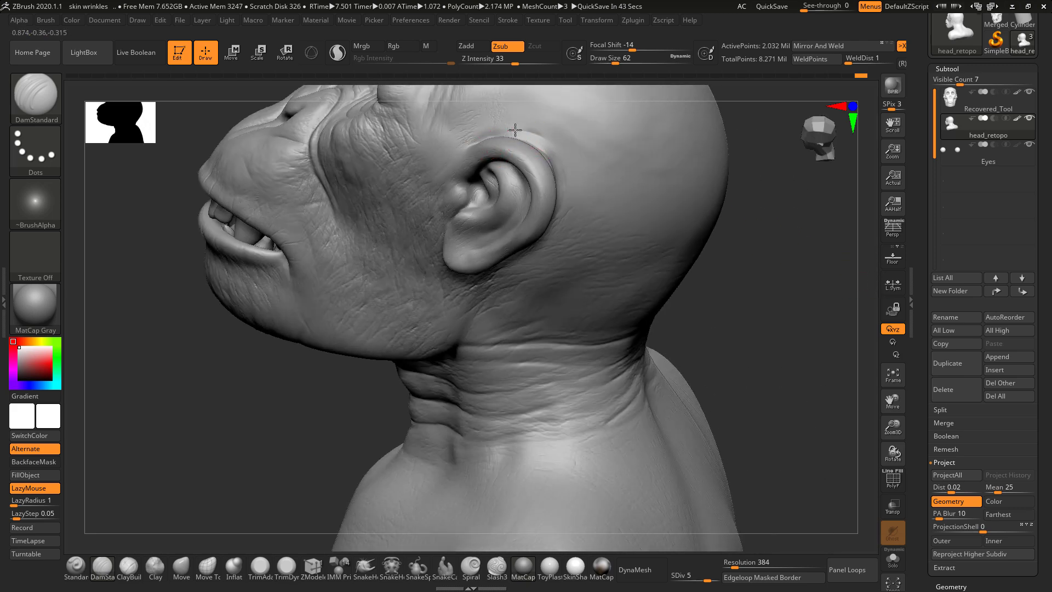
drag(737, 259, 438, 173)
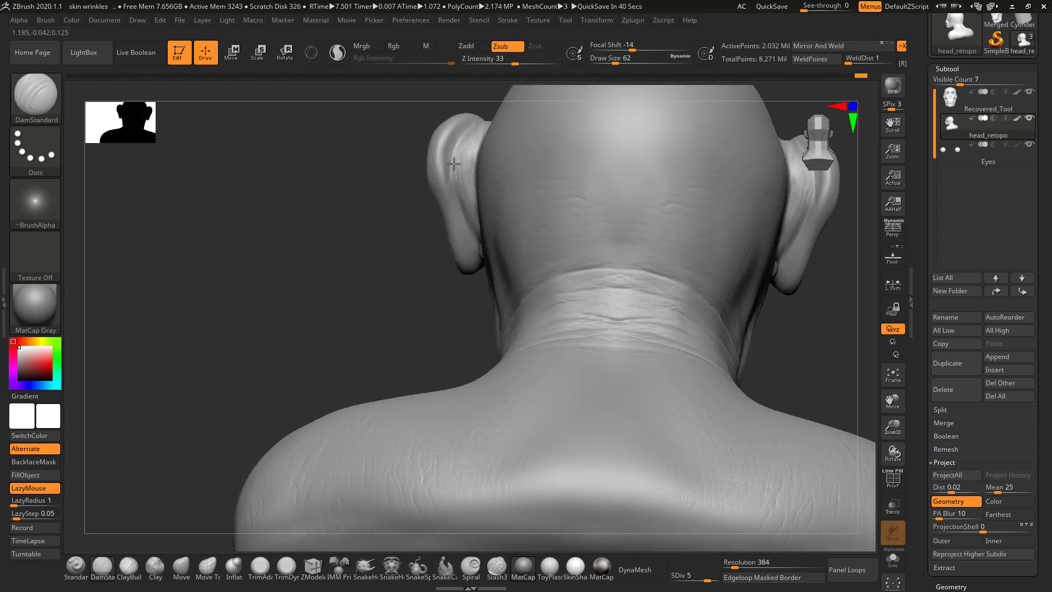
drag(465, 235, 559, 272)
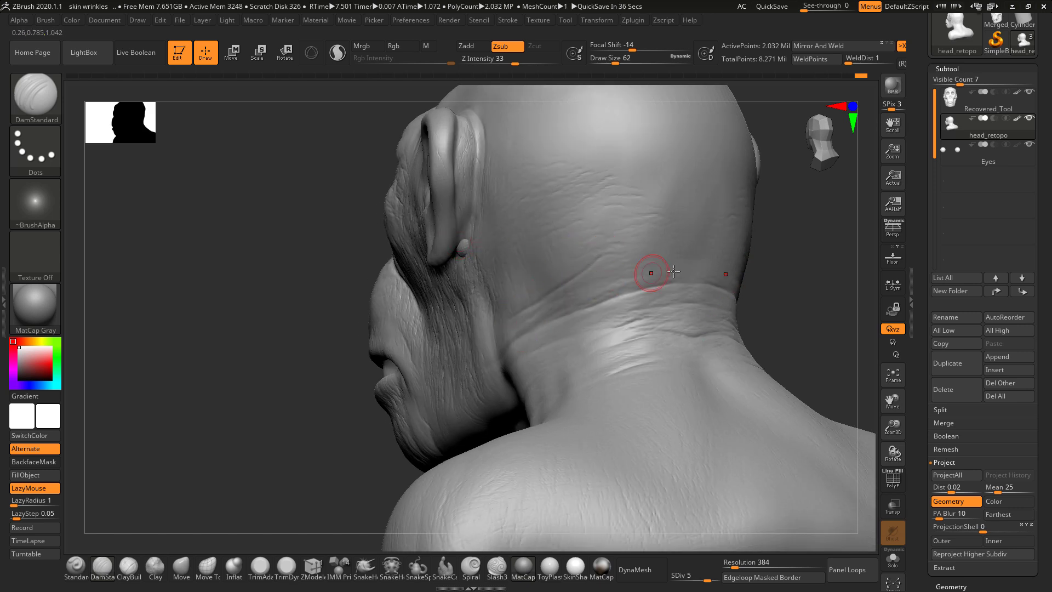
drag(715, 267, 687, 251)
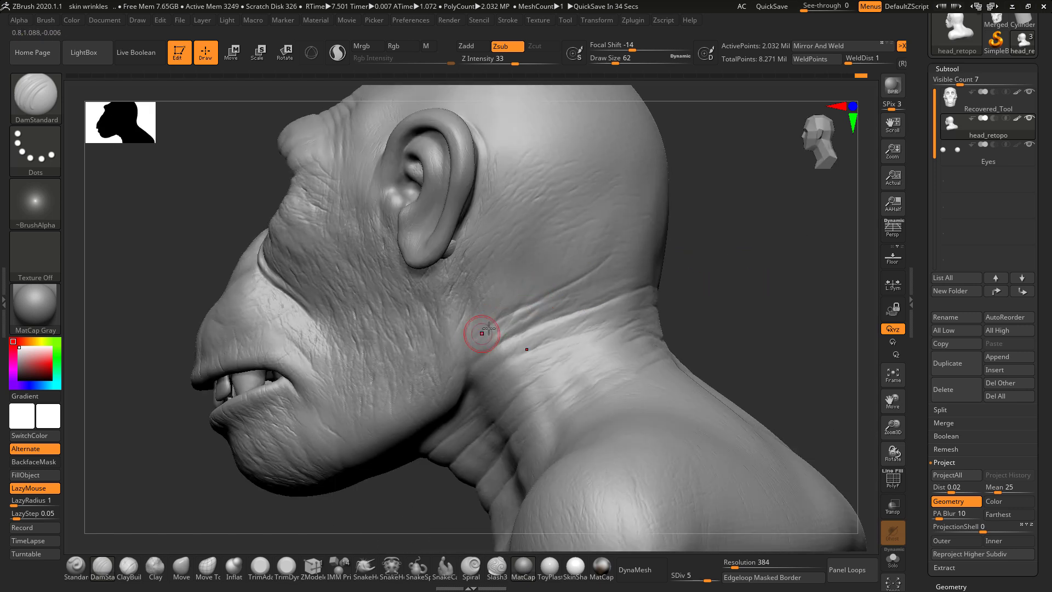
mouse_move(718, 235)
mouse_down()
mouse_move(762, 240)
mouse_move(735, 249)
mouse_move(756, 186)
mouse_move(752, 224)
mouse_move(739, 229)
mouse_move(781, 268)
mouse_move(763, 265)
mouse_move(820, 265)
mouse_move(752, 306)
mouse_move(692, 278)
mouse_move(712, 263)
mouse_move(739, 293)
mouse_move(765, 288)
mouse_move(723, 270)
mouse_up()
- Adjust the rear of the jaw and the neck below the ear with the Move brush at draw size 257
key(space)
drag(535, 309, 560, 274)
drag(746, 275, 570, 270)
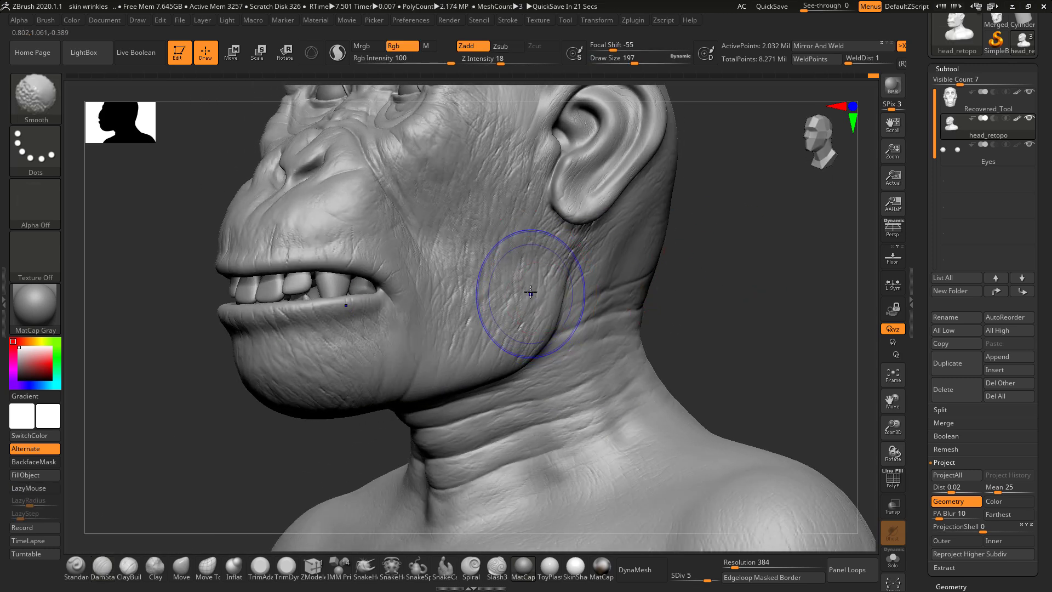
drag(728, 263, 776, 294)
click(183, 567)
key(space)
drag(574, 310, 581, 309)
drag(696, 307, 608, 311)
drag(530, 316, 536, 317)
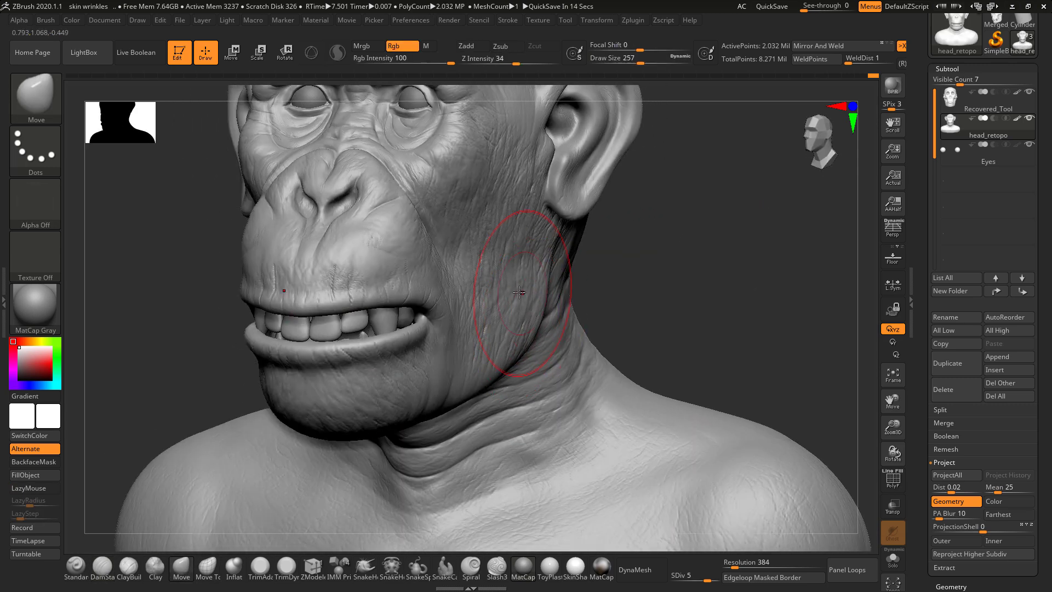
- Lower the subdivision level to 3, smooth the cheek and jaw at draw size 257, and return the mesh to level 6
drag(706, 576, 698, 576)
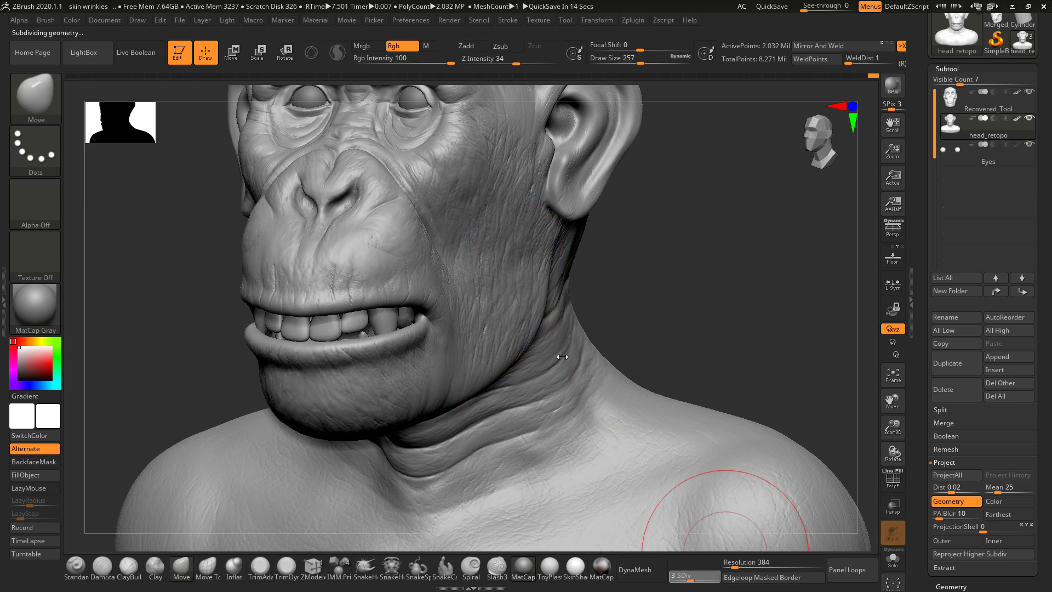
shift+drag(508, 285, 508, 272)
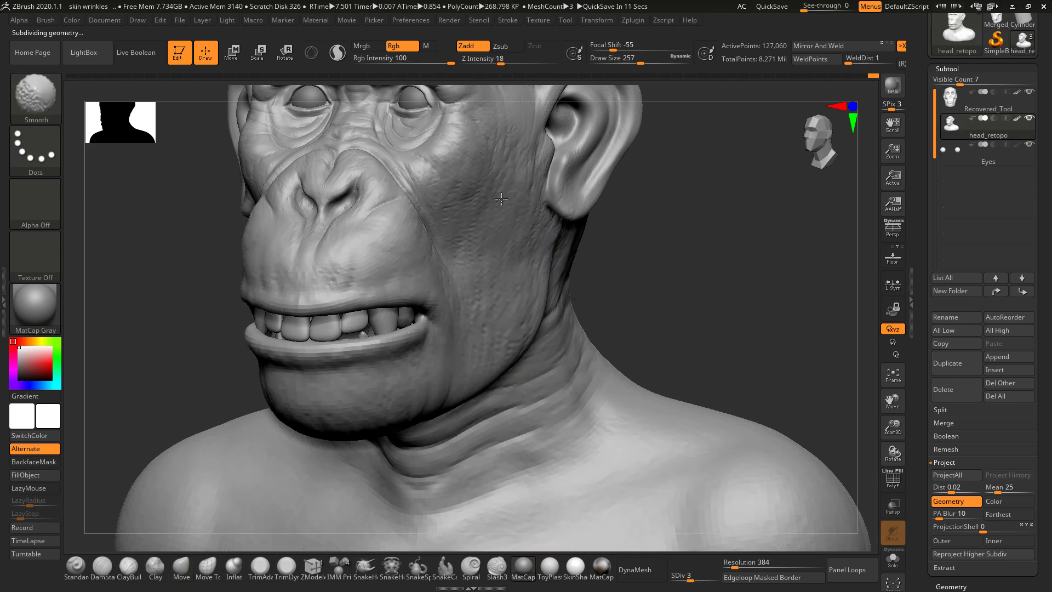
mouse_move(504, 319)
shift+mouse_down()
mouse_move(538, 245)
mouse_move(477, 241)
mouse_move(488, 305)
shift+mouse_up()
click(699, 579)
key(shift)
mouse_move(501, 220)
shift+mouse_down()
mouse_move(502, 262)
mouse_move(551, 383)
shift+mouse_up()
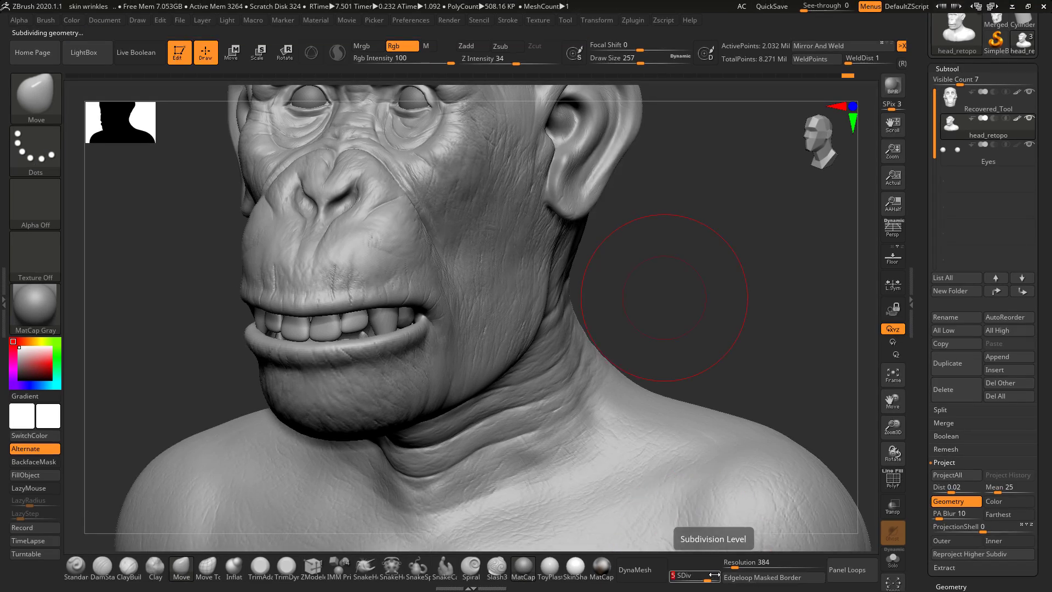
drag(706, 576, 715, 577)
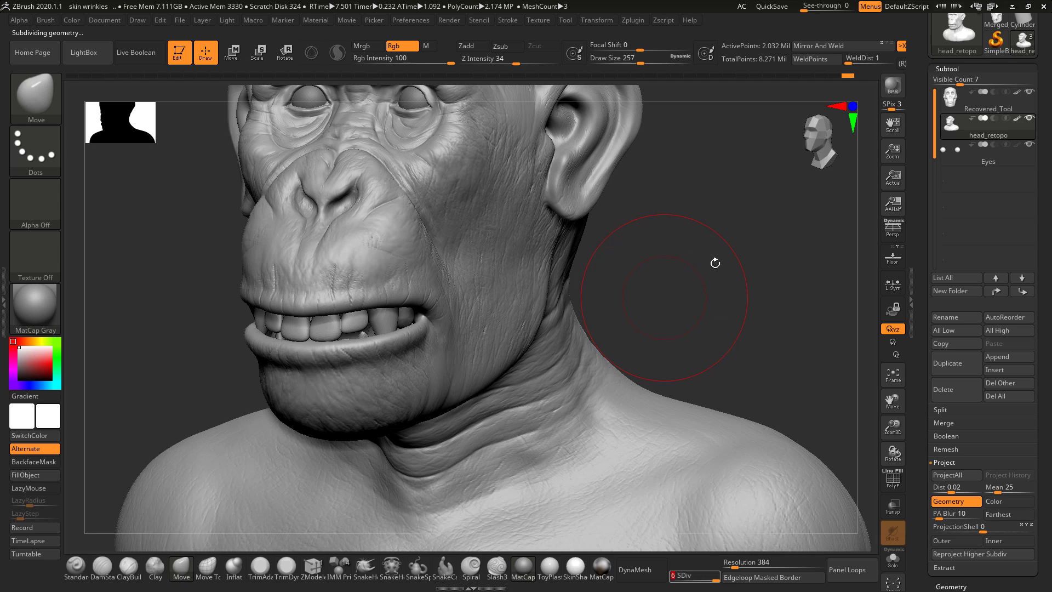
- Spray skin wrinkles across the scalp above the forehead with the Standard brush at Z intensity 12
drag(755, 242, 664, 278)
drag(375, 458, 327, 458)
key(f)
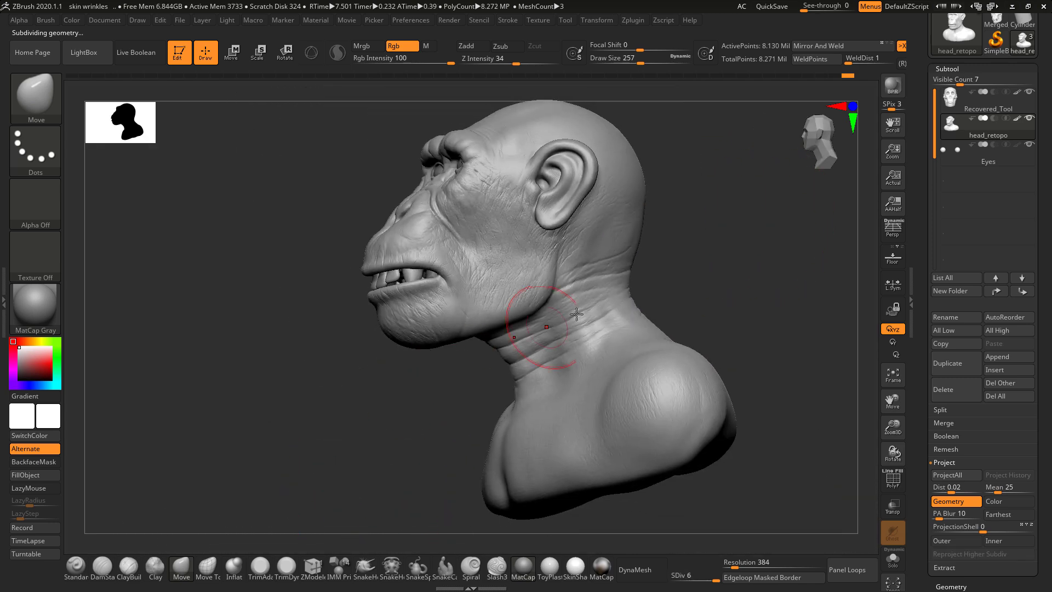
drag(696, 249, 789, 248)
alt+drag(668, 263, 508, 279)
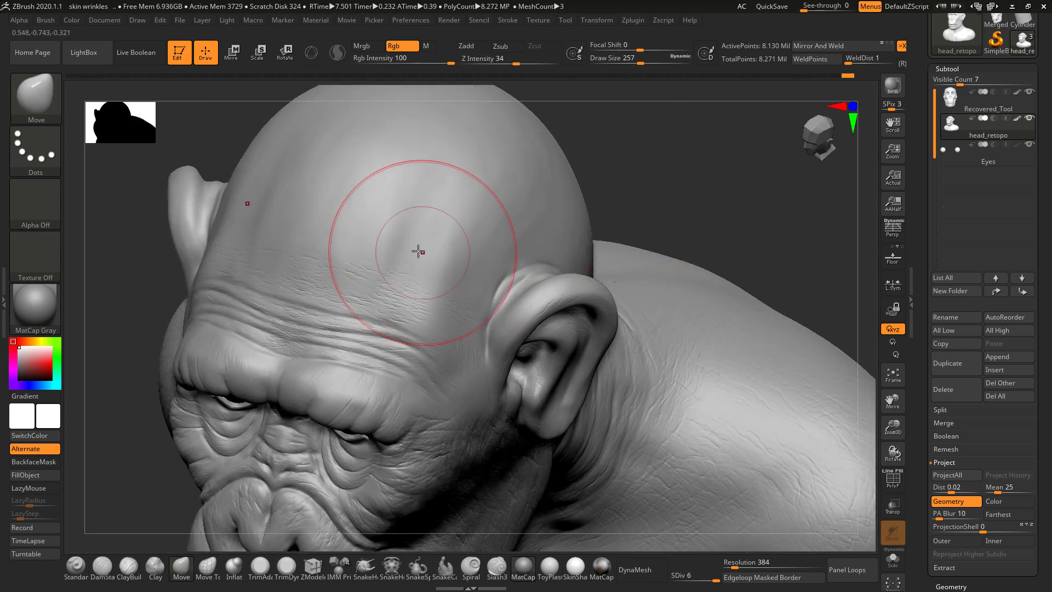
click(83, 564)
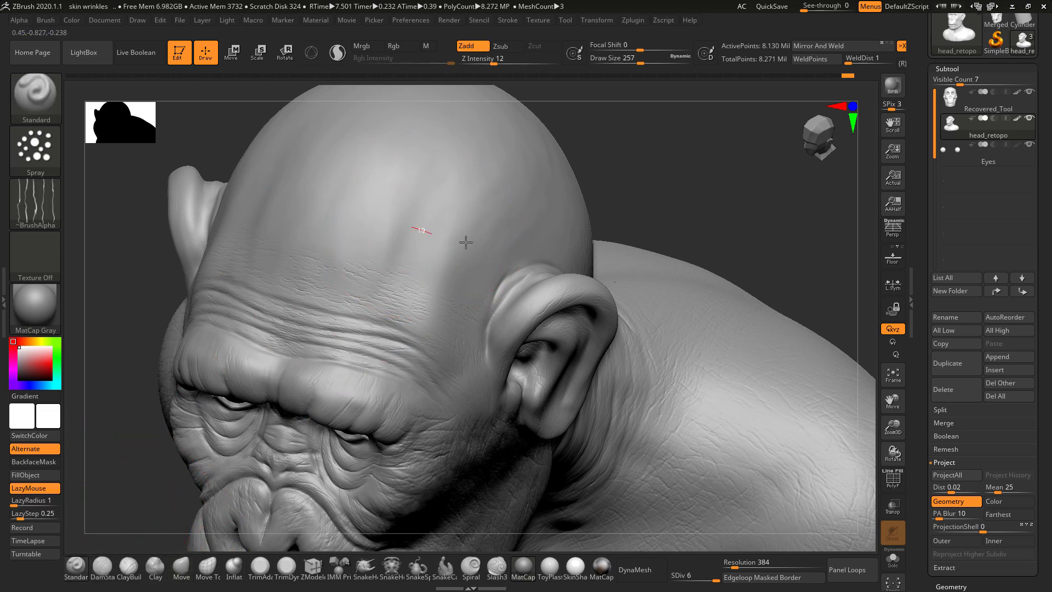
mouse_move(359, 241)
mouse_down()
mouse_move(402, 234)
mouse_move(486, 195)
mouse_move(497, 195)
mouse_move(425, 228)
mouse_move(533, 210)
mouse_up()
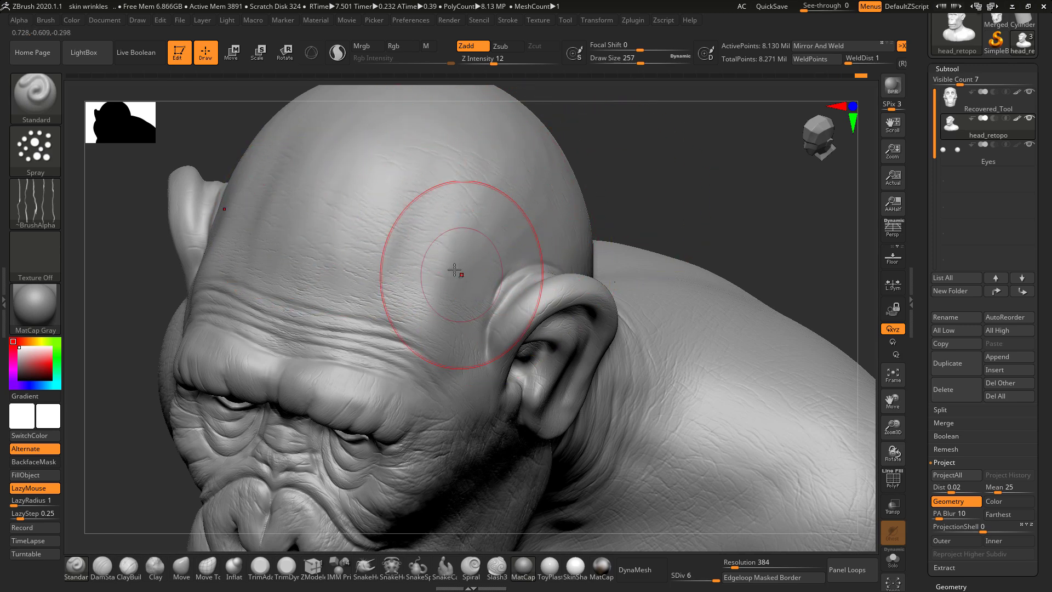
- Extend the sprayed wrinkles over the temple, the area above the ear and the crown of the head
drag(658, 206, 545, 269)
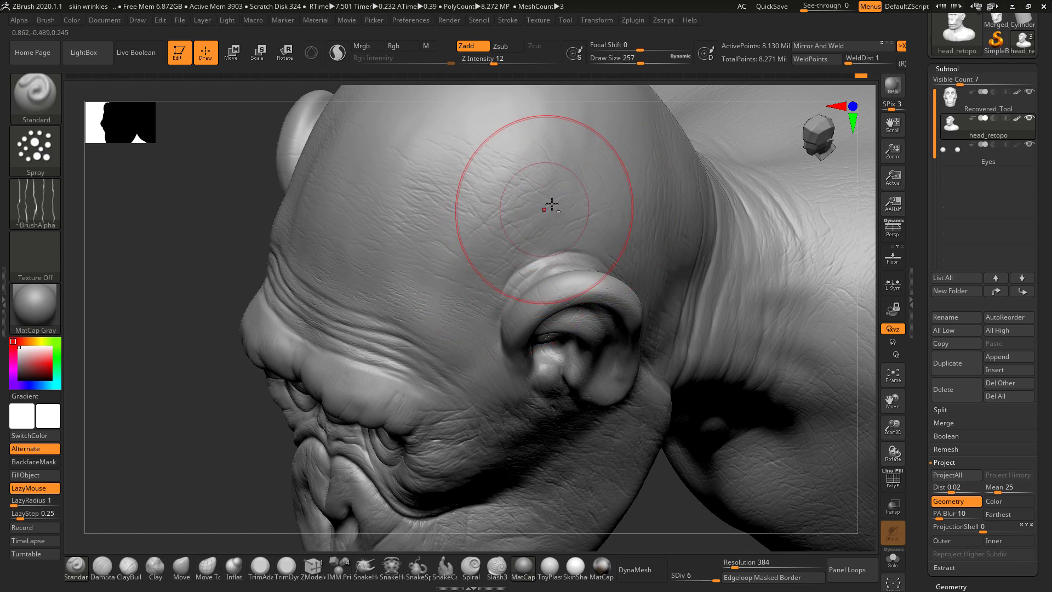
mouse_move(205, 274)
mouse_down()
mouse_move(130, 349)
mouse_move(145, 376)
mouse_move(528, 195)
mouse_up()
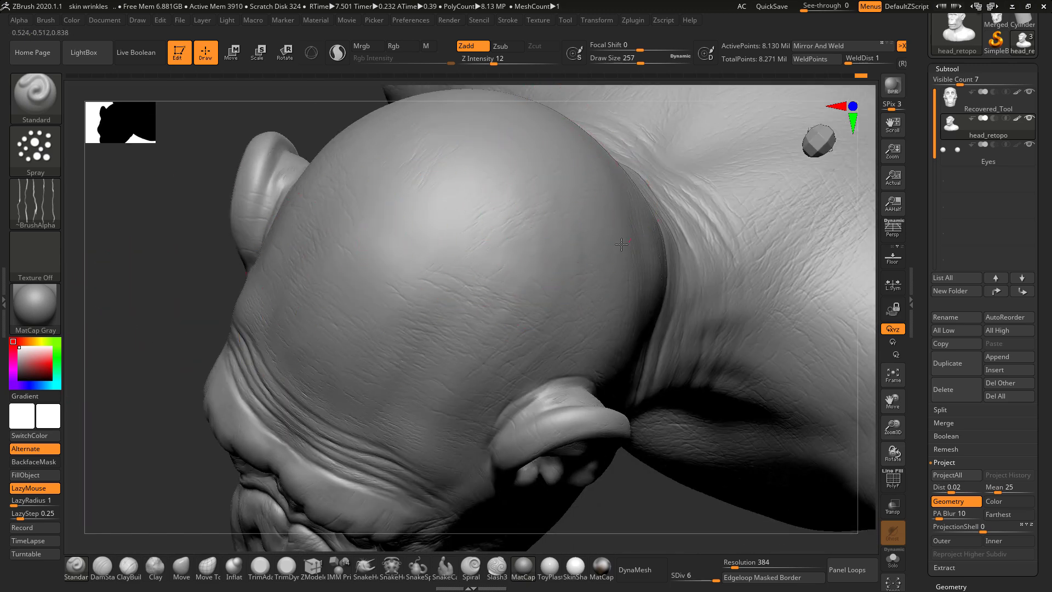
mouse_move(187, 273)
mouse_down()
mouse_move(164, 301)
mouse_move(390, 260)
mouse_up()
alt+drag(263, 320, 214, 431)
mouse_move(277, 343)
mouse_down()
mouse_move(340, 252)
mouse_move(809, 375)
mouse_up()
alt+drag(833, 464, 636, 184)
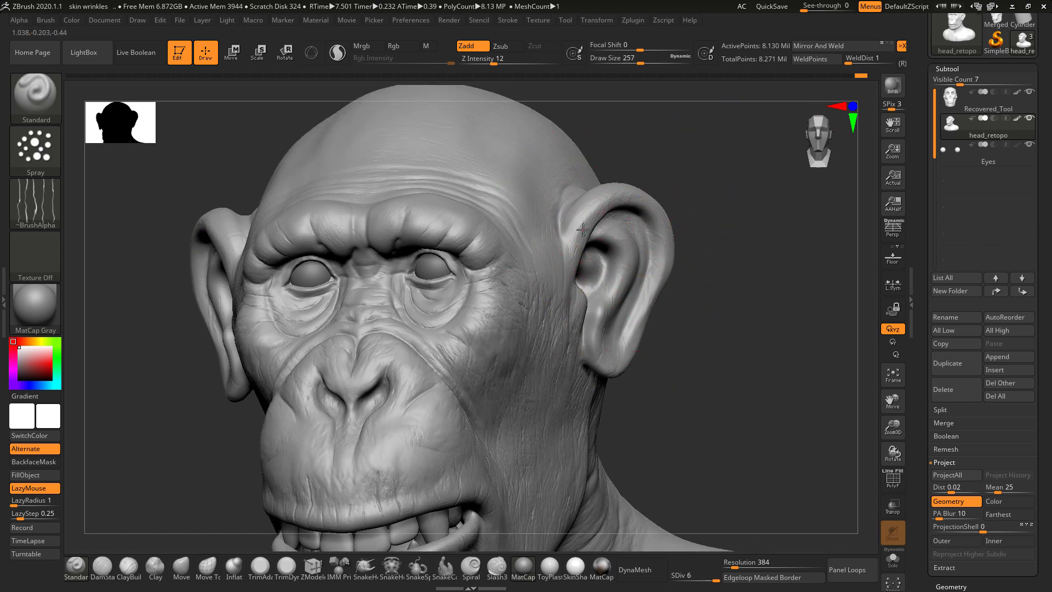
- Select the Eyes subtool and run a BPR render of the bust from the front
alt+drag(684, 279, 807, 350)
alt+click(504, 242)
key(ctrl)
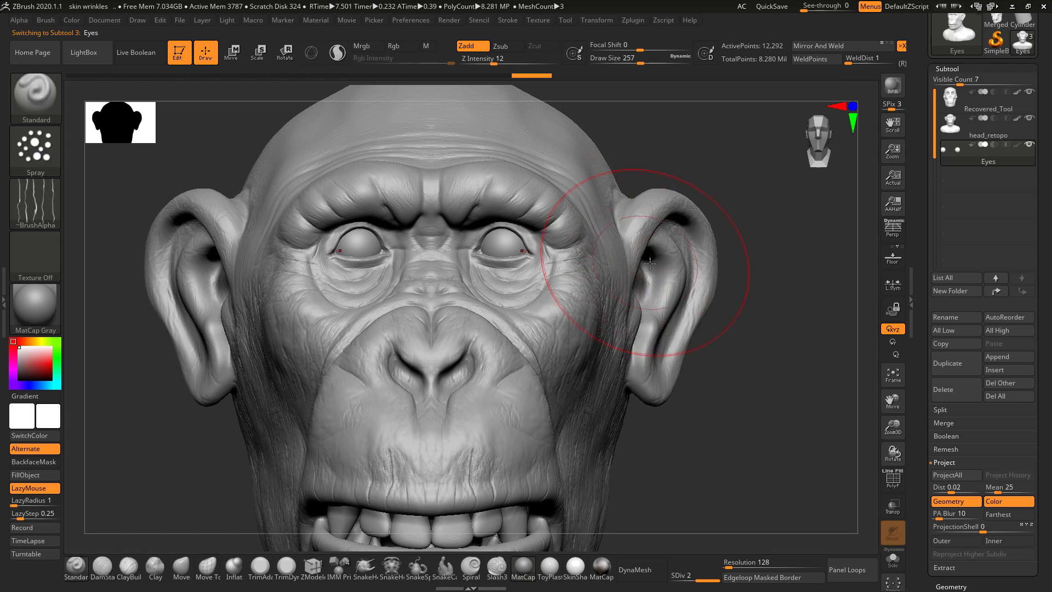
alt+drag(752, 320, 773, 274)
click(892, 85)
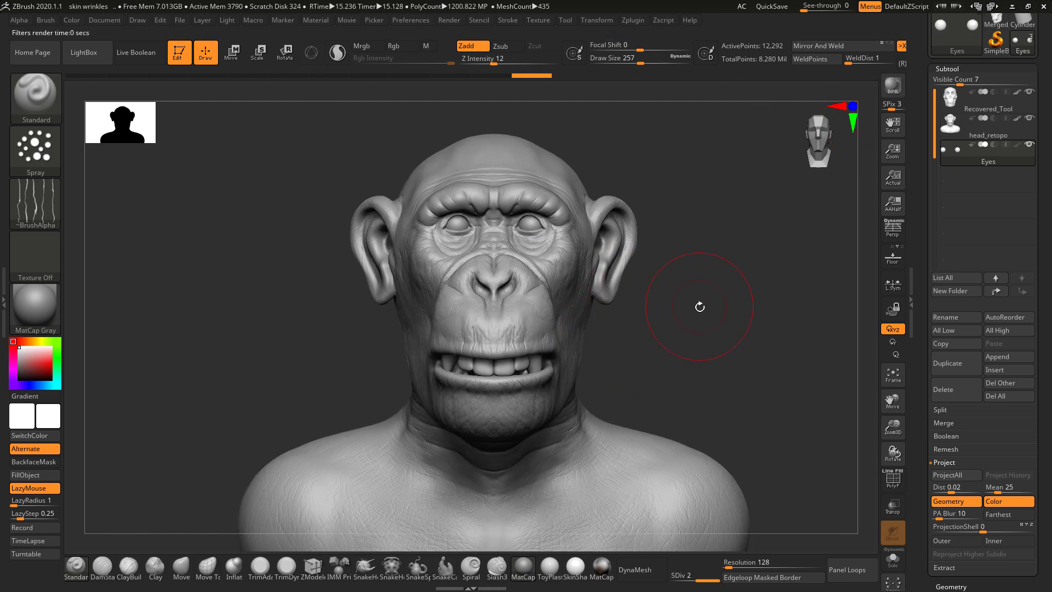
- Save the project as "skin wrinkles" in the "Lecture 9 - Adding skin wrinkles" folder, replacing the existing file
key(ctrl)
key(ctrl)
key(ctrl+s)
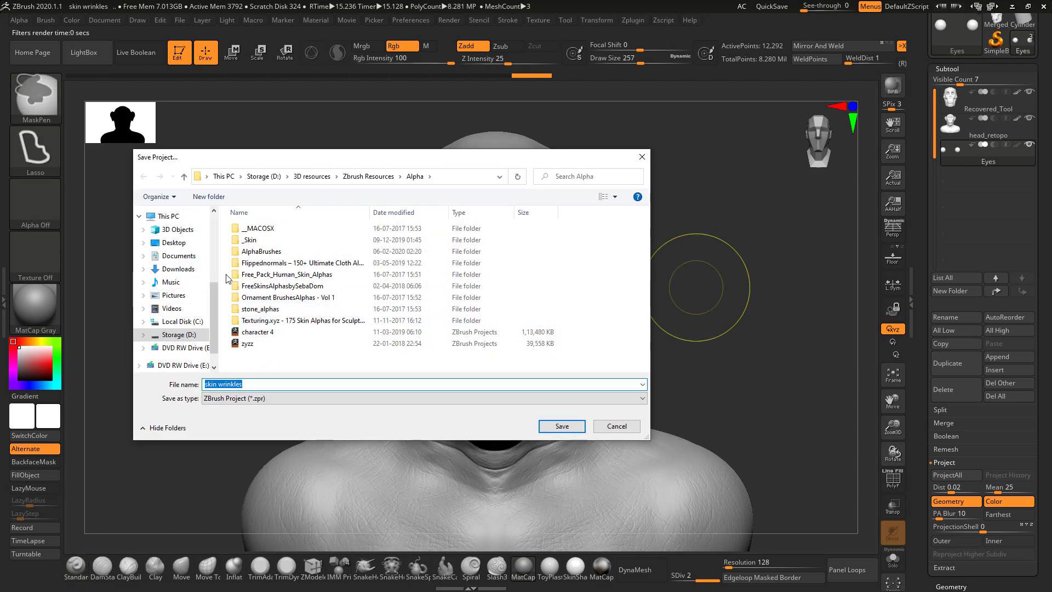
drag(213, 311, 213, 260)
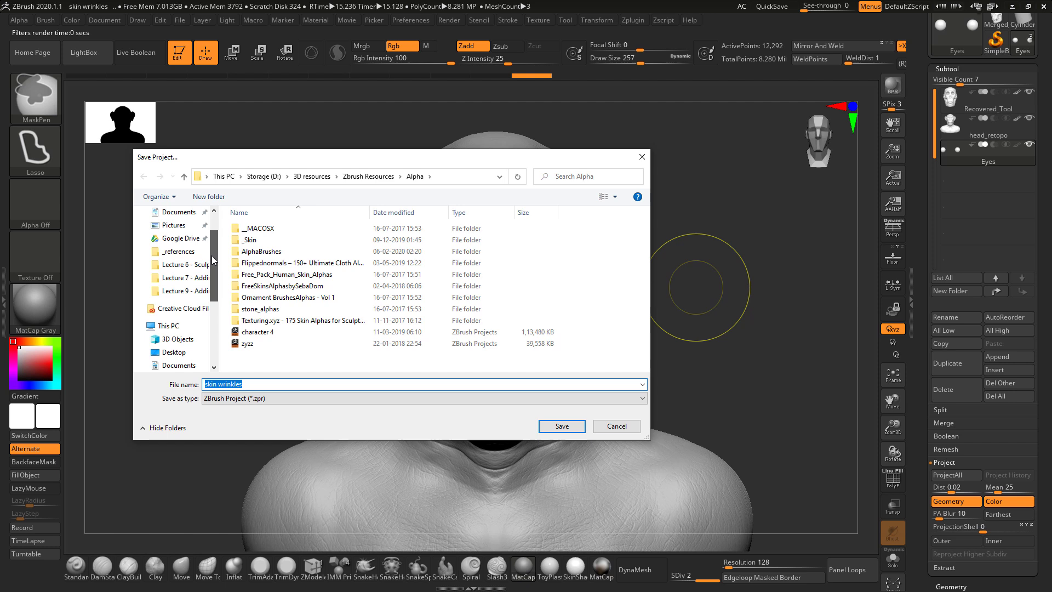
click(188, 291)
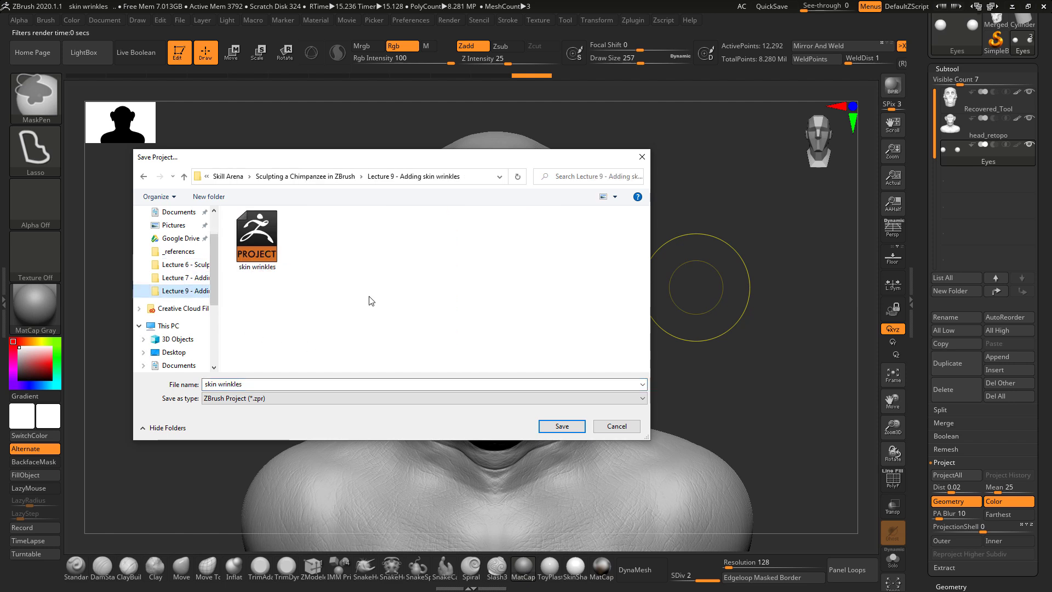
click(334, 177)
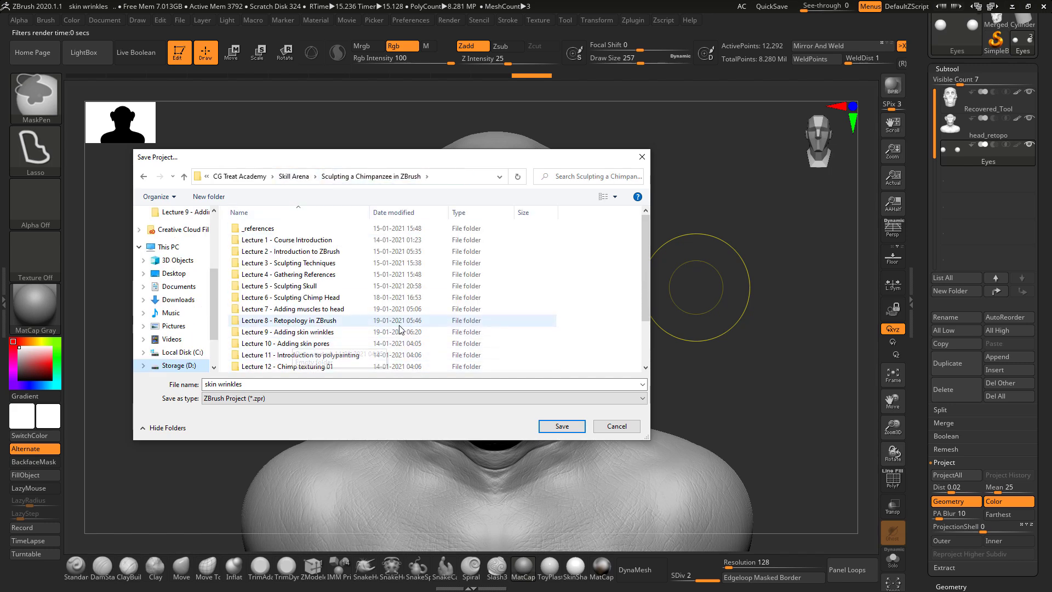
double_click(323, 333)
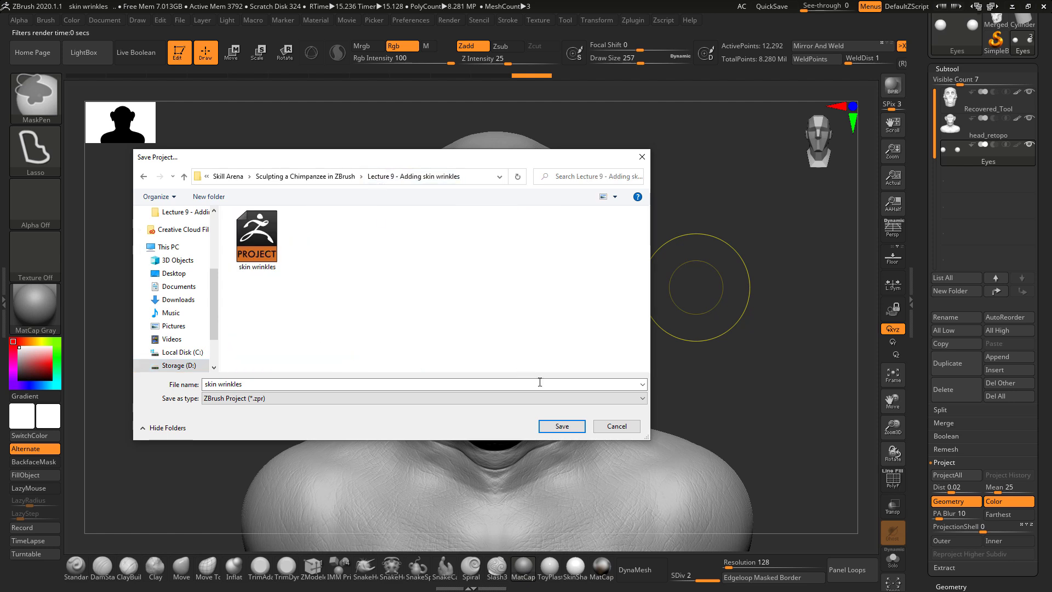
click(556, 426)
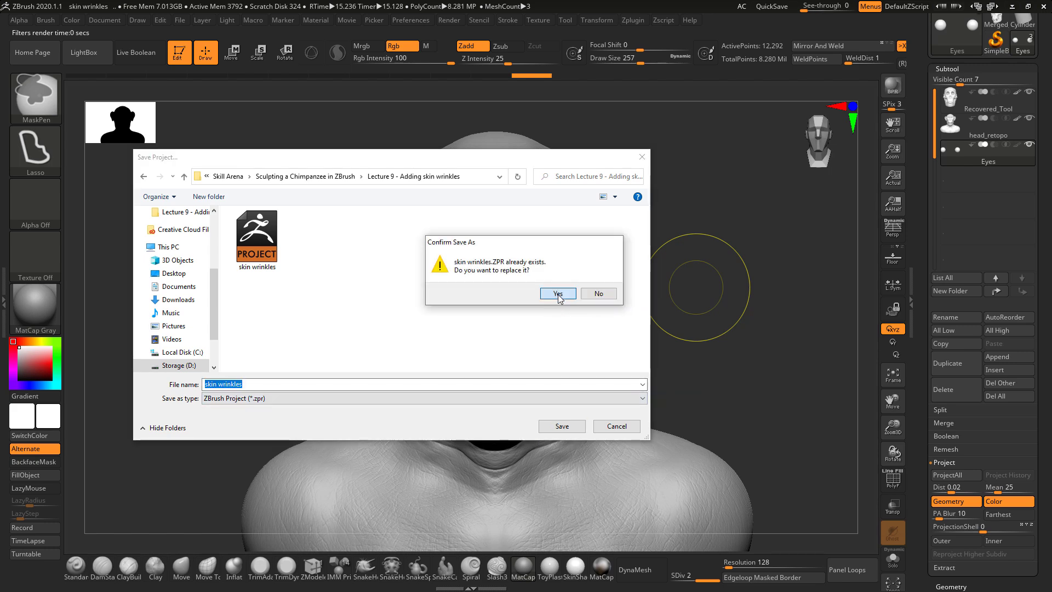
click(558, 294)
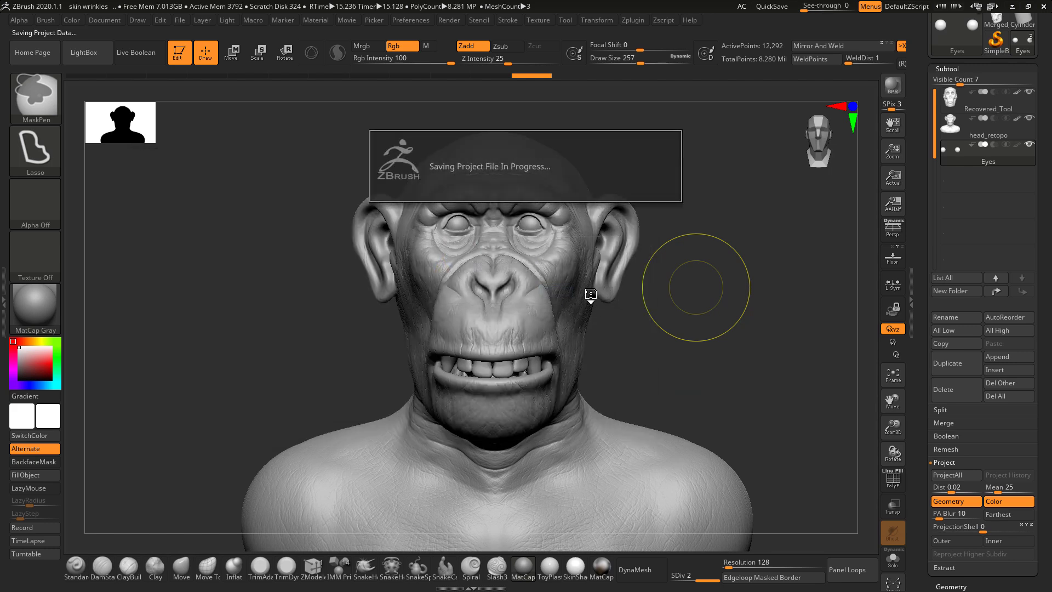